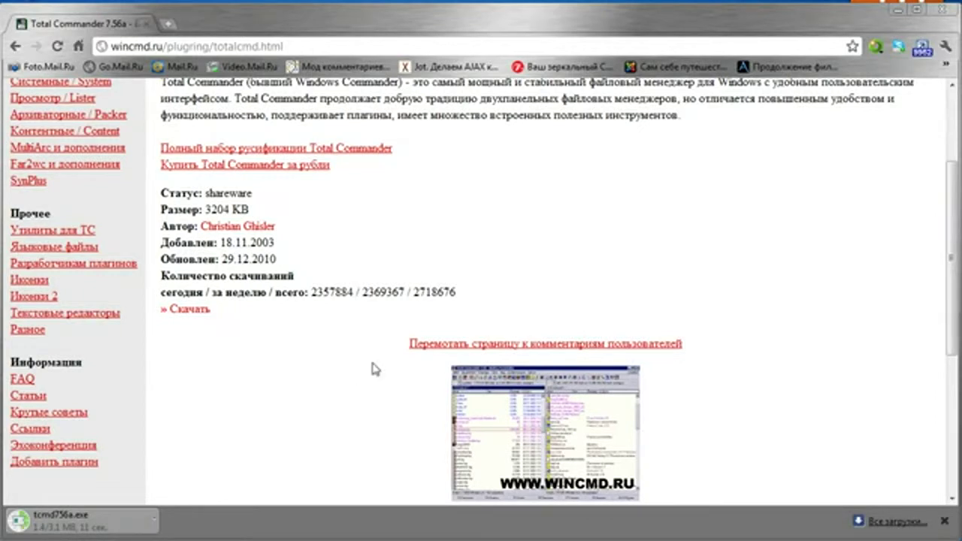
Step: Show the downloading tcmd756a.exe in its download folder and return to the browser
left_click(153, 520)
left_click(186, 508)
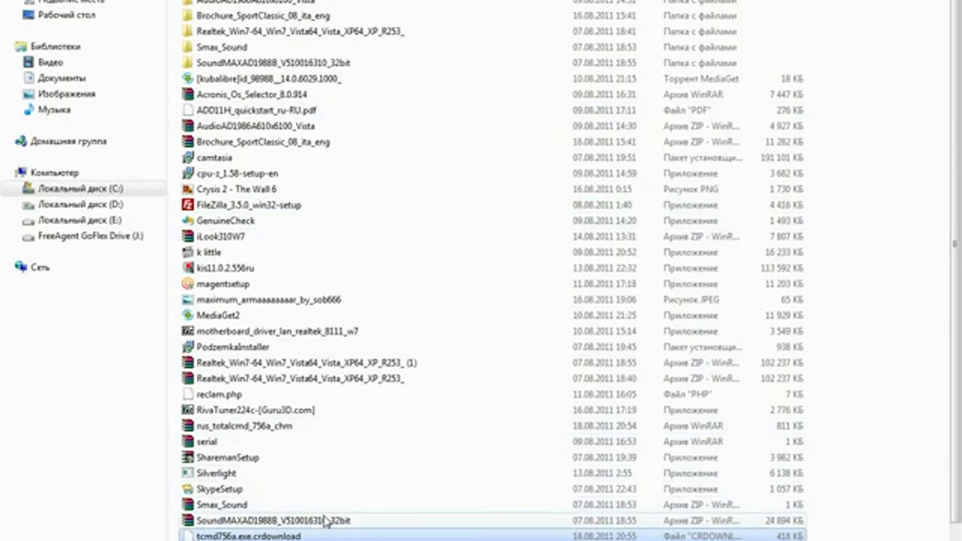
scroll(261, 489, "down", 2)
scroll(261, 483, "up", 1)
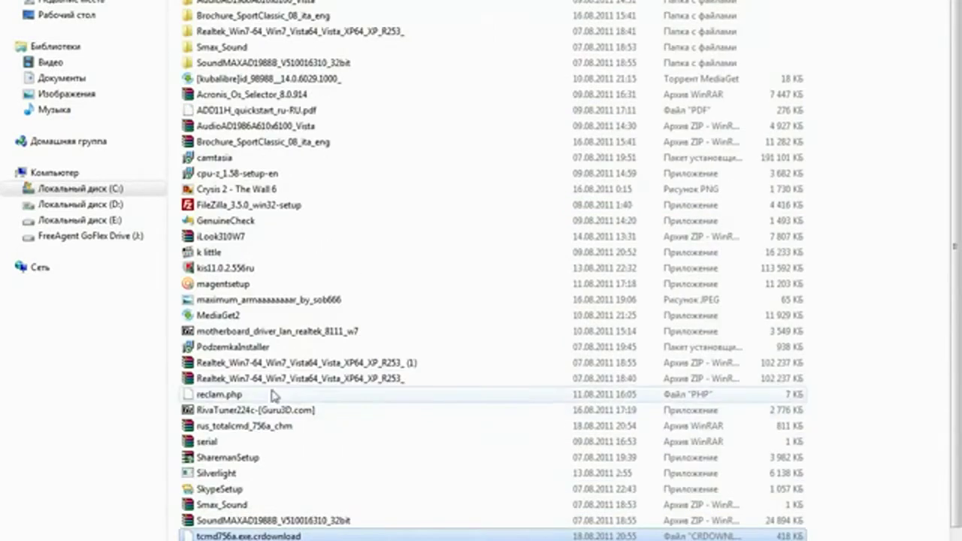
scroll(307, 204, "down", 1)
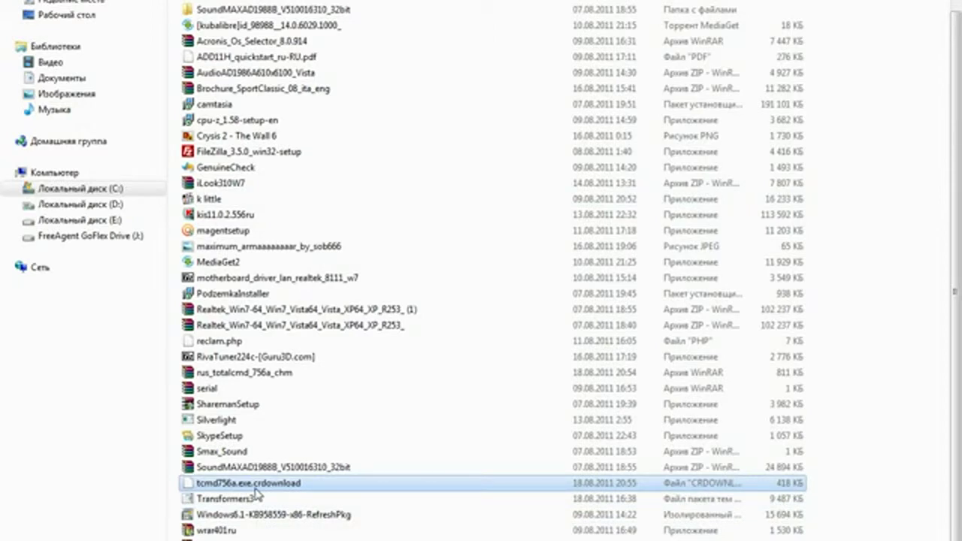
key("alt+Tab")
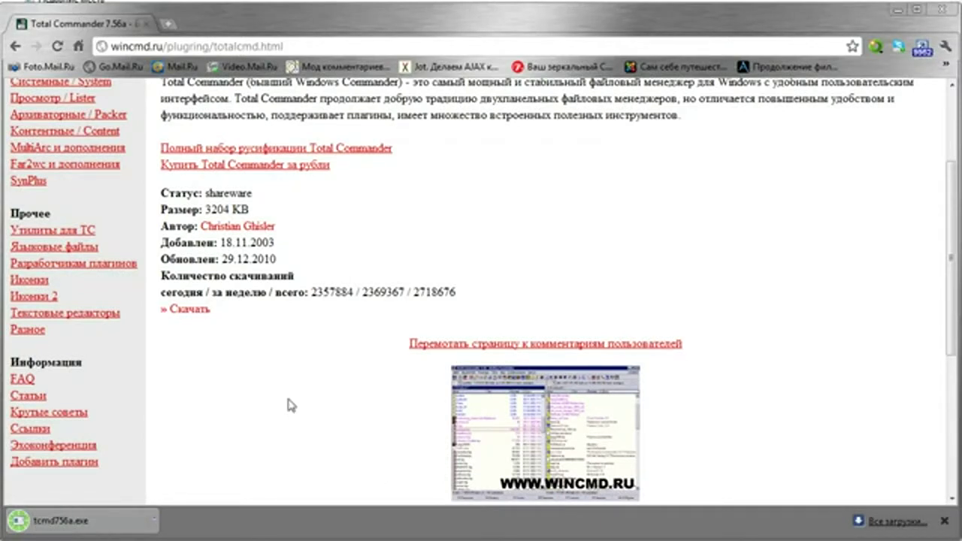
Step: Run the downloaded tcmd756a.exe installer, keeping Russian as the language and declining to install the other languages
left_click(86, 527)
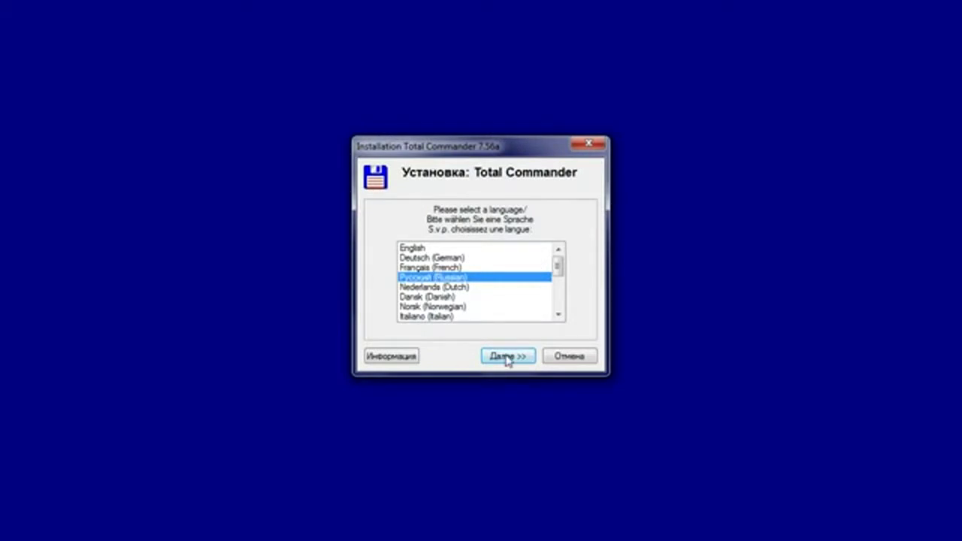
left_click(508, 357)
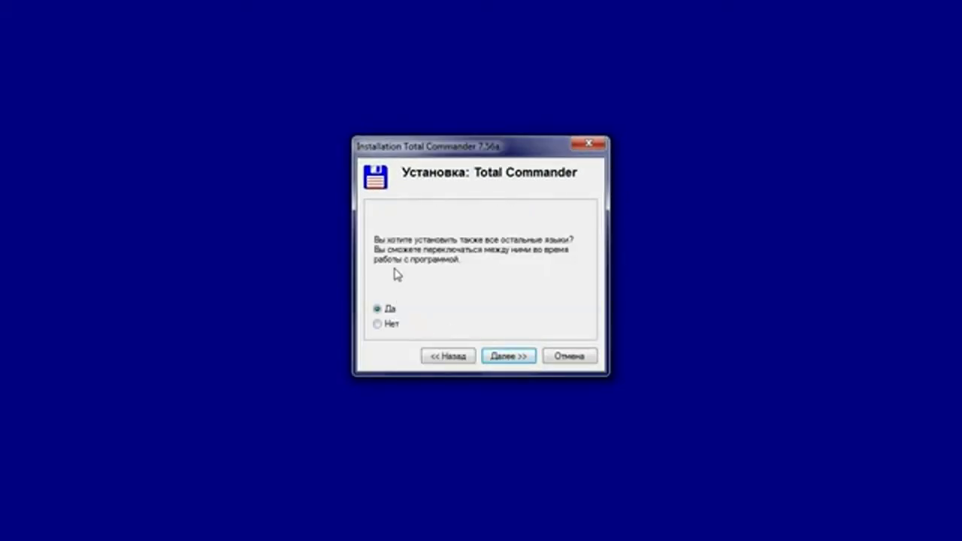
left_click(386, 324)
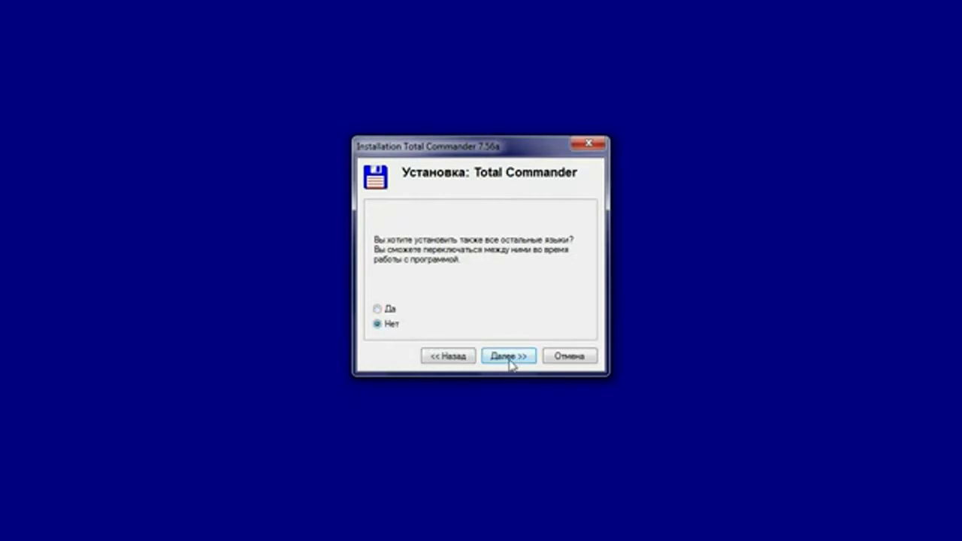
left_click(509, 357)
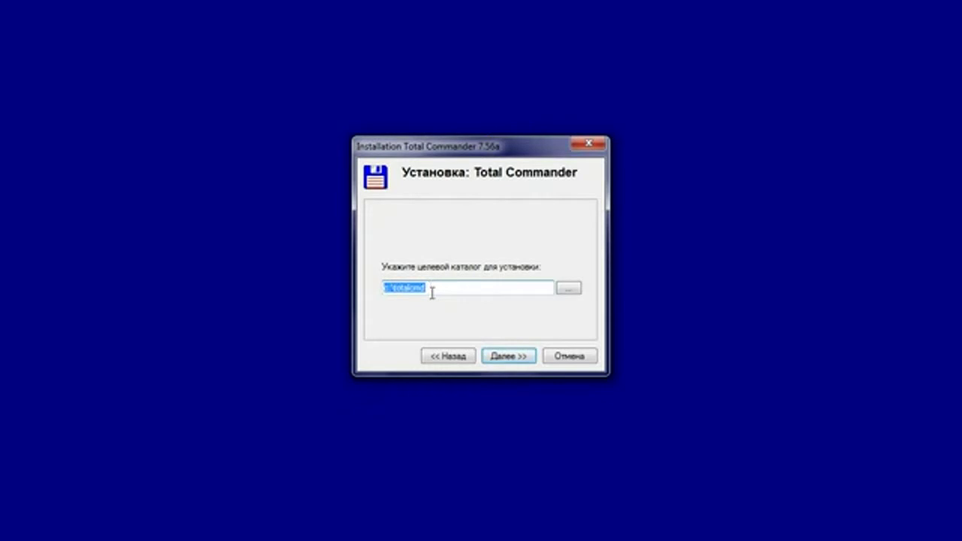
Step: Set the installation directory to D:\Program Files\totalcmd and continue
left_click(383, 289)
key("Delete")
key("Delete")
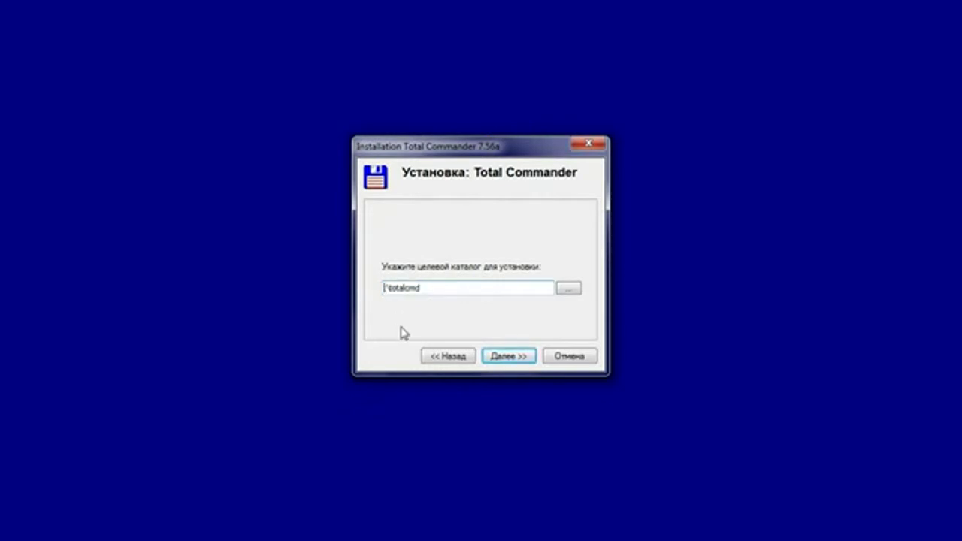
type("D:")
type("\\Pro")
type("gram F")
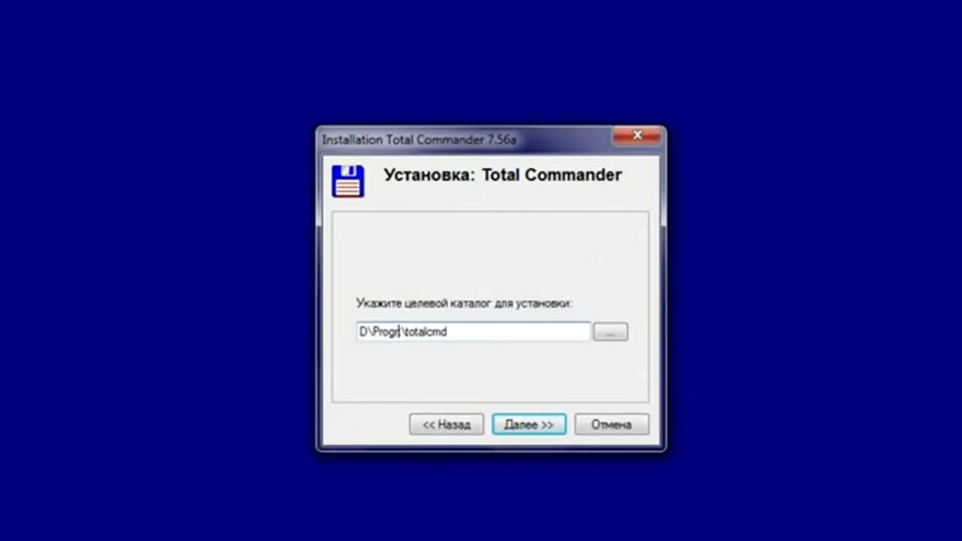
type("iles")
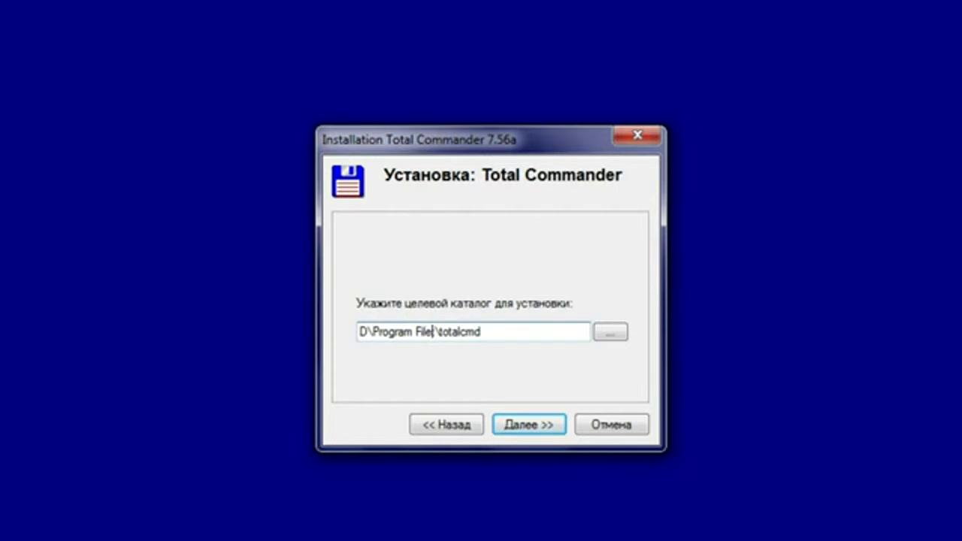
left_click(365, 331)
type(":")
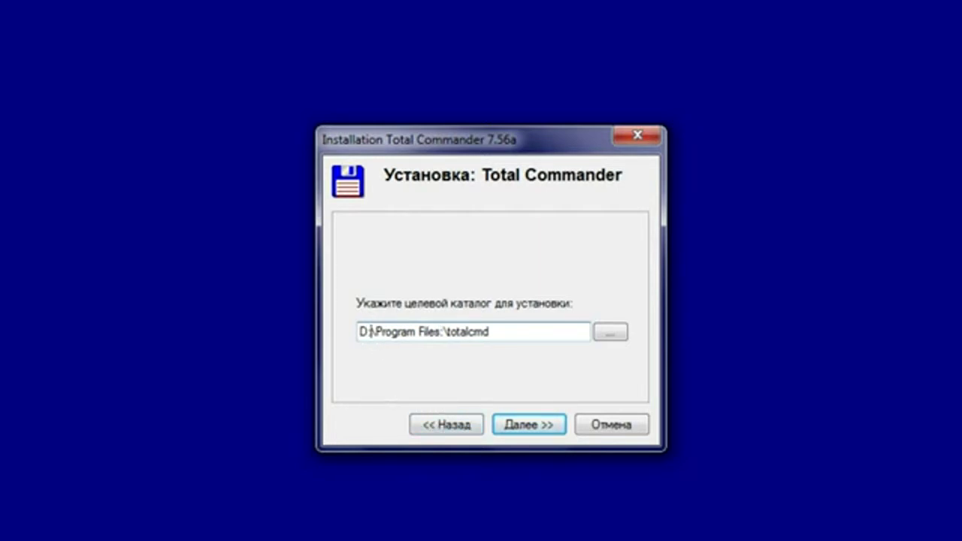
left_click(442, 331)
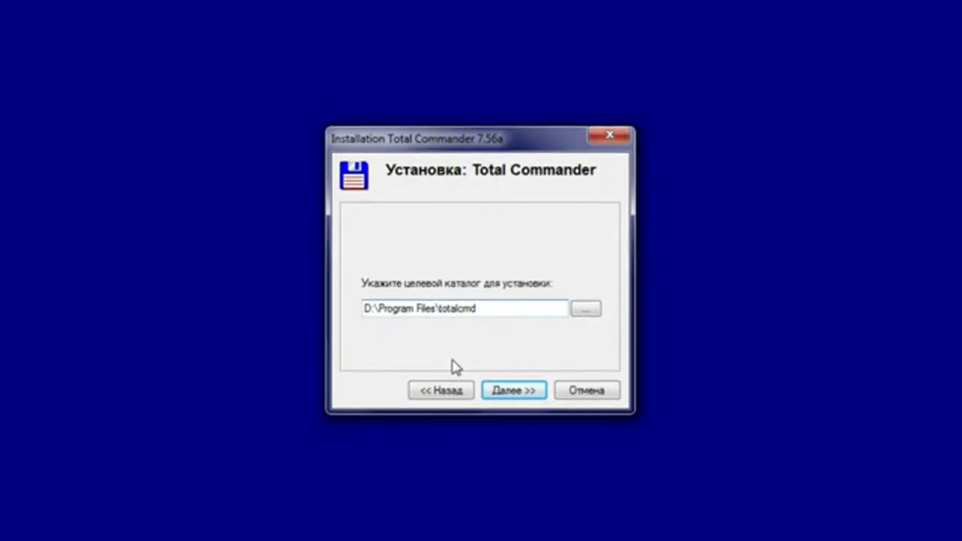
left_click(505, 391)
Step: Finish the installation with Start menu and desktop shortcuts for the current user only
left_click(504, 388)
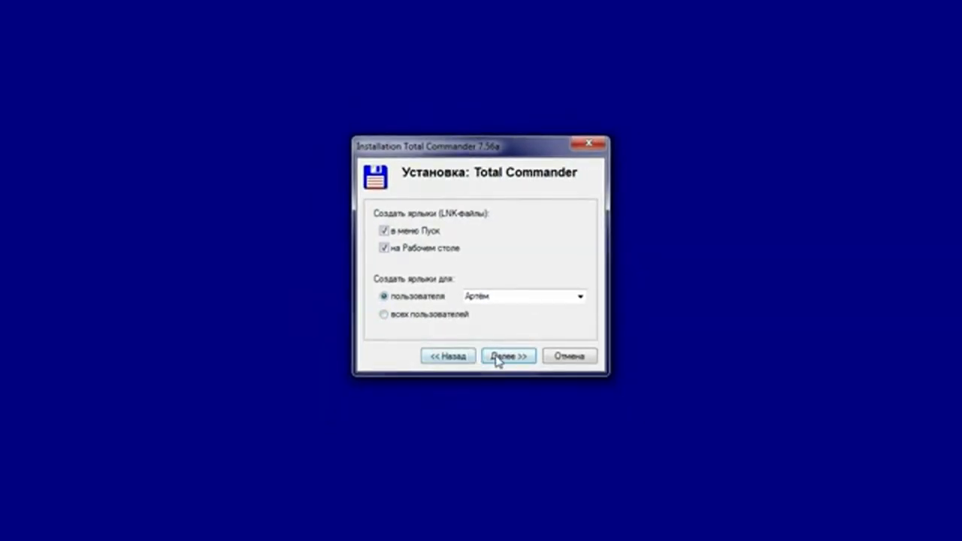
left_click(497, 358)
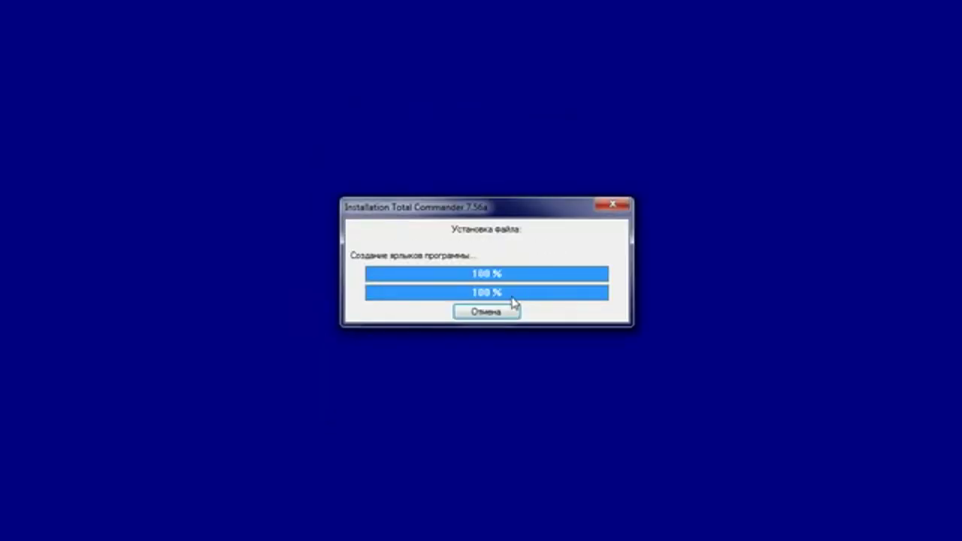
left_click(549, 322)
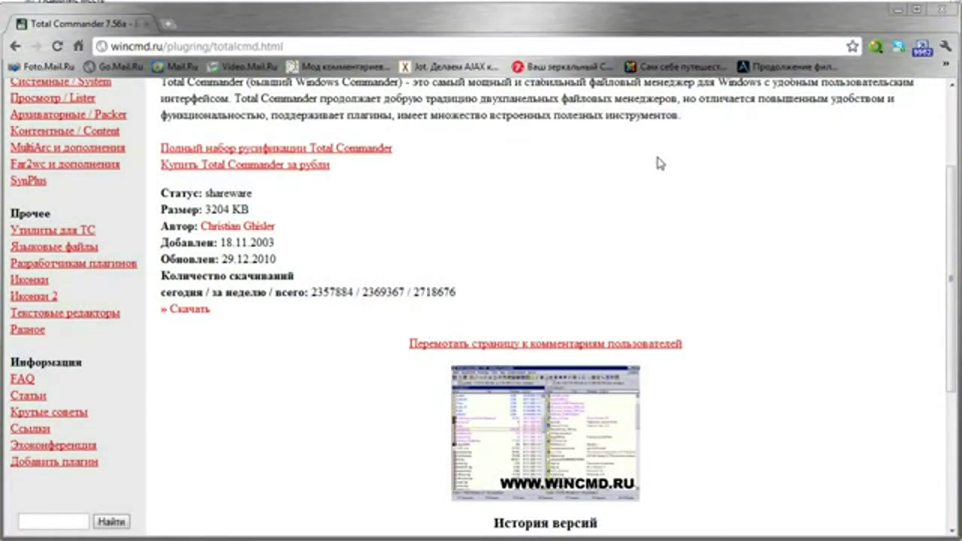
Step: Launch the newly installed Total Commander and bring its trial notice to the front
key("super")
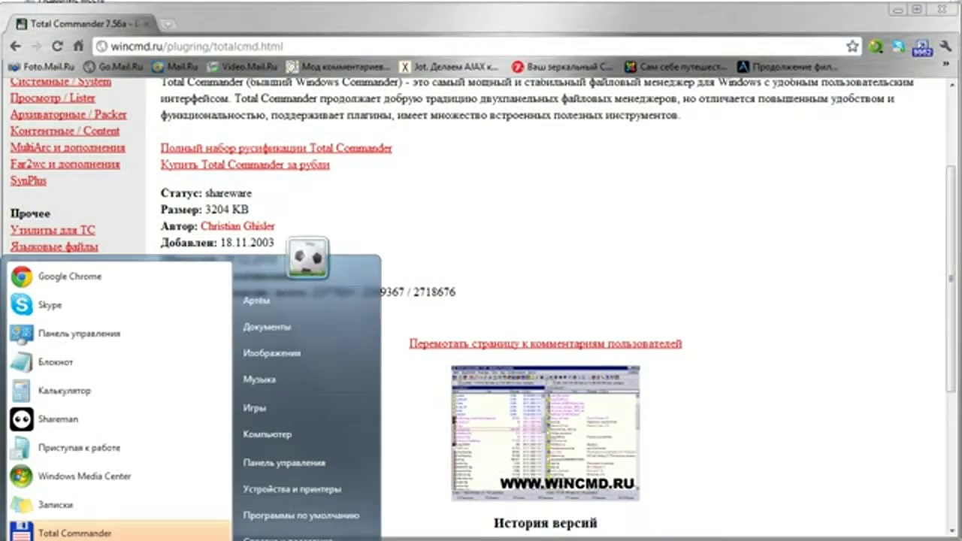
key("Return")
key("Return")
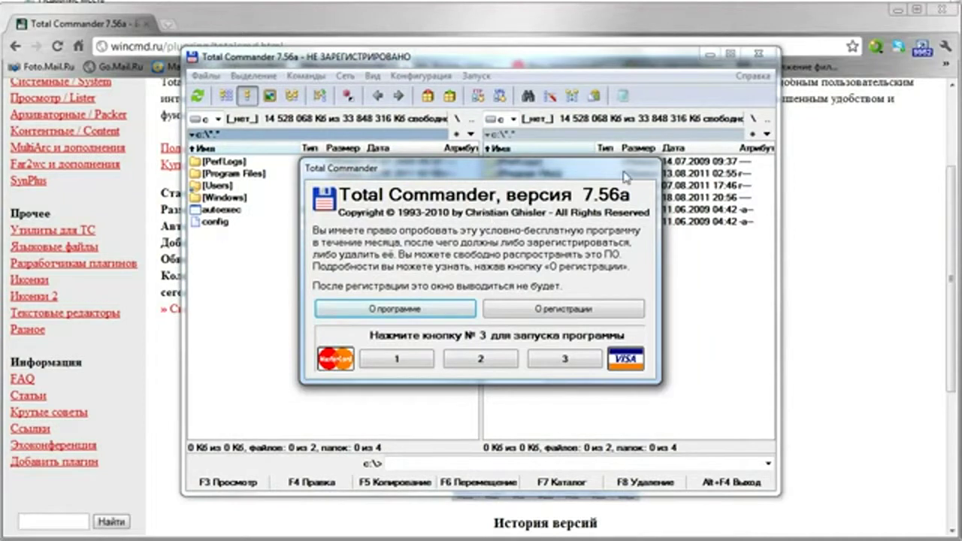
left_click_drag(472, 174, 470, 176)
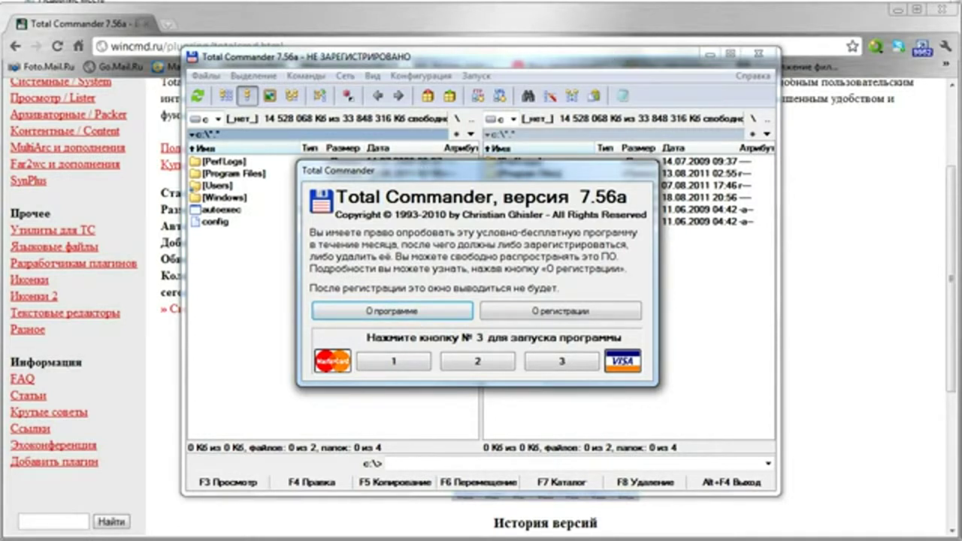
left_click(359, 13)
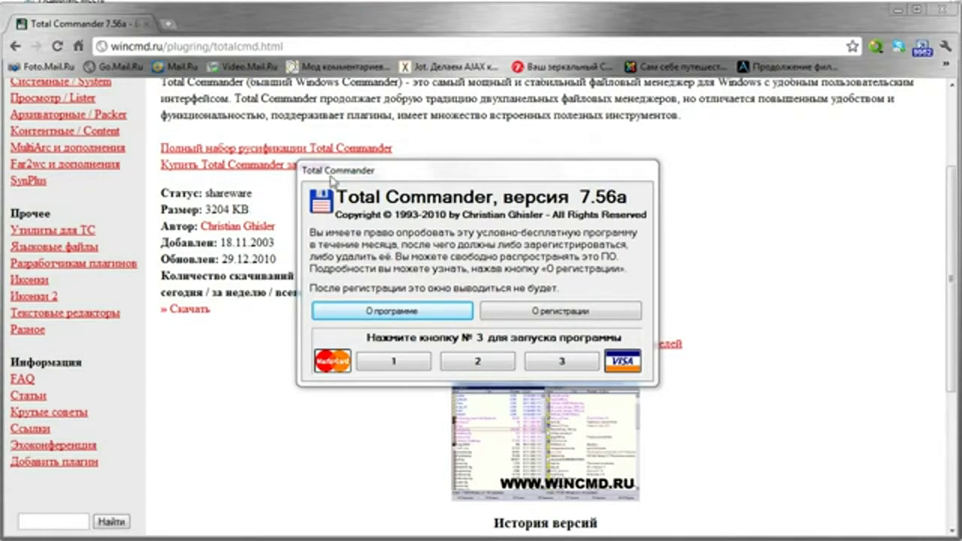
left_click(406, 535)
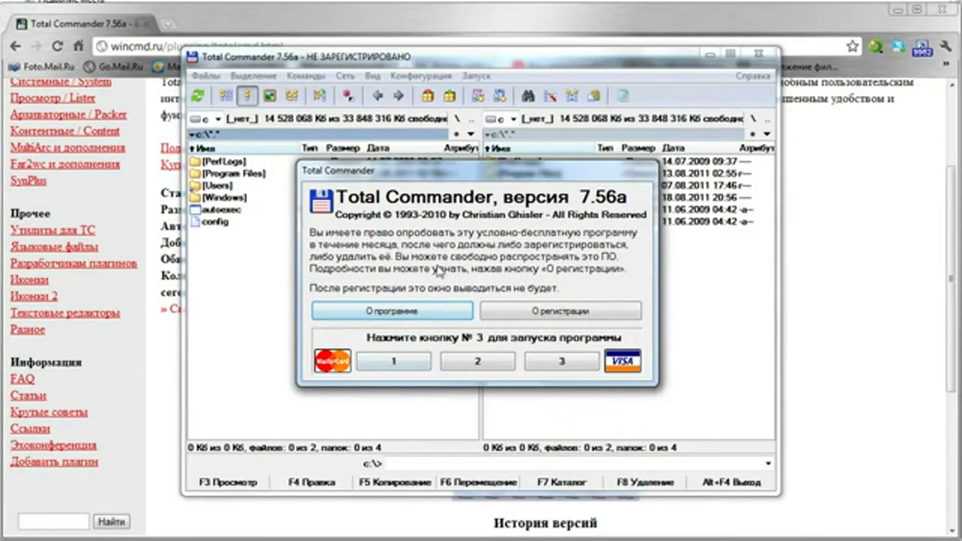
mouse_move(417, 175)
left_mouse_down()
mouse_move(447, 226)
mouse_move(420, 184)
left_mouse_up()
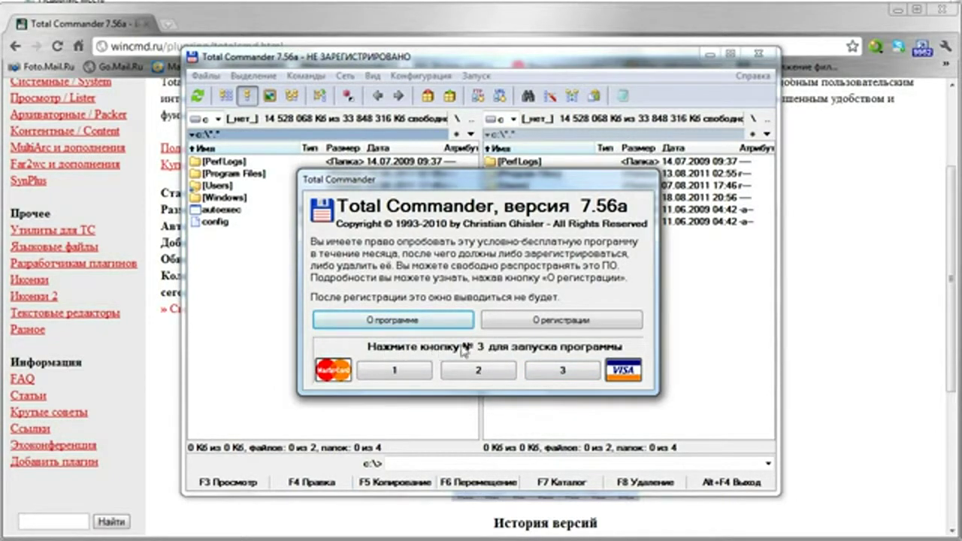
Step: Pass the trial notice by choosing number 3 and accept the initial settings without changes
left_click(565, 369)
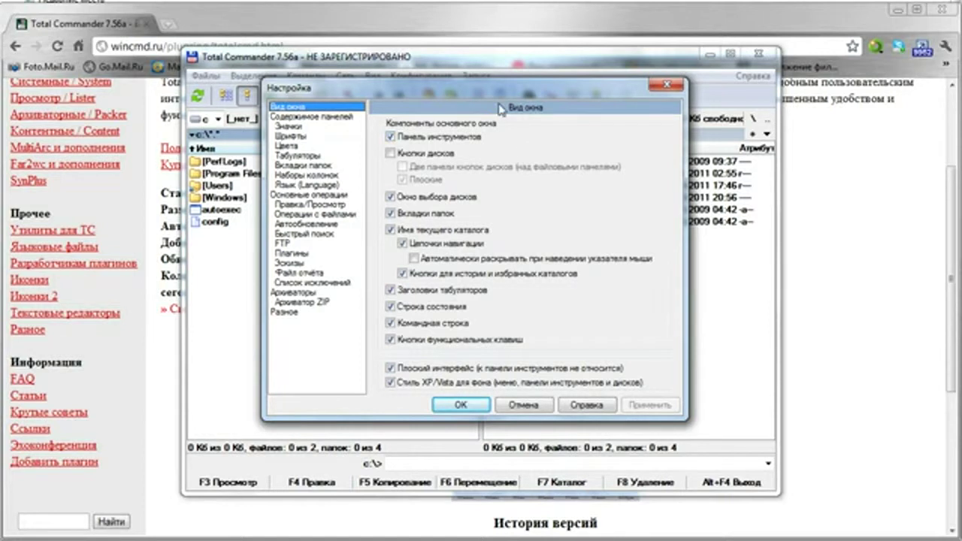
left_click(311, 117)
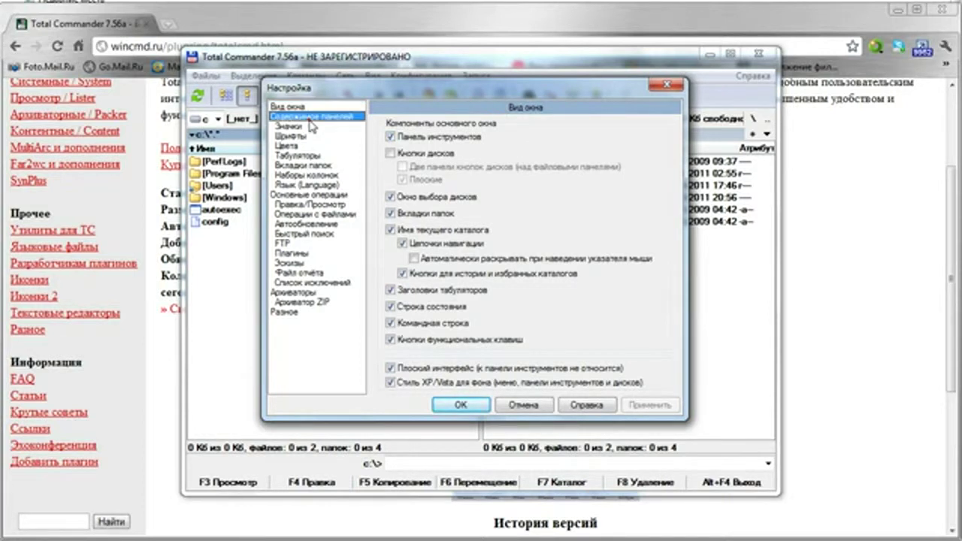
left_click(481, 410)
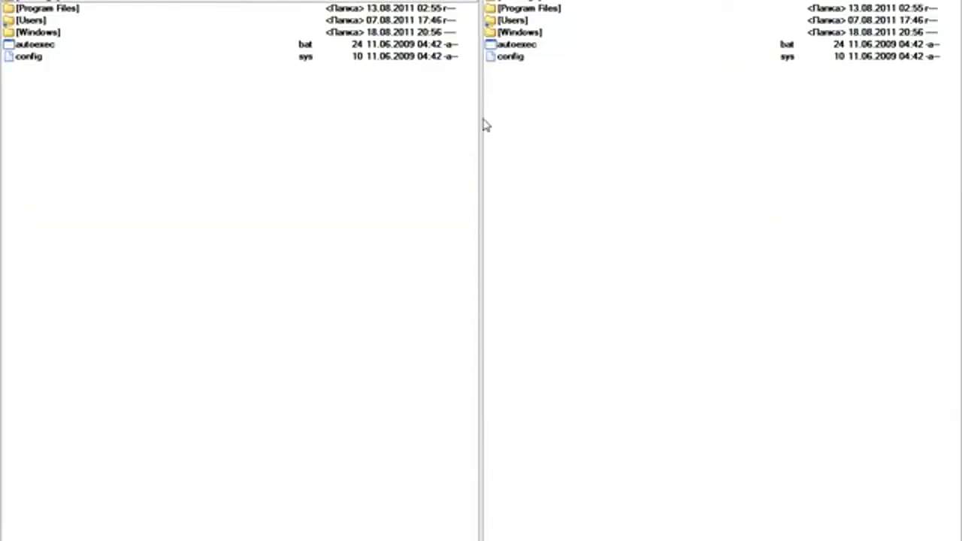
Step: Minimize the browser, enlarge the Total Commander window to fill the screen and shift the divider between its file panels slightly left
left_click_drag(481, 118, 486, 166)
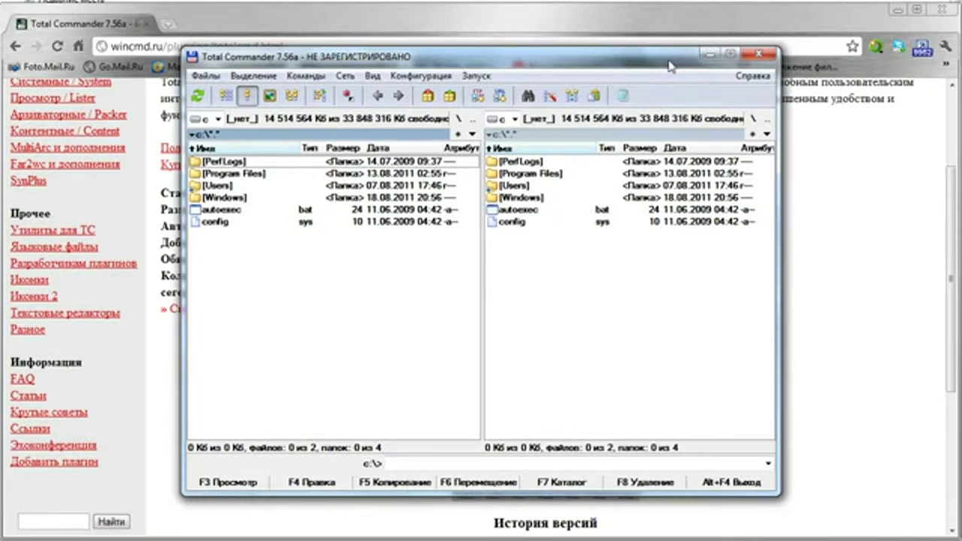
left_click(896, 9)
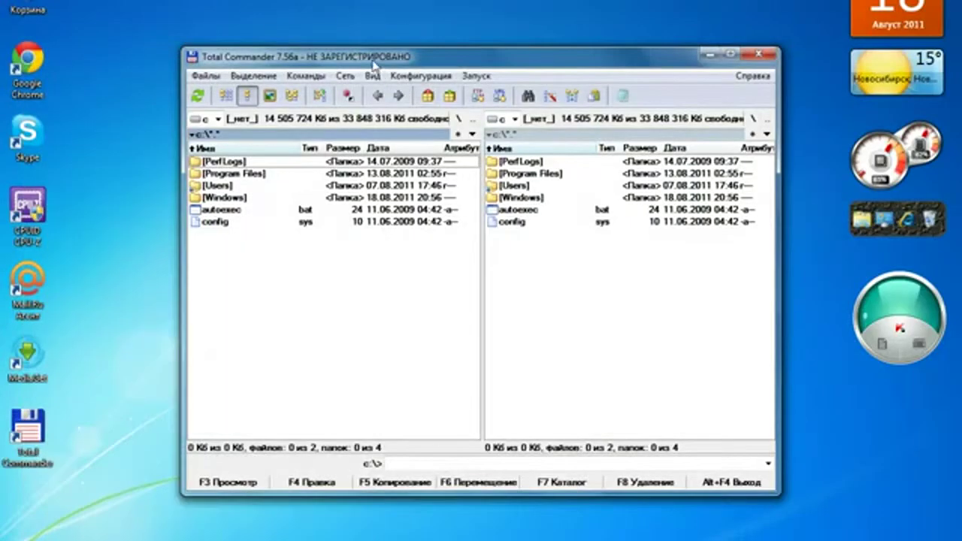
left_click_drag(374, 60, 192, 16)
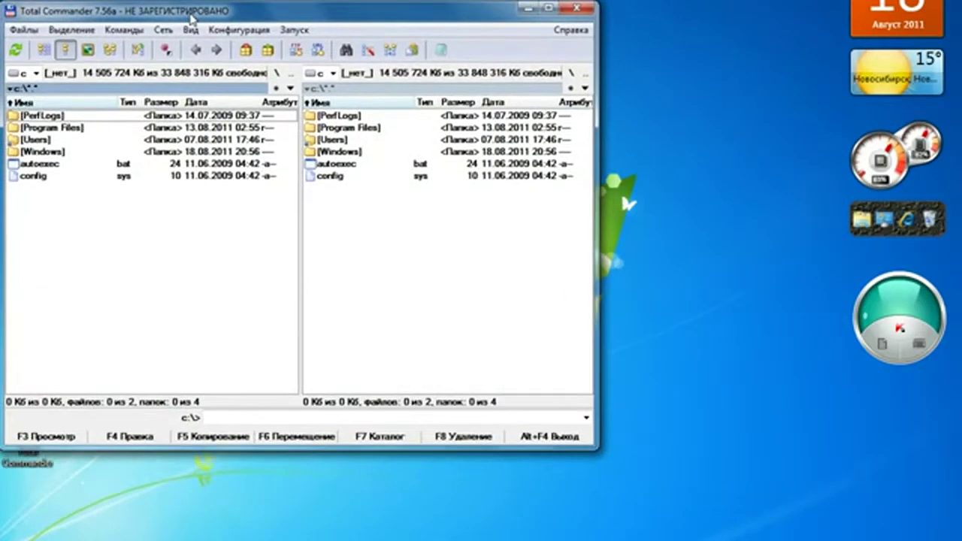
left_click_drag(596, 449, 961, 540)
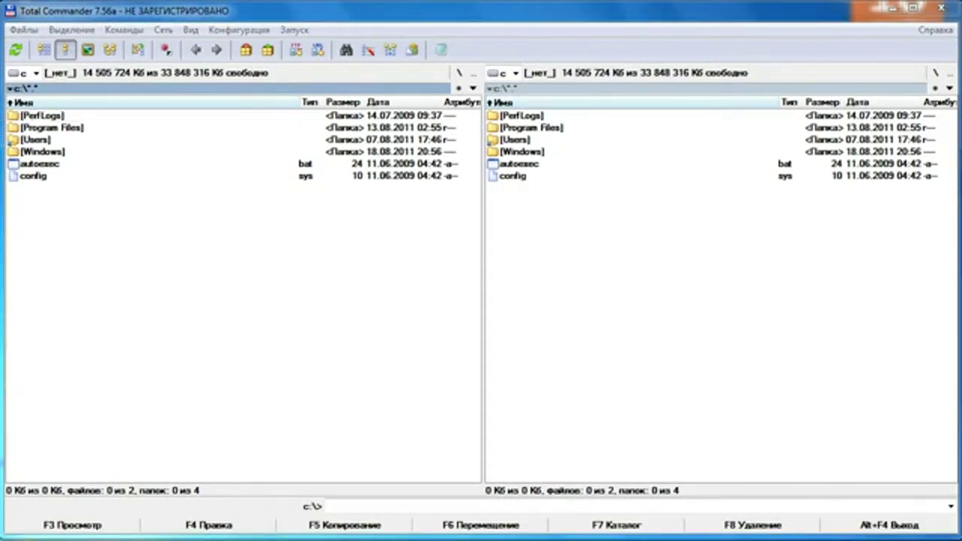
left_click_drag(483, 286, 471, 295)
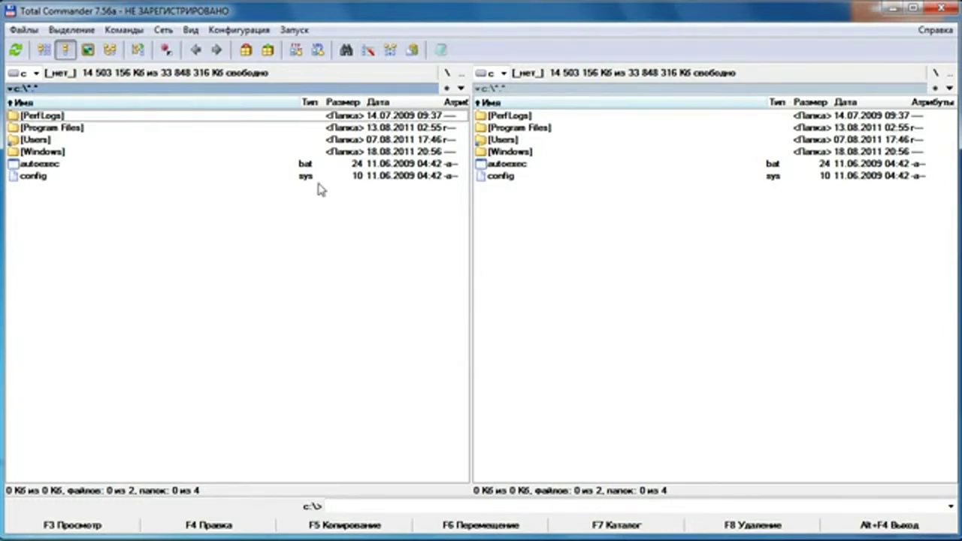
Step: Browse the Windows folder in the left file panel and Users in the right one, returning the left one to the C: root
double_click(79, 154)
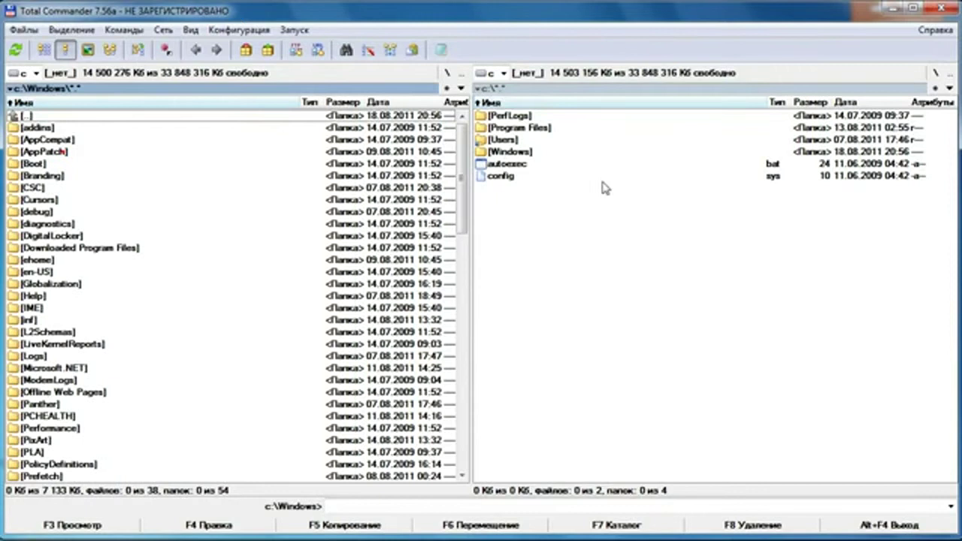
double_click(495, 140)
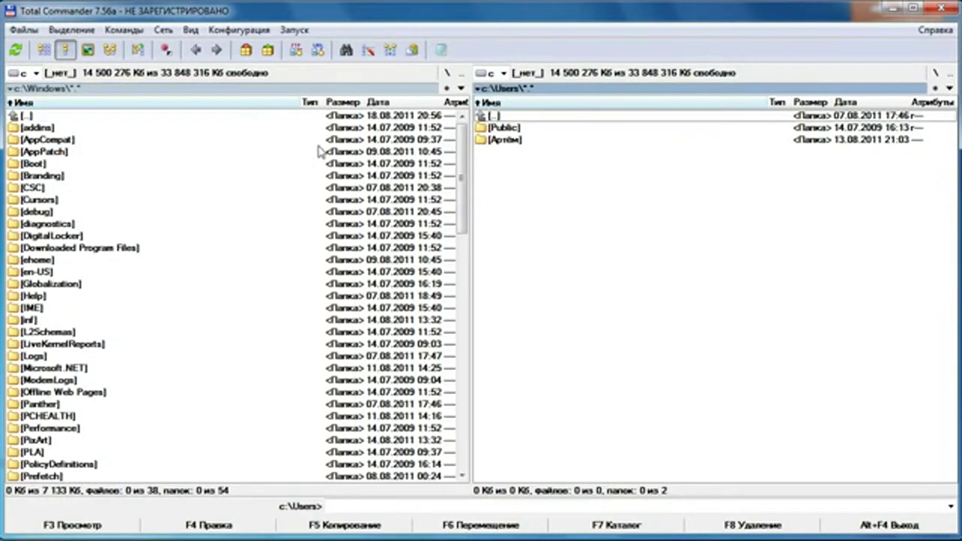
left_click(200, 164)
key("BackSpace")
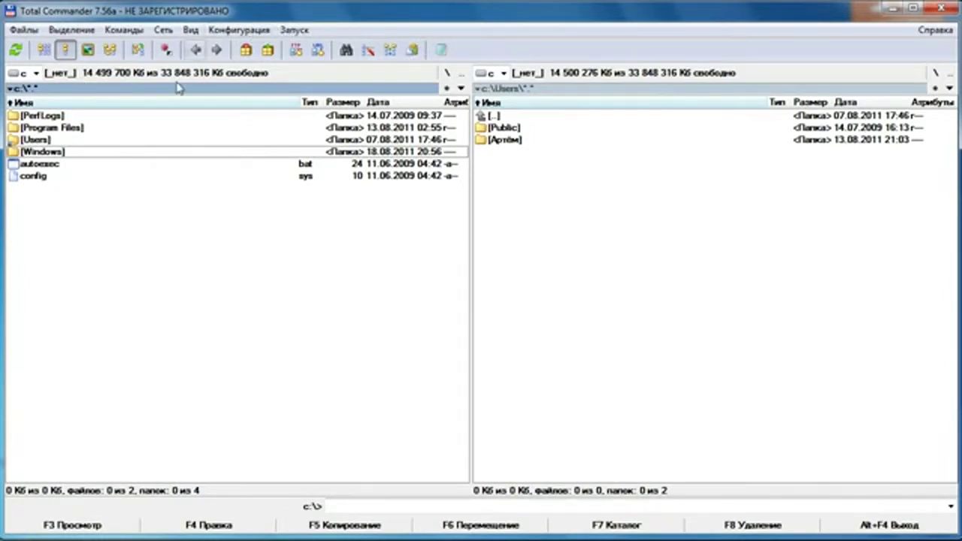
Step: Open the program settings and hide the toolbar (Панель инструментов) in the window layout options, applying the change
left_click(253, 29)
left_click(250, 46)
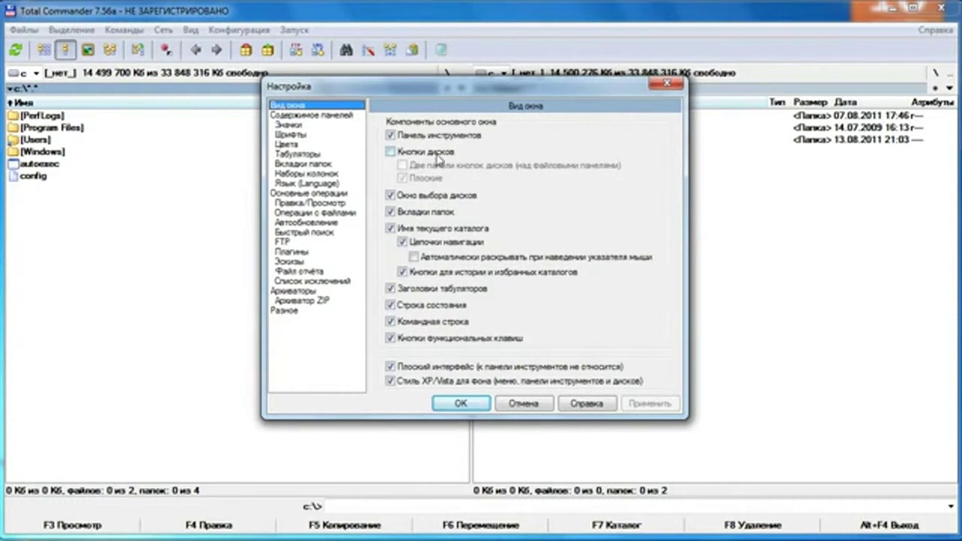
left_click(391, 135)
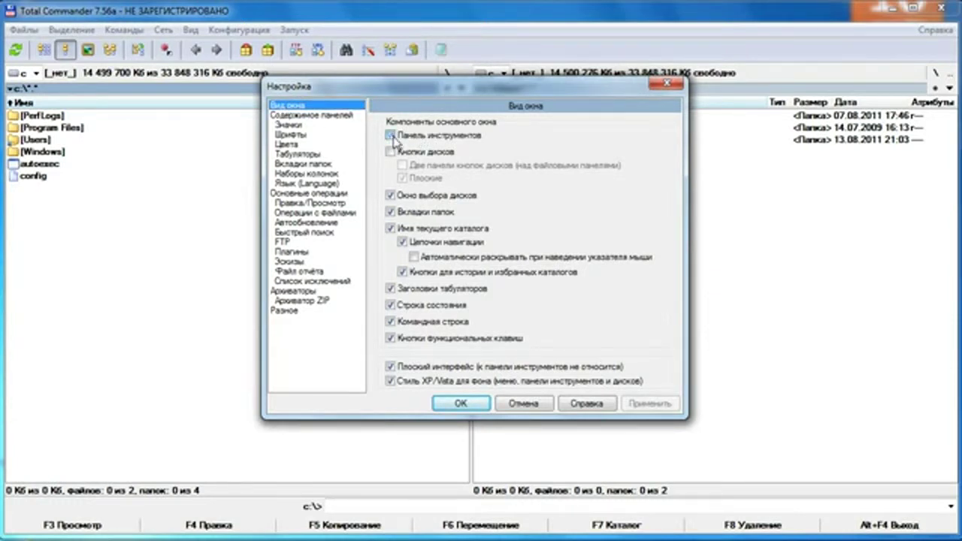
left_click(391, 135)
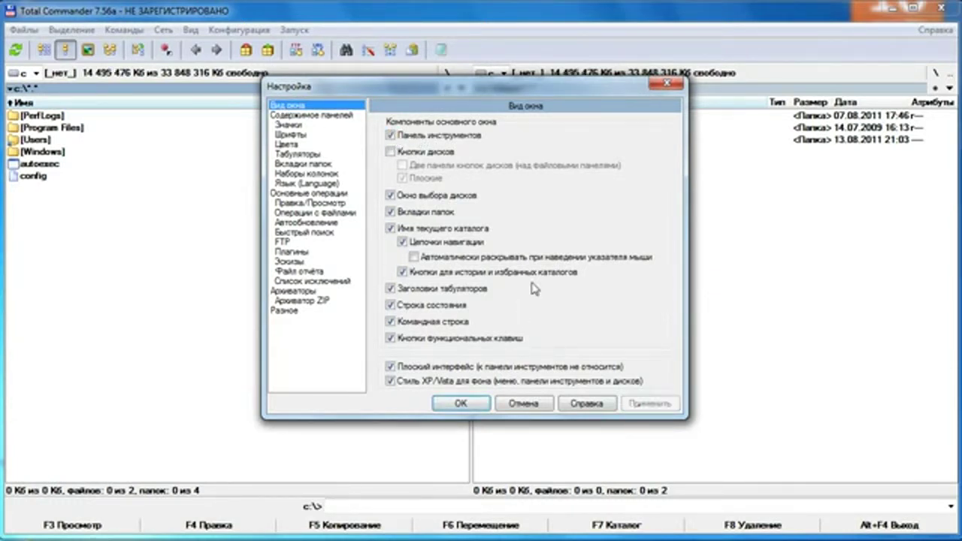
left_click(391, 135)
left_click(635, 406)
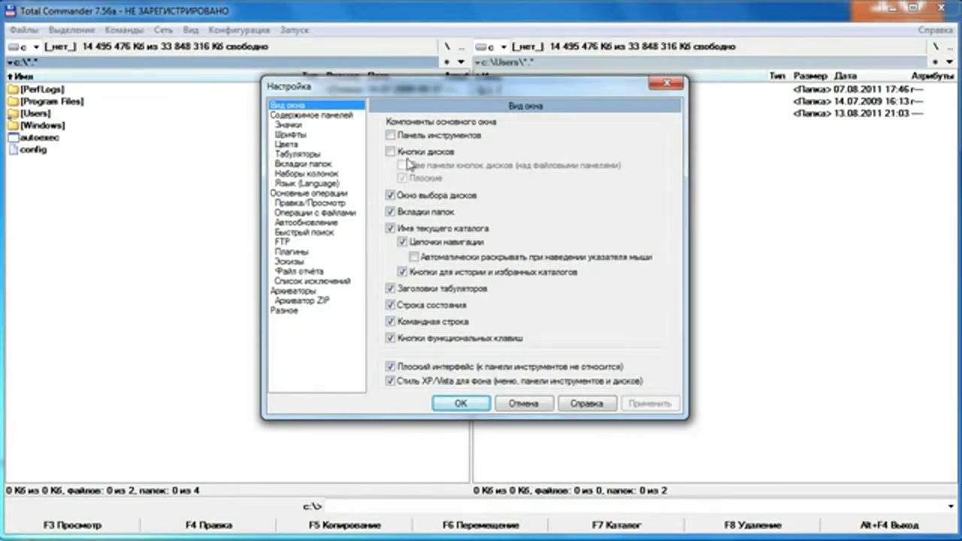
Step: Show the toolbar again and enable the drive buttons (Кнопки дисков), applying both options
left_click(390, 135)
left_click(391, 152)
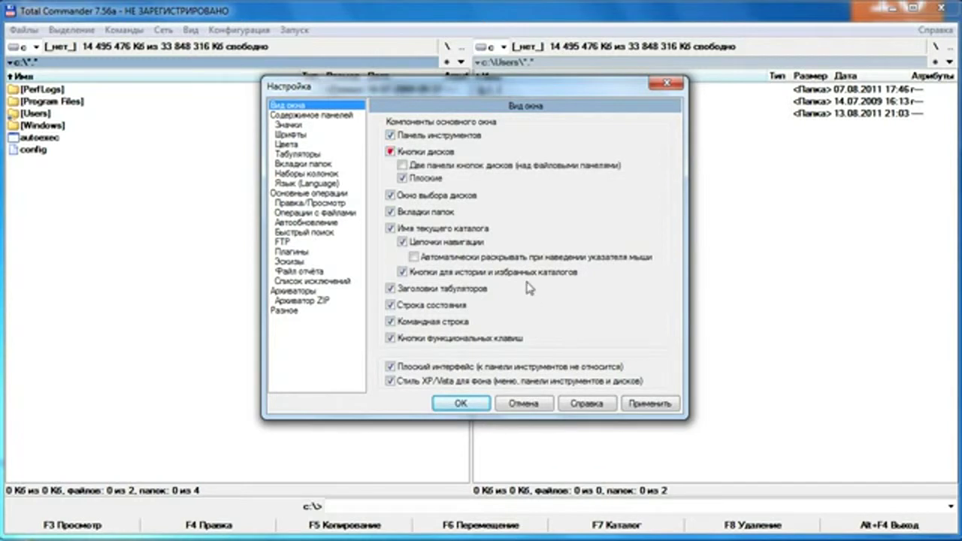
left_click(639, 404)
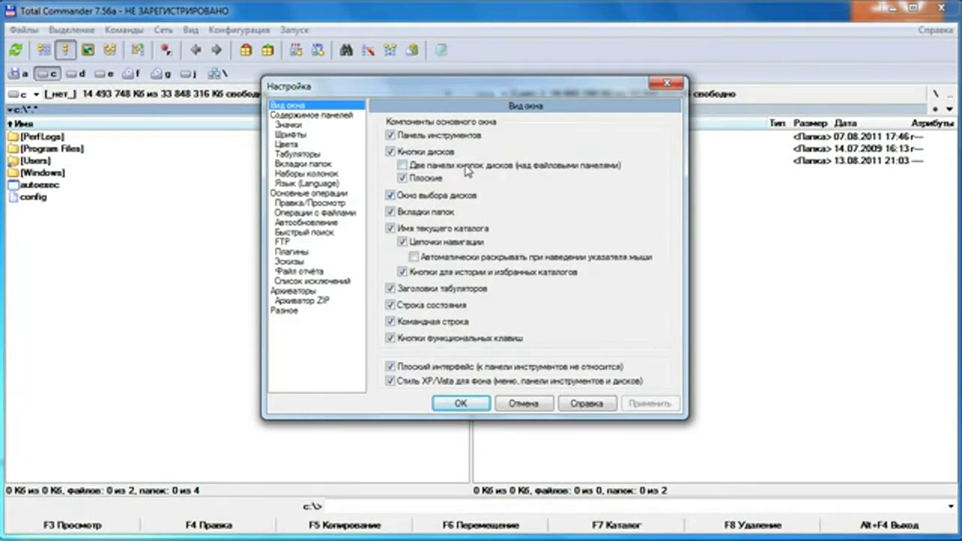
Step: Try two drive button bars above the file panels, moving the settings dialog down to view them, and revert to a single bar
left_click(454, 169)
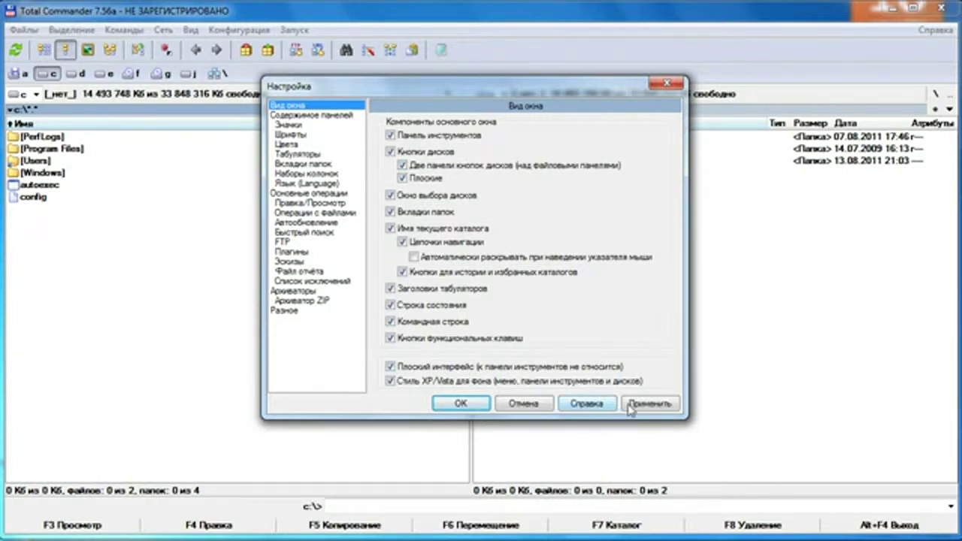
left_click(632, 406)
left_click_drag(451, 89, 461, 165)
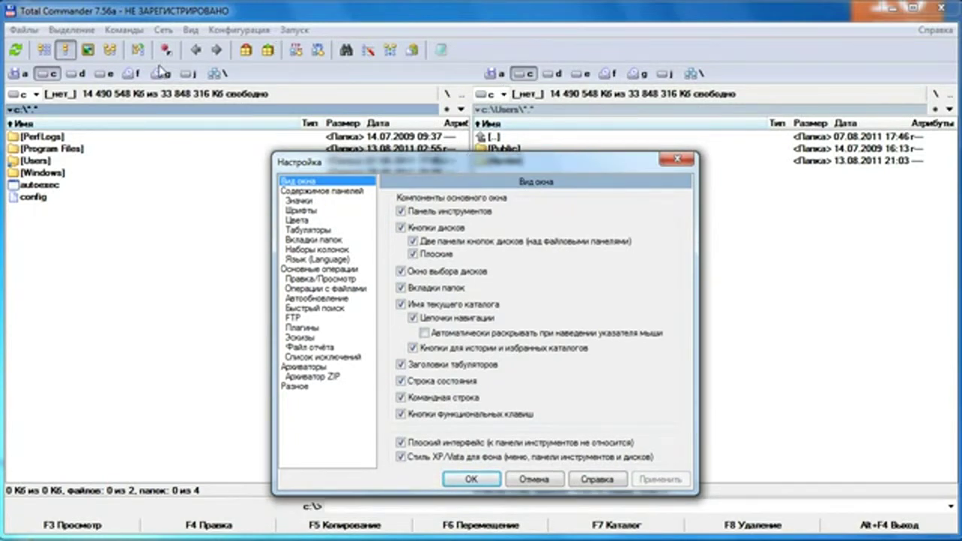
left_click(413, 242)
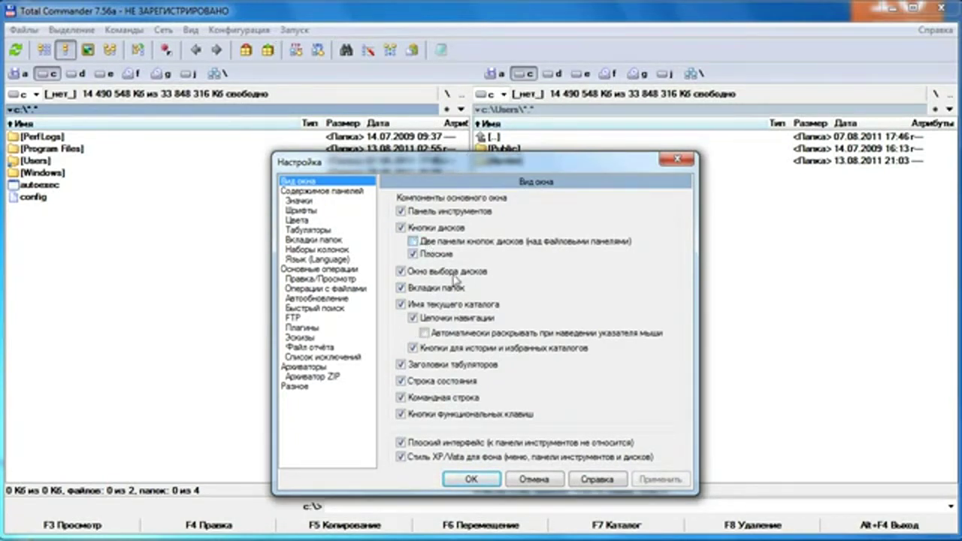
left_click(648, 480)
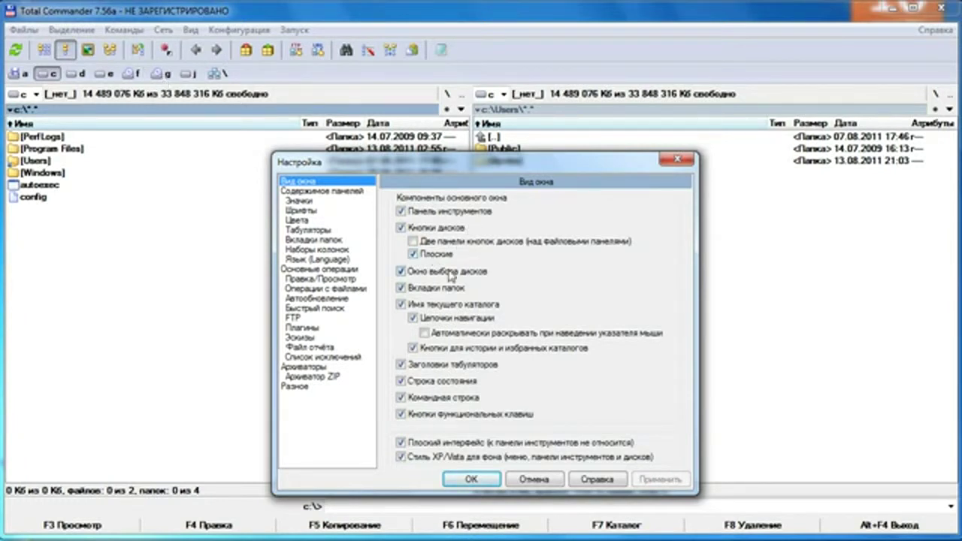
Step: Turn off the flat style (Плоские) for drive buttons and enable automatic expansion of the navigation chains on mouse-over, applying both
left_click(413, 254)
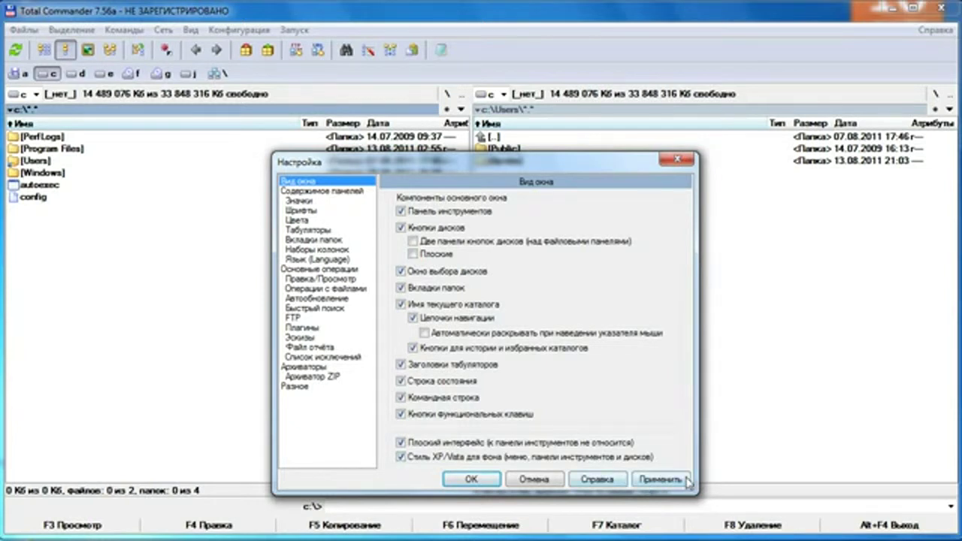
left_click(658, 479)
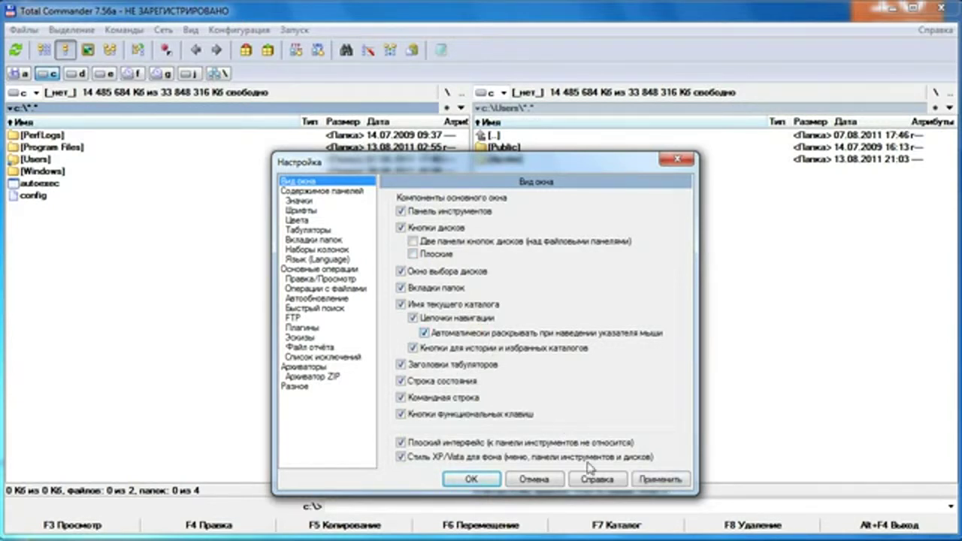
left_click(425, 332)
left_click(459, 333)
left_click(640, 484)
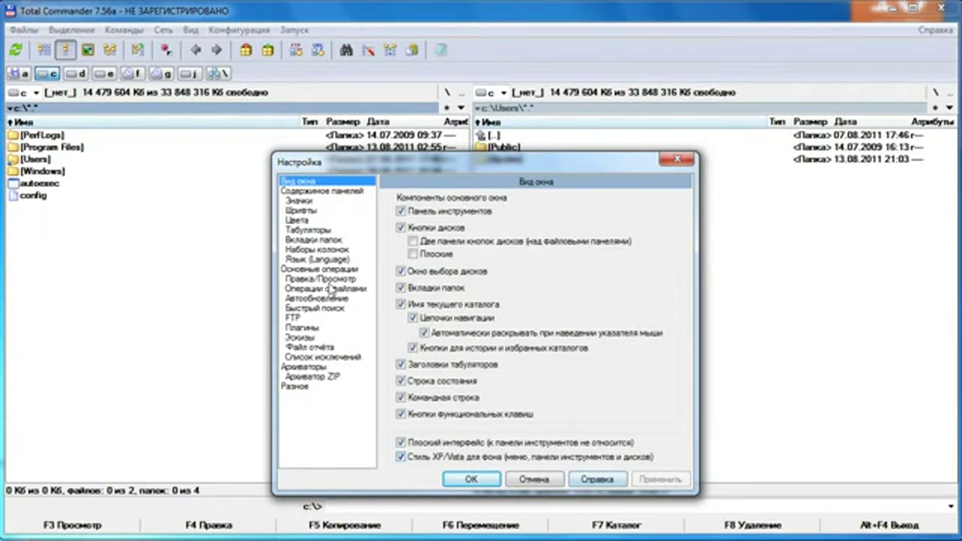
Step: Try the interface without the XP/Vista background style and restore that style
left_click(402, 456)
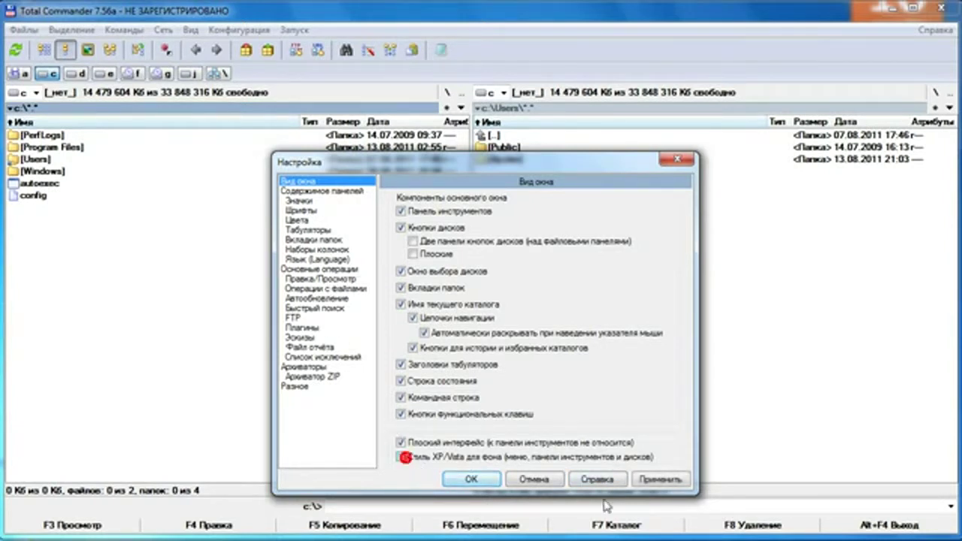
left_click(648, 485)
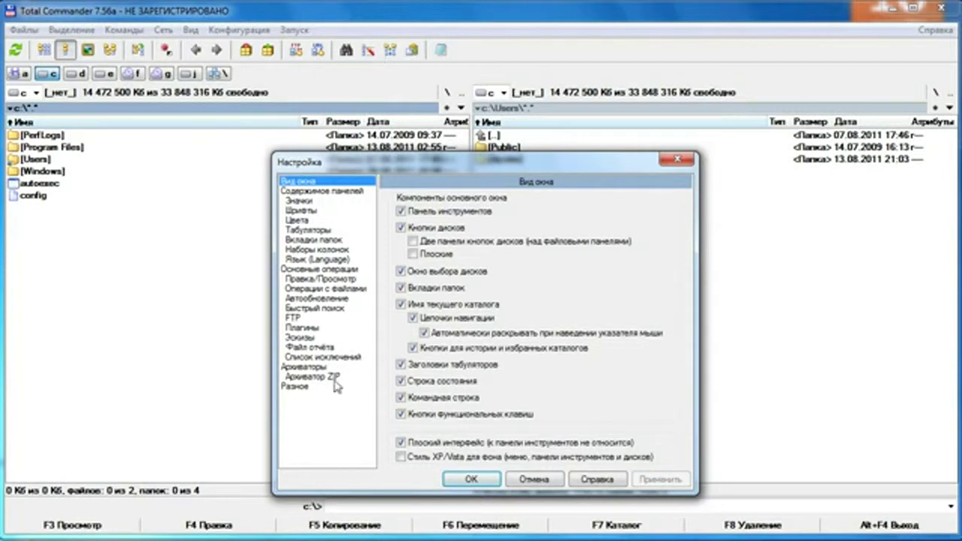
left_click(418, 460)
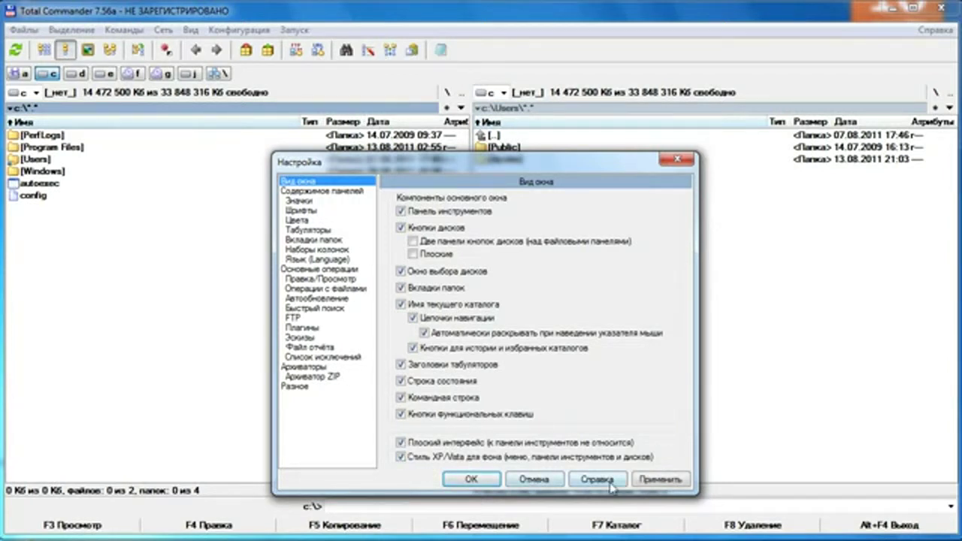
left_click(650, 482)
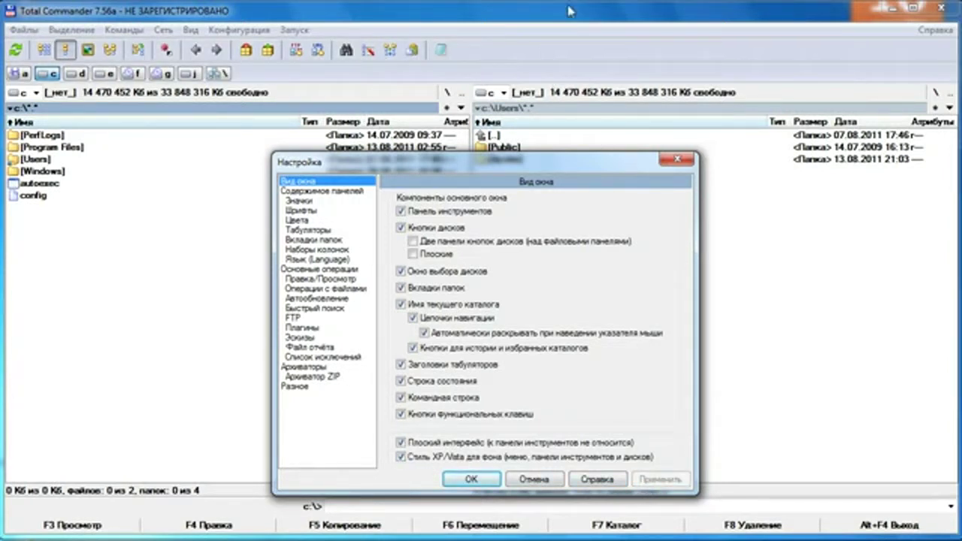
Step: Examine the settings pages for panel contents, icons, fonts, colours and tab stops
left_click(324, 192)
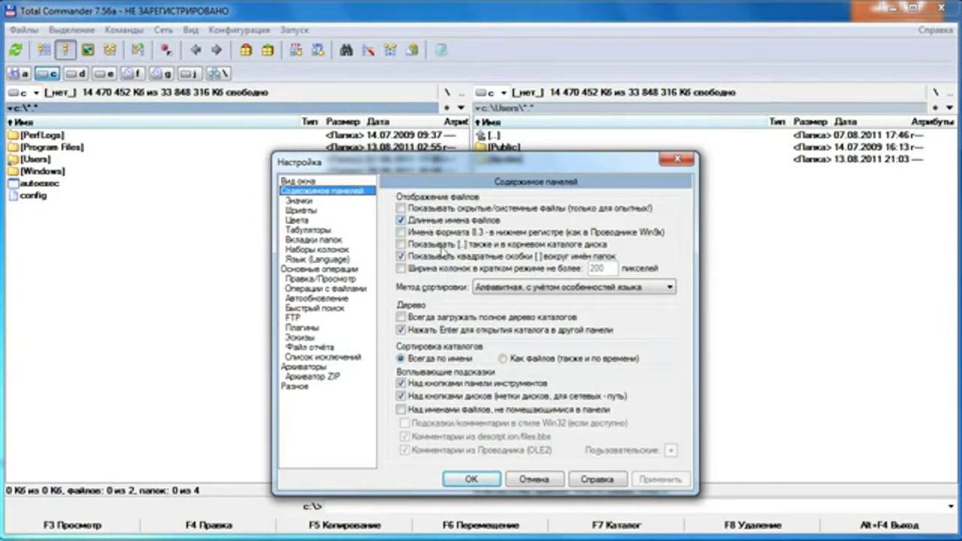
left_click(304, 202)
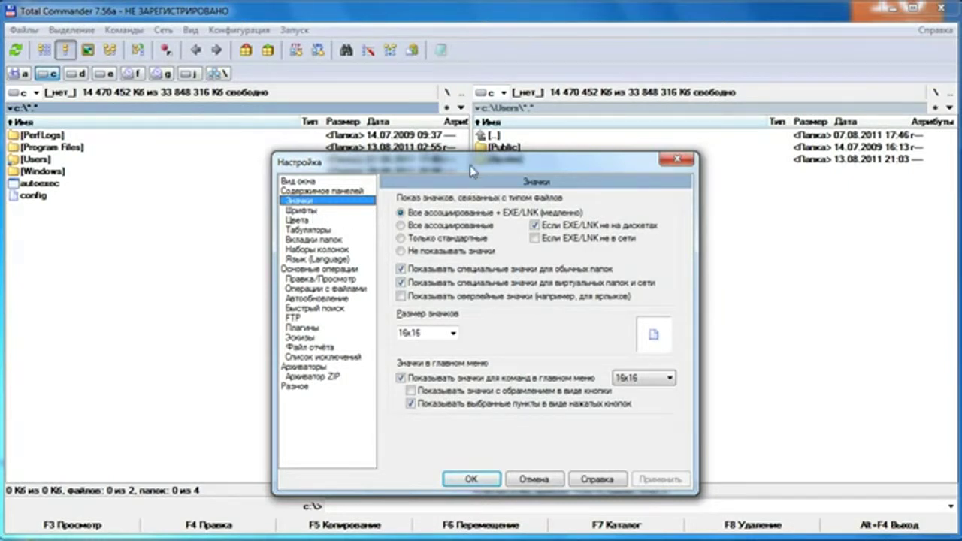
left_click_drag(472, 167, 468, 117)
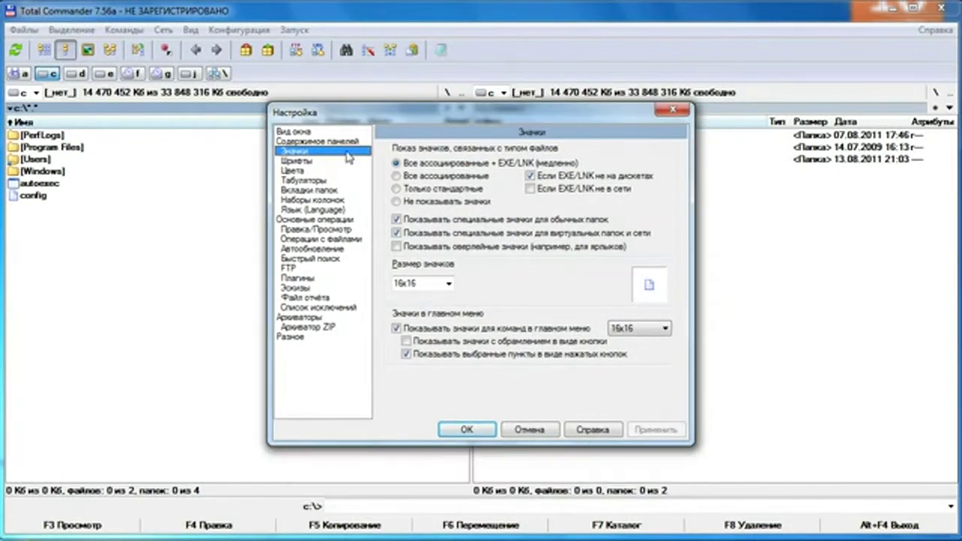
left_click(308, 161)
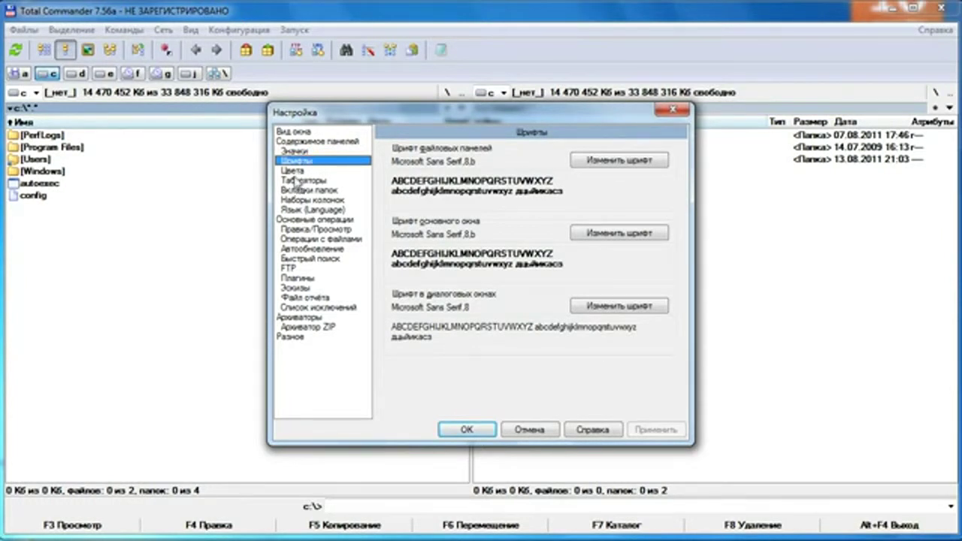
left_click(294, 171)
left_click(307, 181)
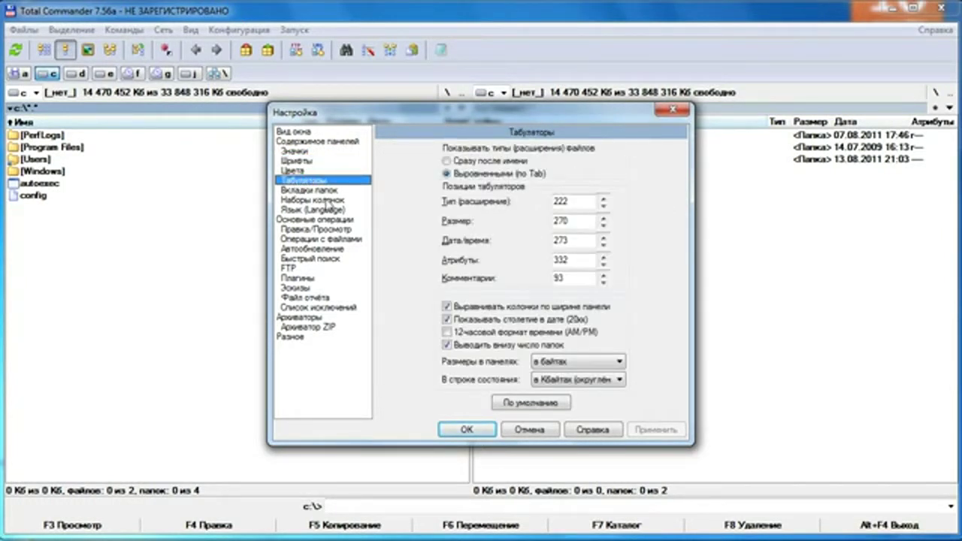
Step: Enable placing folder tabs in several rows (Размещать вкладки в несколько рядов) and apply the change
left_click(322, 191)
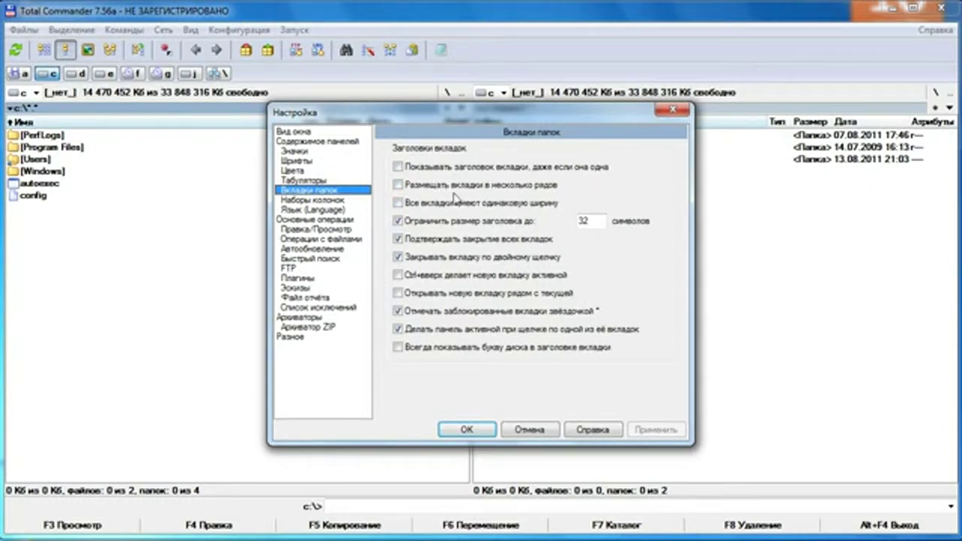
left_click(419, 185)
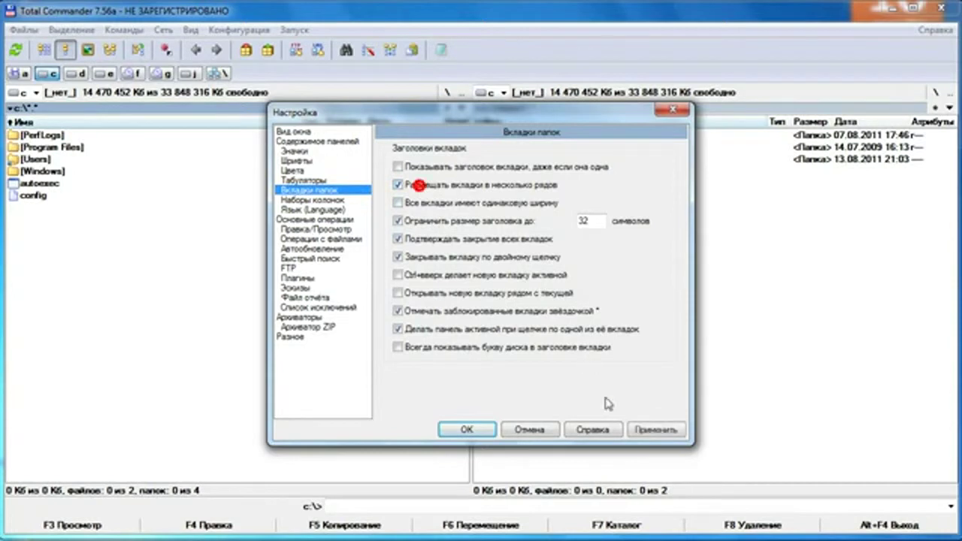
left_click(666, 436)
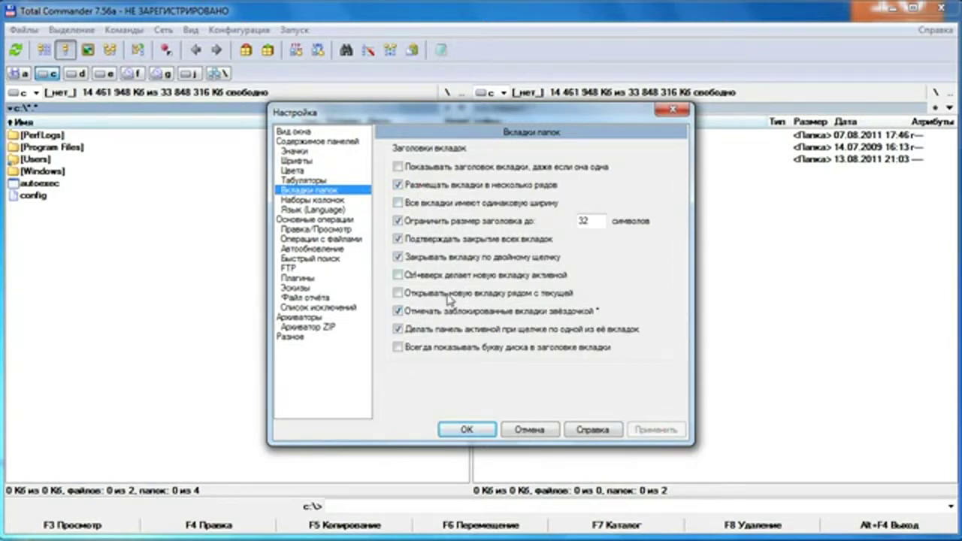
Step: In the main operations settings, set mouse selection to the left button and prohibit running several copies of TotalCmd, applying both
left_click(329, 200)
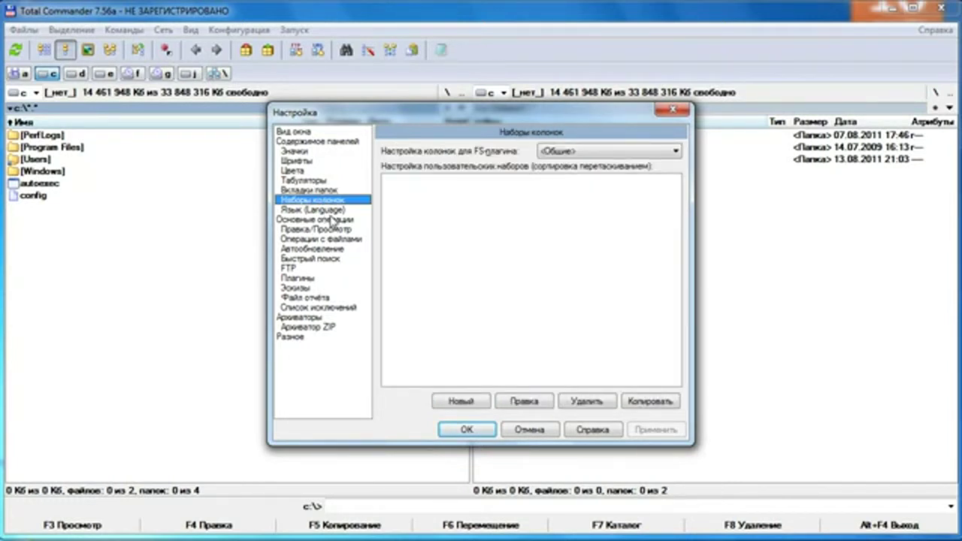
left_click(333, 220)
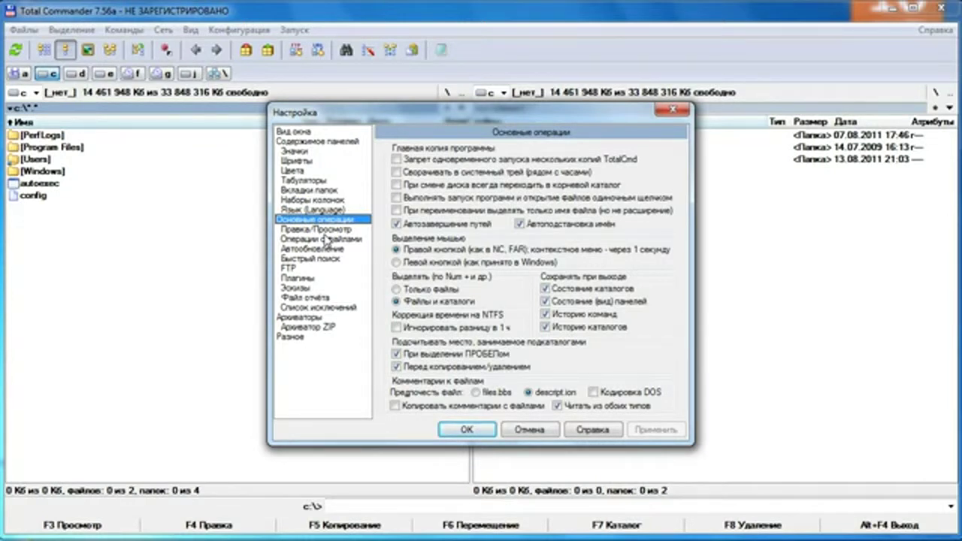
left_click(404, 264)
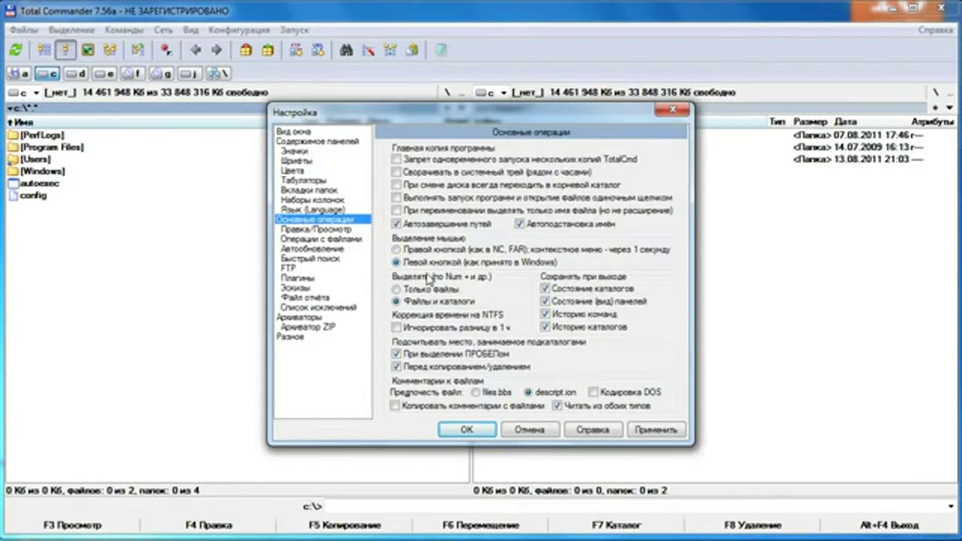
left_click(645, 431)
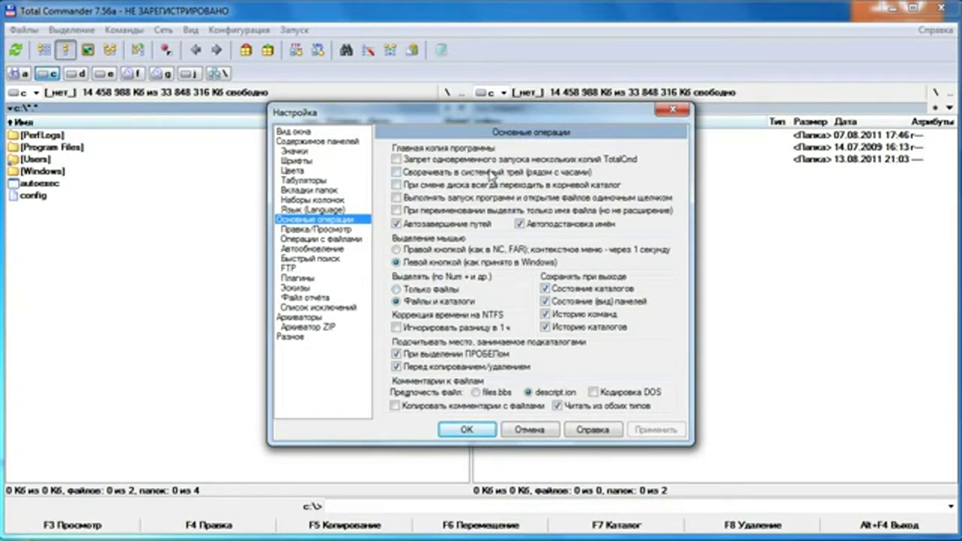
left_click(466, 161)
left_click(647, 430)
Step: Examine the edit and view settings, opening the file chooser for the editor program and cancelling it
left_click(321, 229)
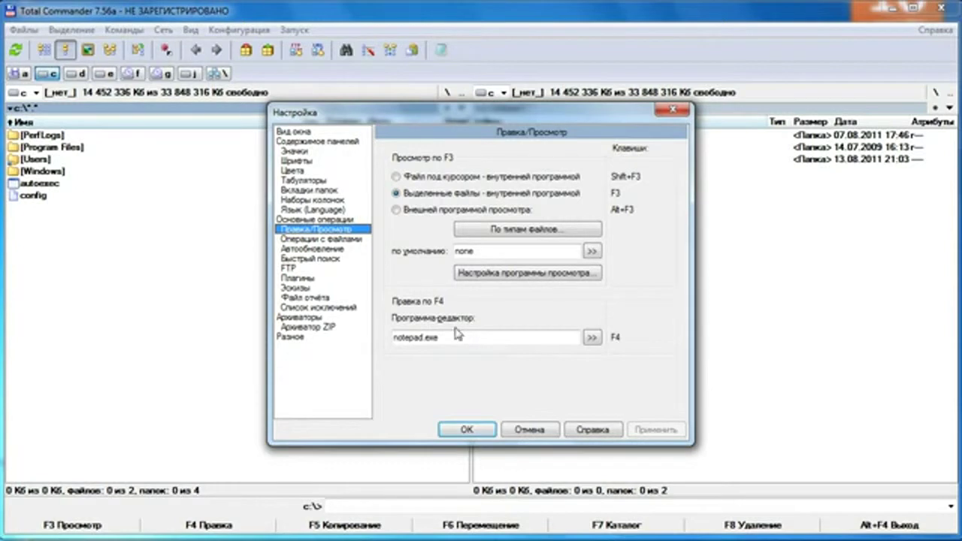
left_click(488, 337)
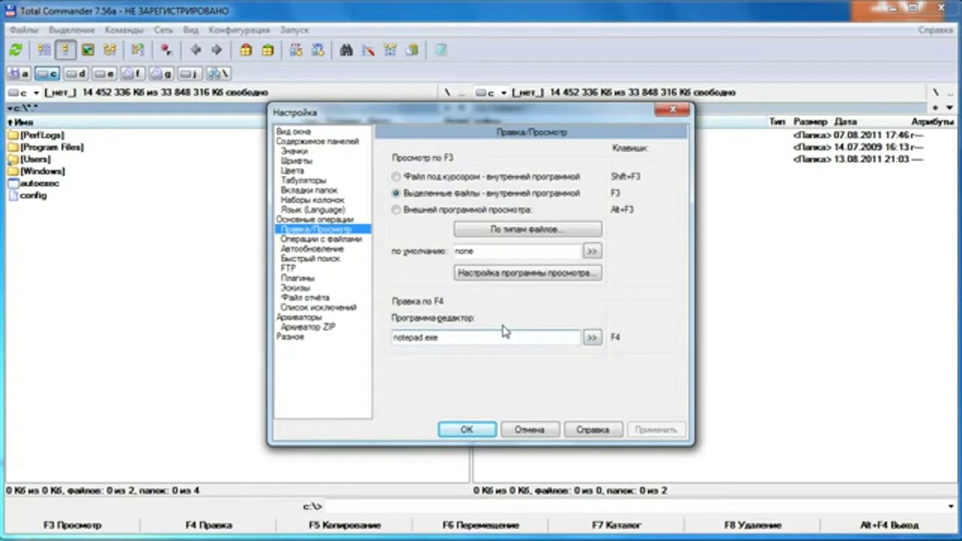
left_click(592, 337)
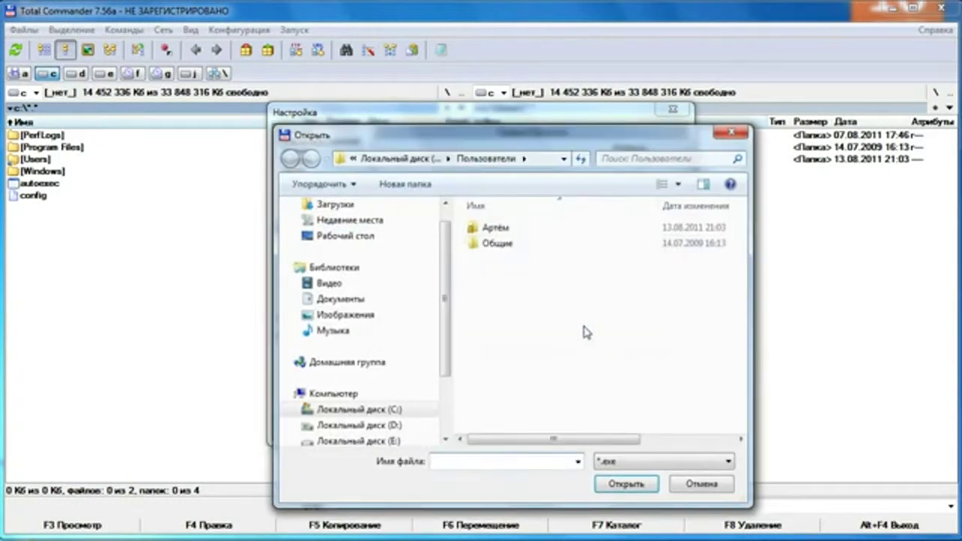
left_click(723, 134)
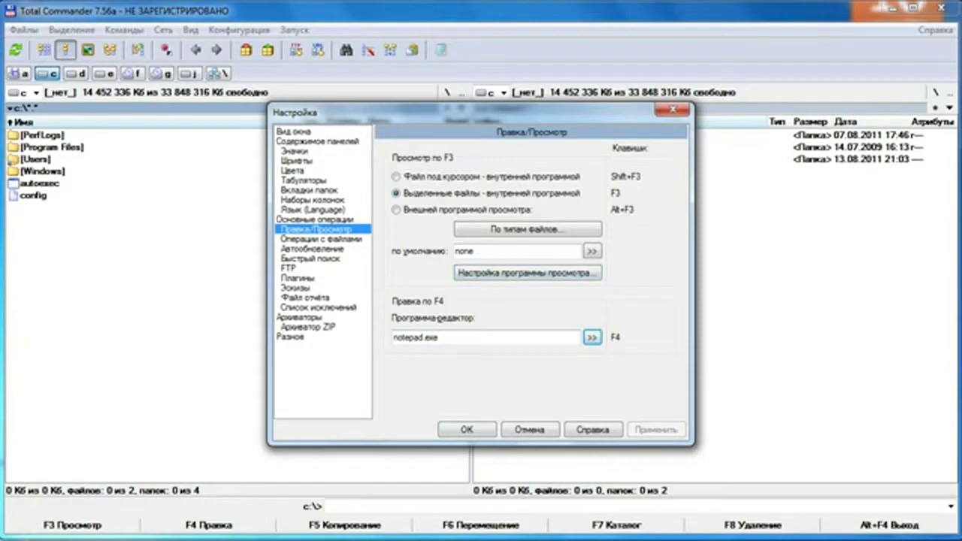
left_click(270, 536)
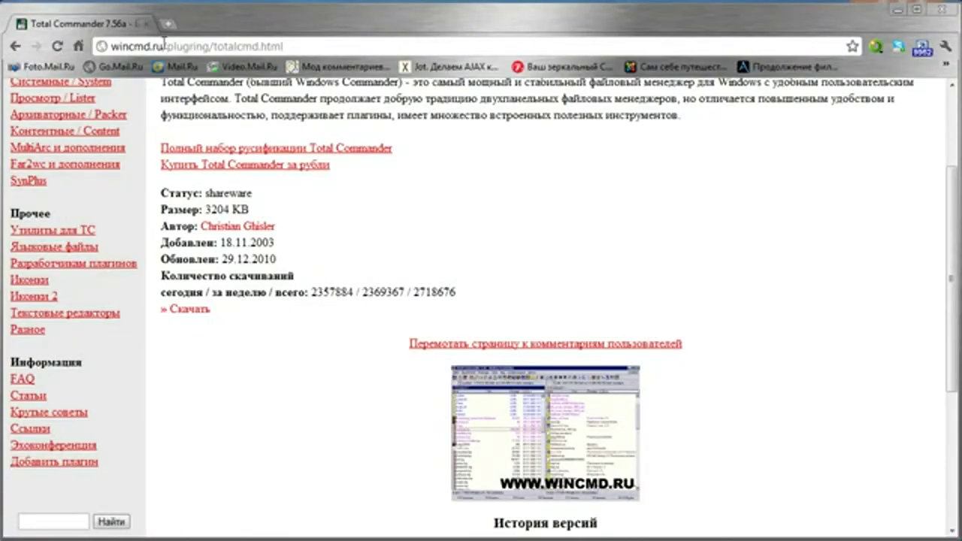
left_click(167, 23)
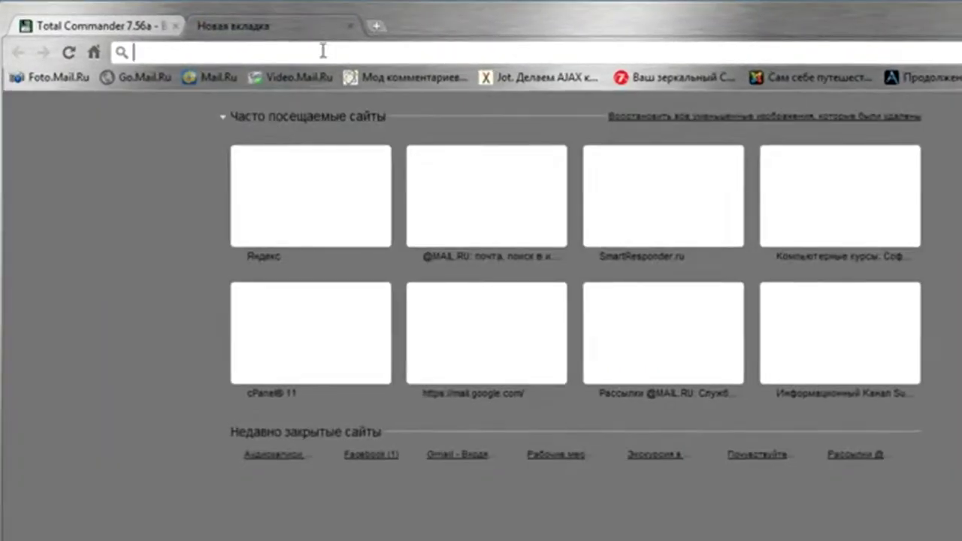
type("www.yandex.ru")
key("Return")
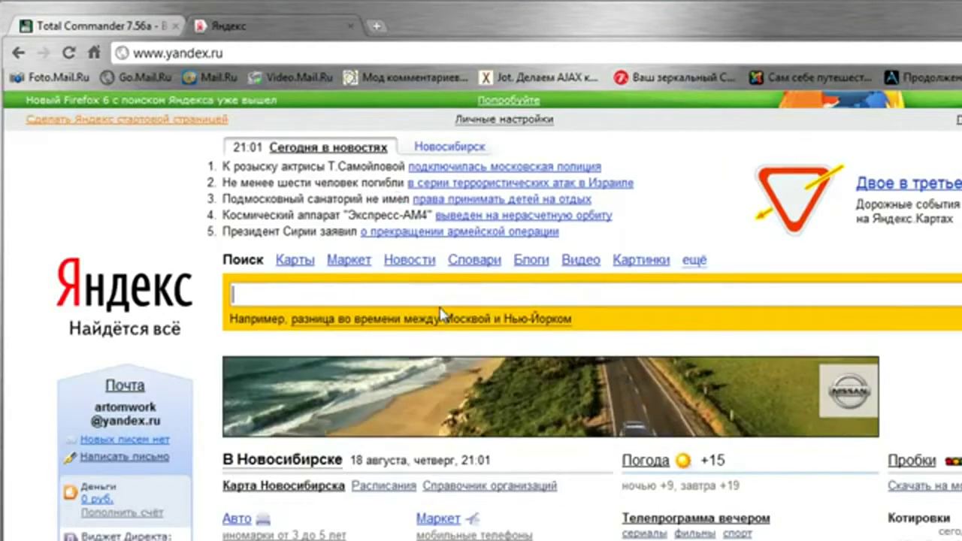
type("note")
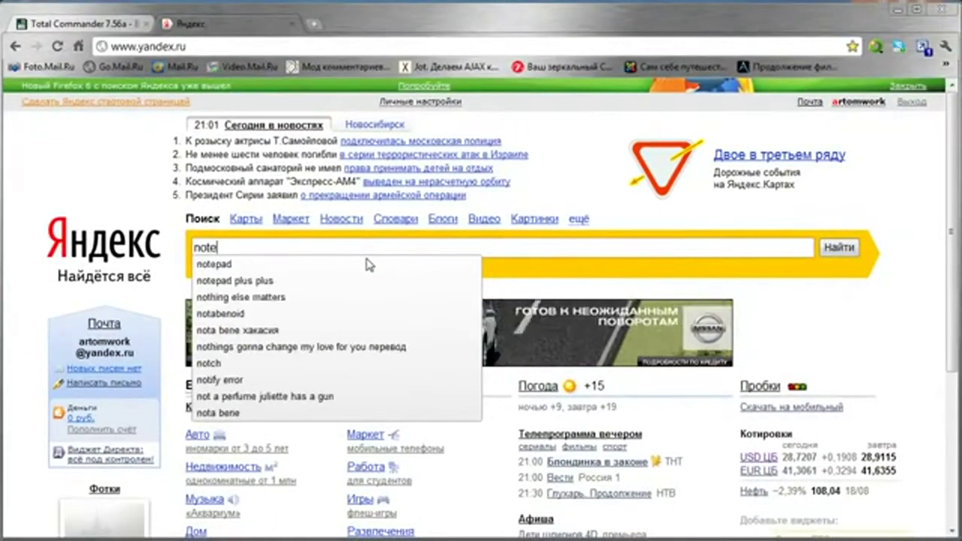
key("Down")
key("Down")
key("Return")
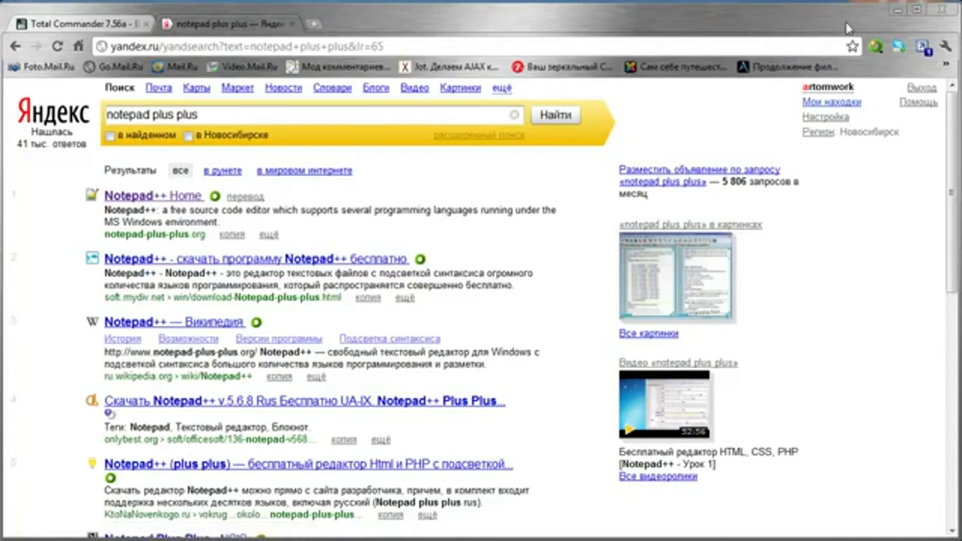
left_click(896, 9)
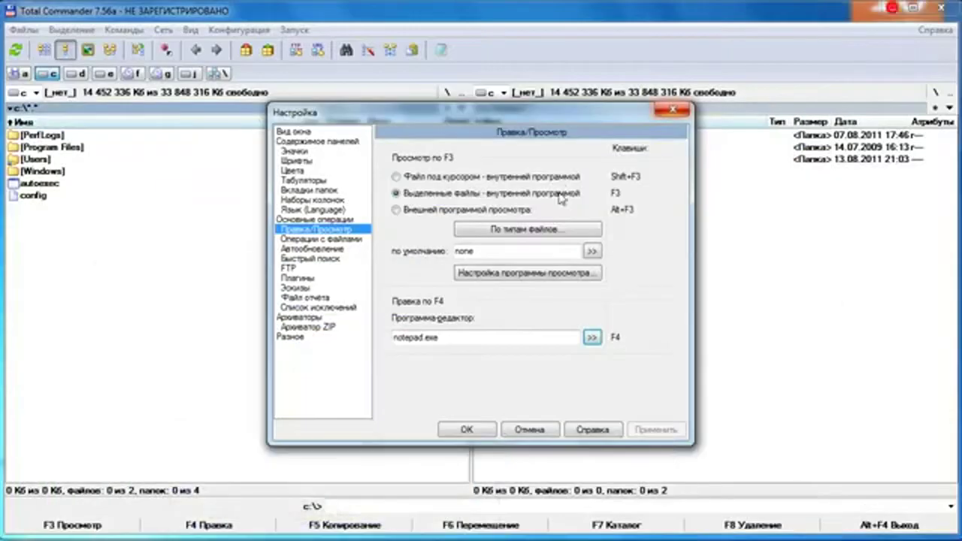
Step: Open and cancel the editor program's file chooser, and examine the file operations, auto-refresh and quick search settings
left_click(592, 337)
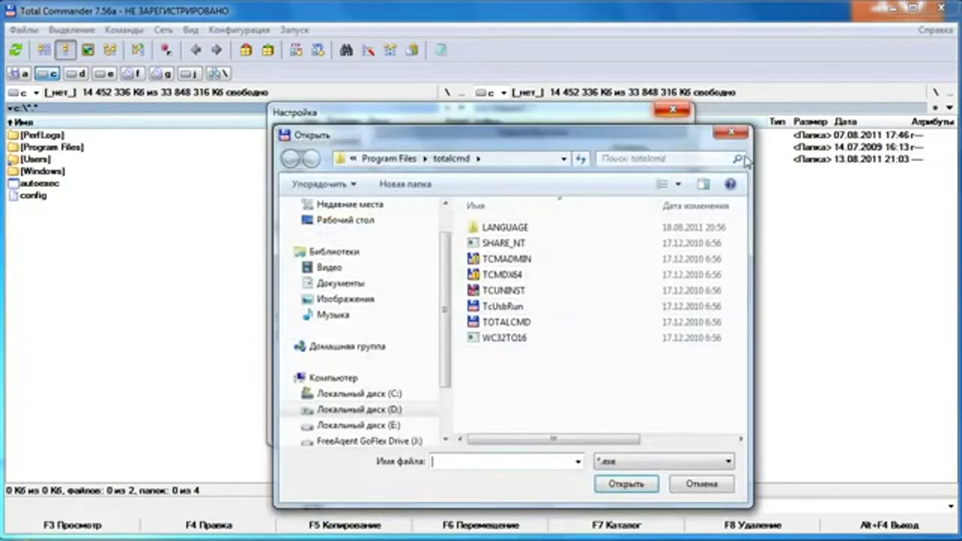
left_click(731, 134)
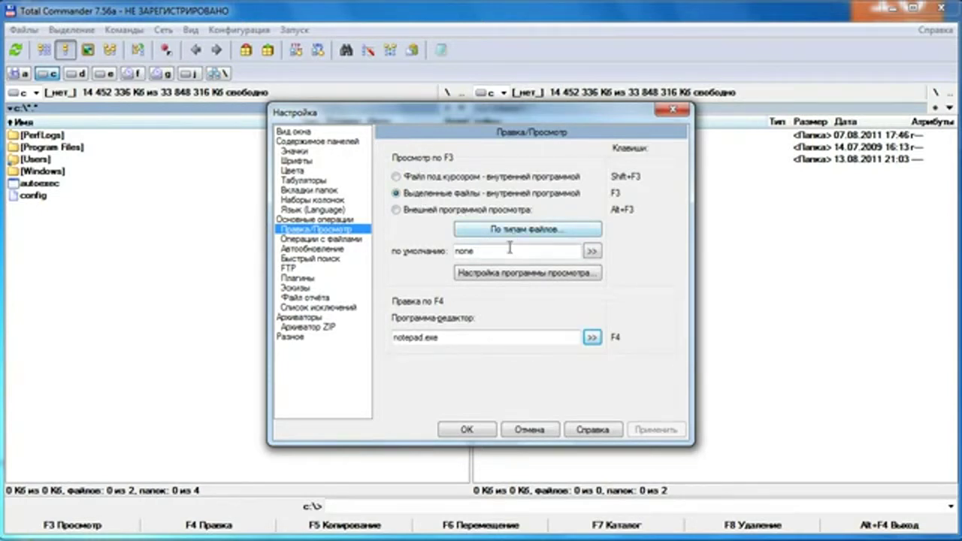
left_click(311, 240)
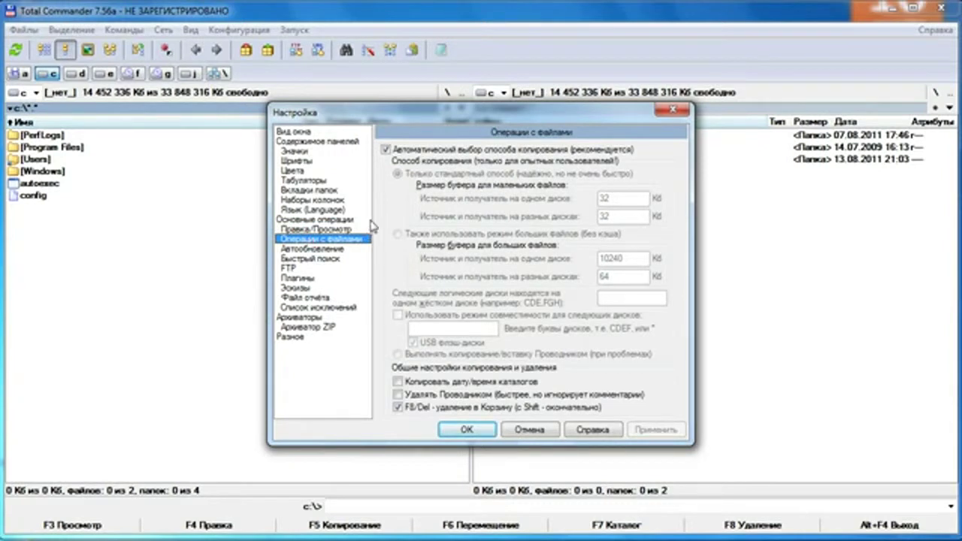
left_click(336, 251)
left_click(329, 259)
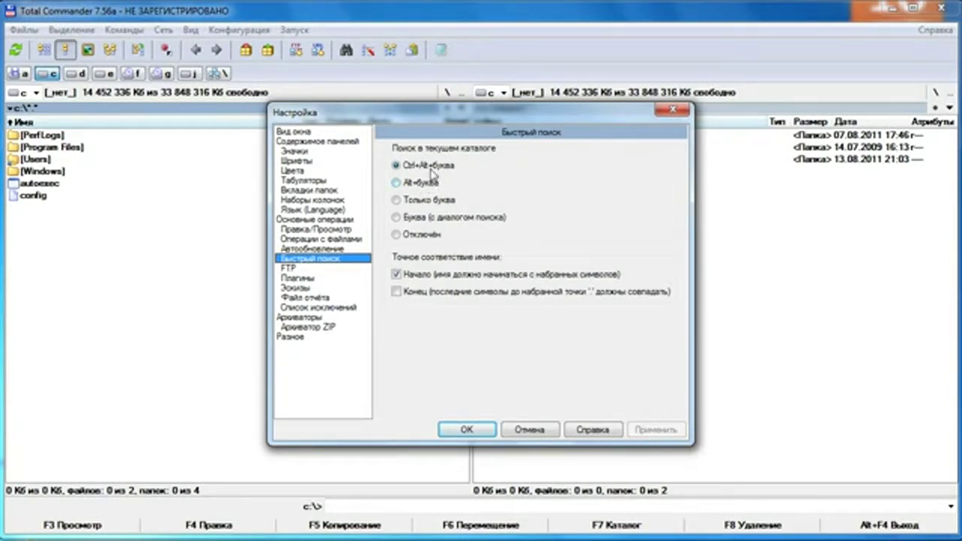
Step: In the FTP settings, set the number of attempts for a busy server to 999 and the delay to 1 second, and apply
left_click(293, 270)
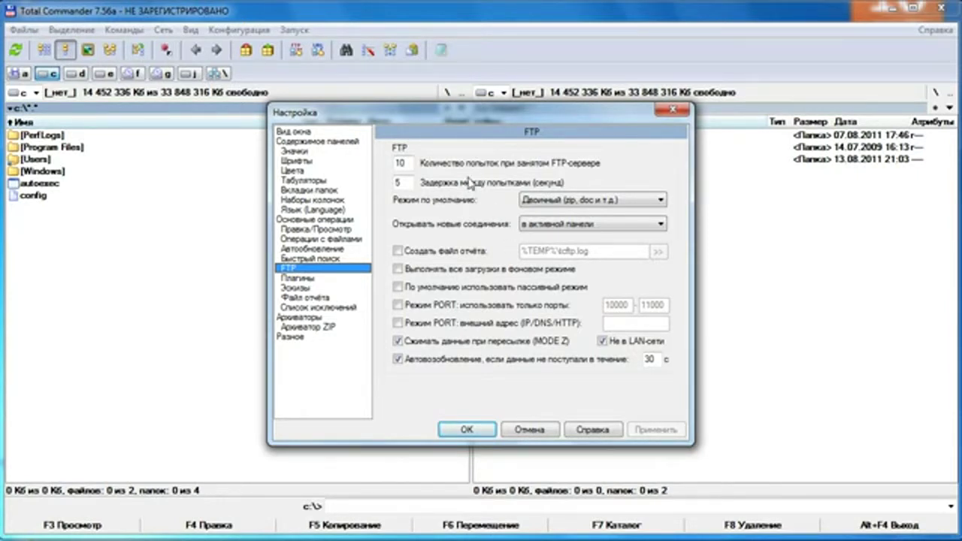
double_click(401, 163)
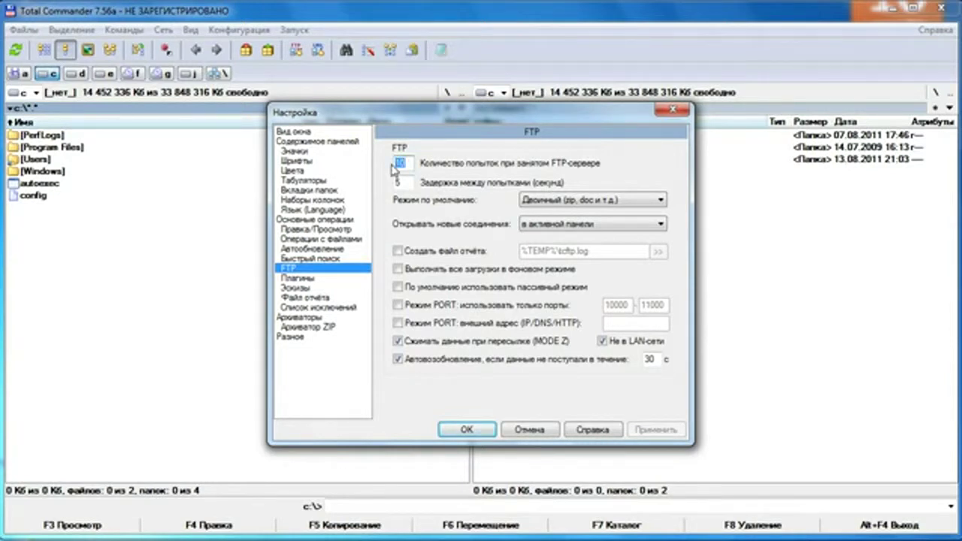
key("BackSpace")
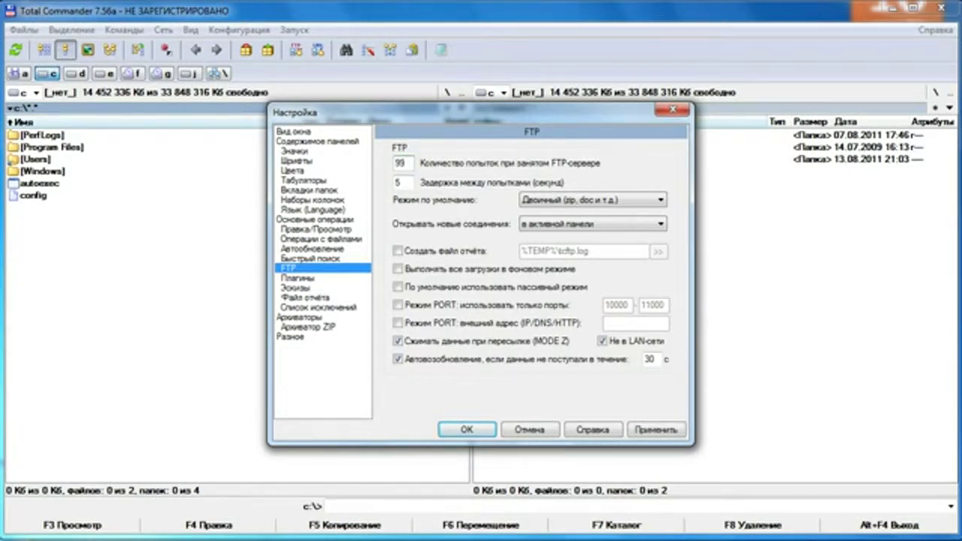
double_click(402, 184)
left_click(655, 430)
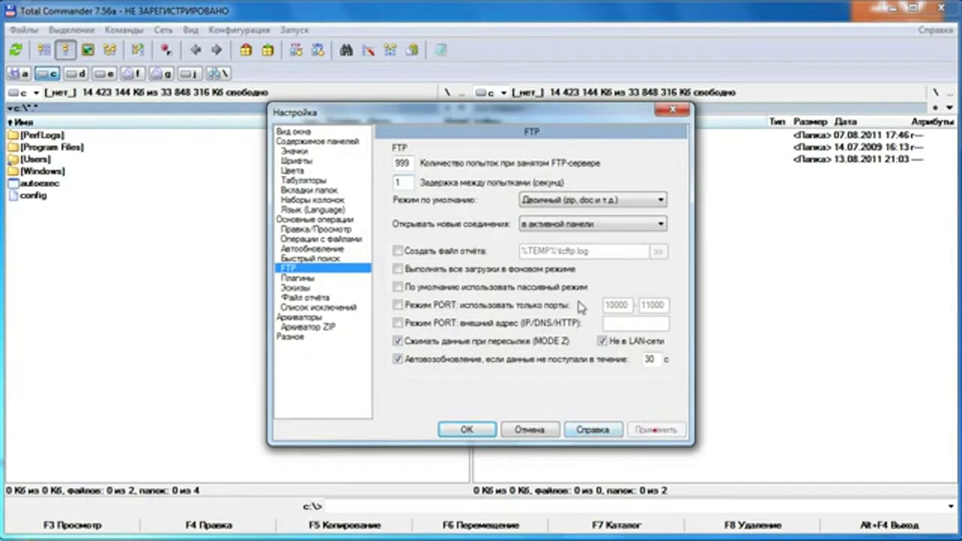
left_click_drag(412, 164, 395, 181)
Step: Examine the plugin settings, opening the .wdx file chooser for adding an information plugin and cancelling it
left_click(297, 278)
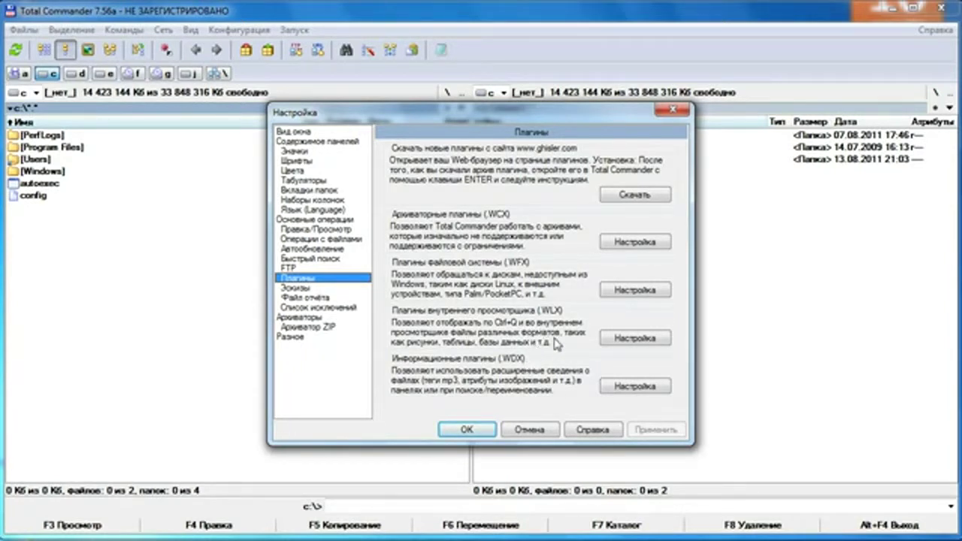
left_click(636, 387)
left_click(330, 369)
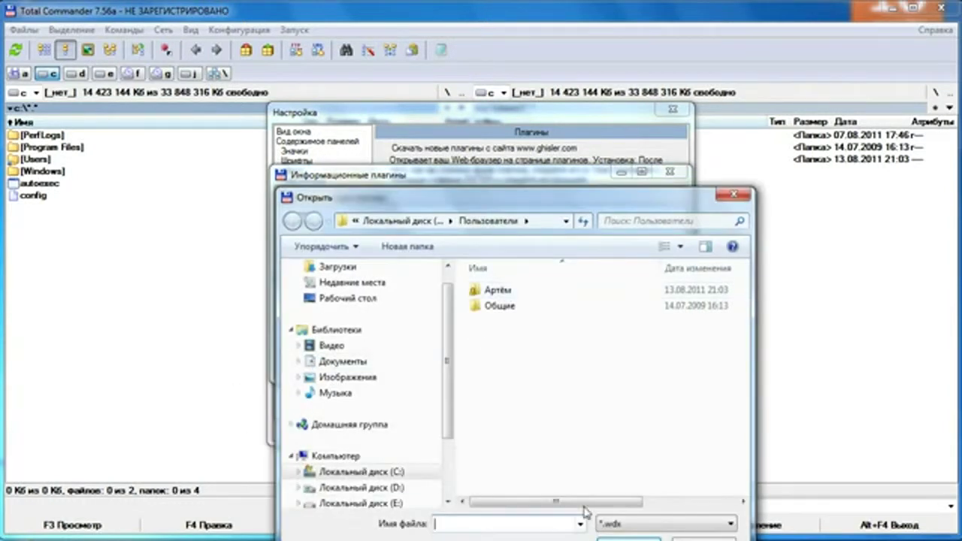
left_click_drag(570, 204, 535, 154)
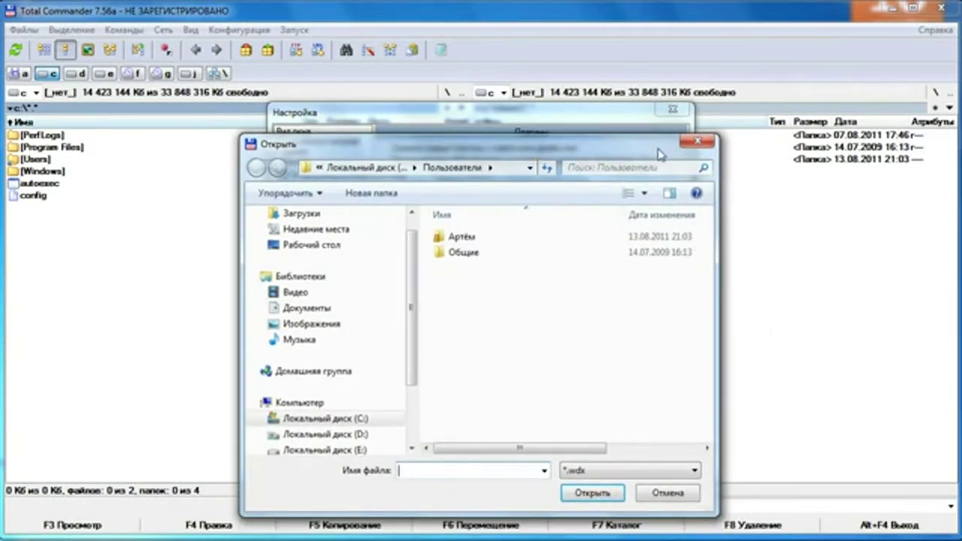
left_click(696, 143)
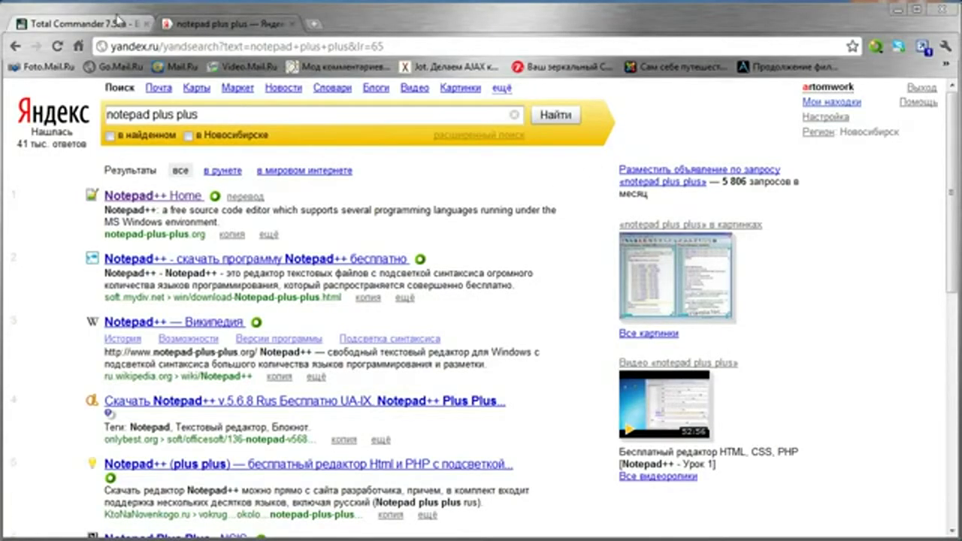
Step: Browse the system and Lister plugin pages on wincmd.ru in the browser
left_click(106, 24)
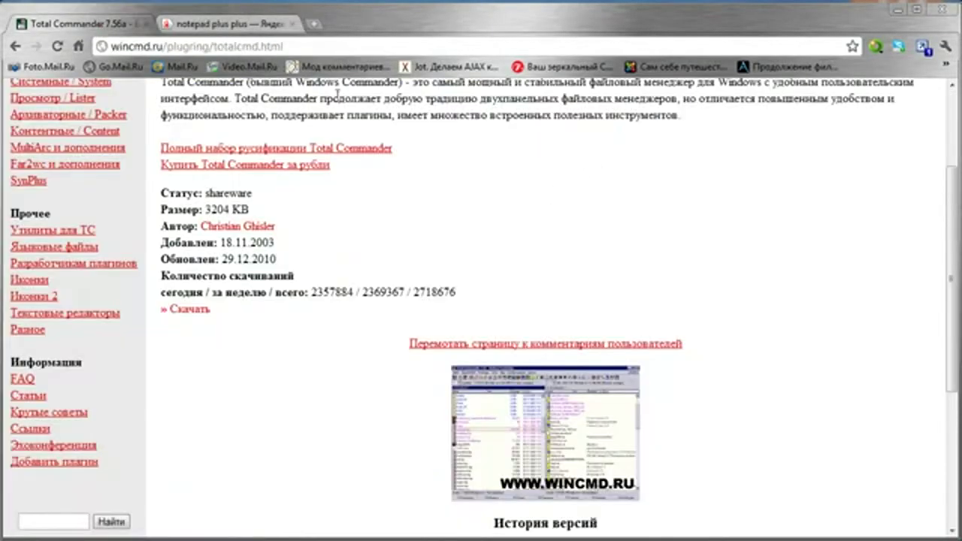
scroll(338, 94, "up", 2)
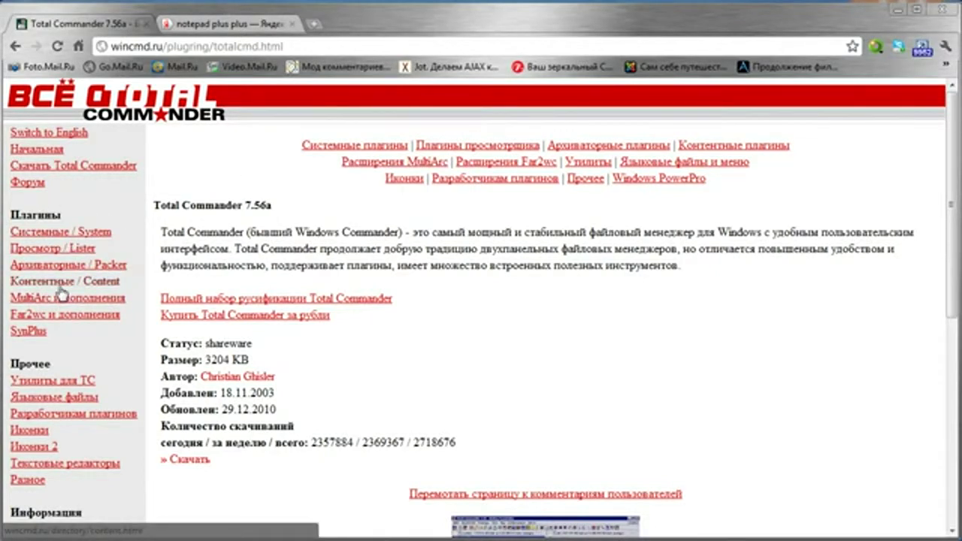
left_click(66, 231)
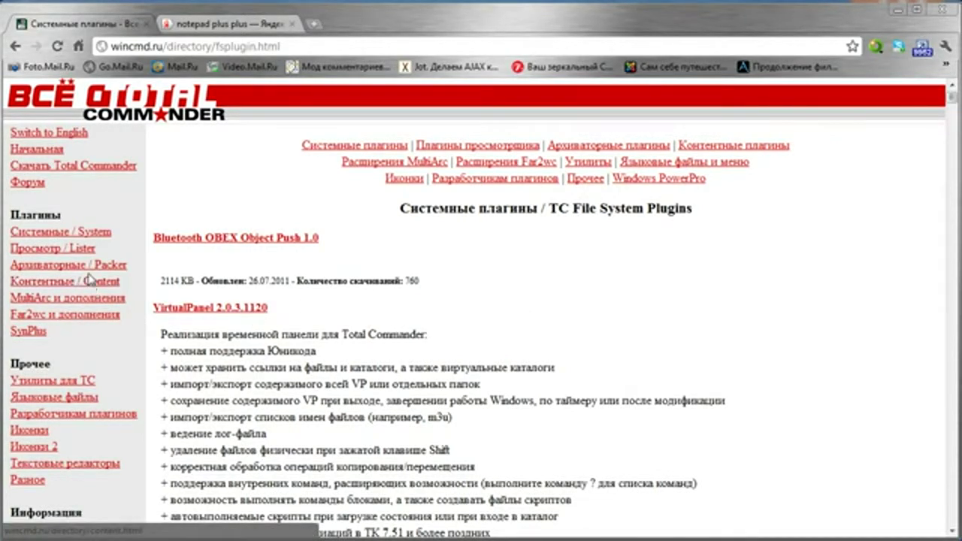
left_click(76, 249)
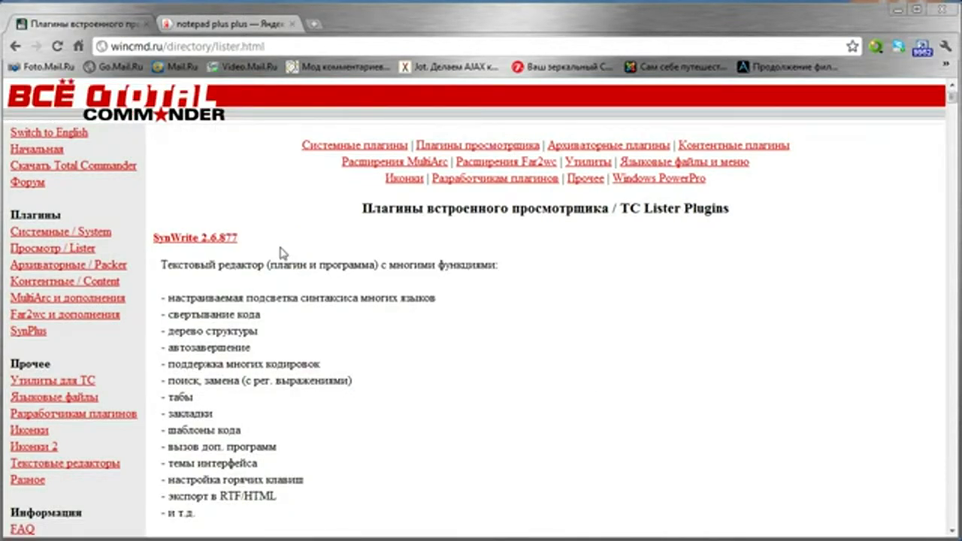
scroll(290, 256, "down", 2)
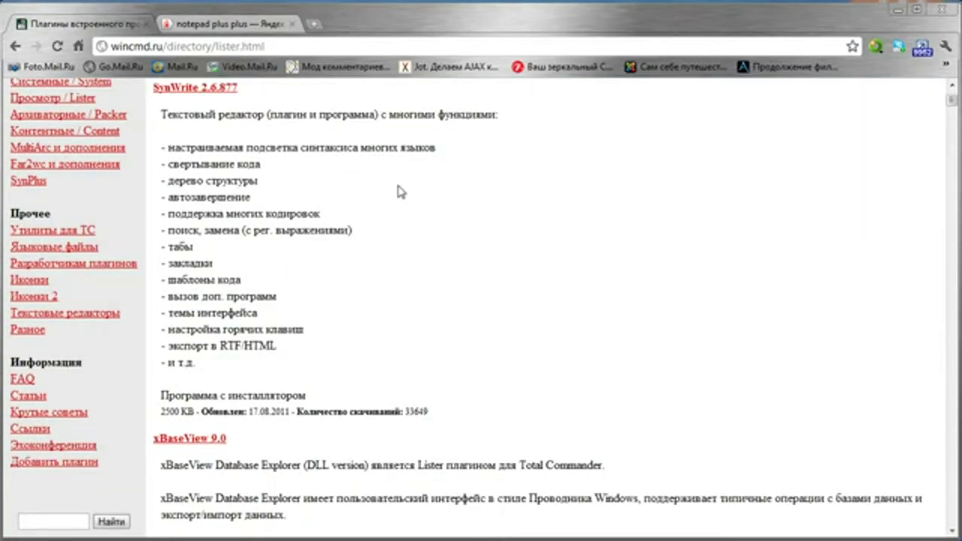
Step: Open the SynWrite 2.6.877 plugin page and download its WinRAR archive as SynWrite into the Загрузки folder
scroll(319, 165, "up", 2)
left_click(191, 172)
scroll(395, 223, "down", 2)
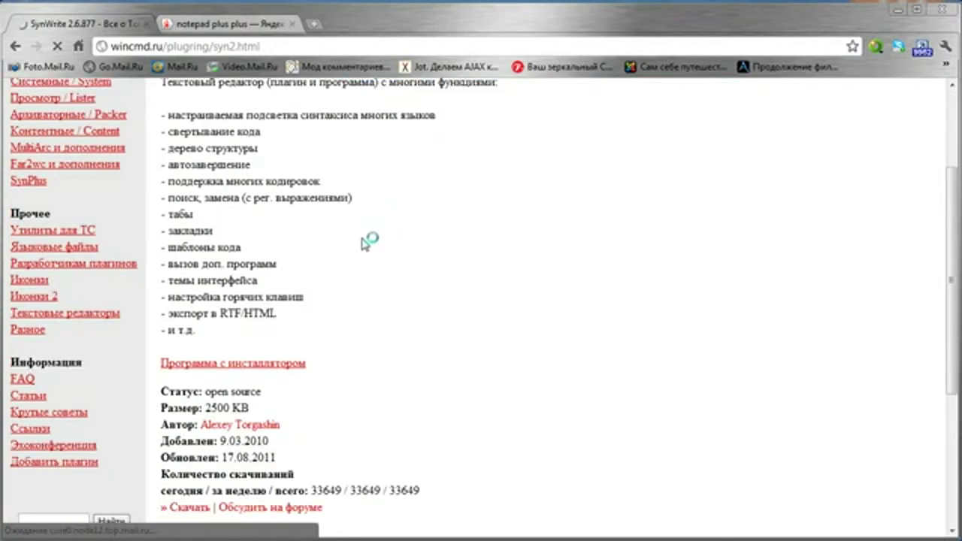
scroll(357, 286, "down", 1)
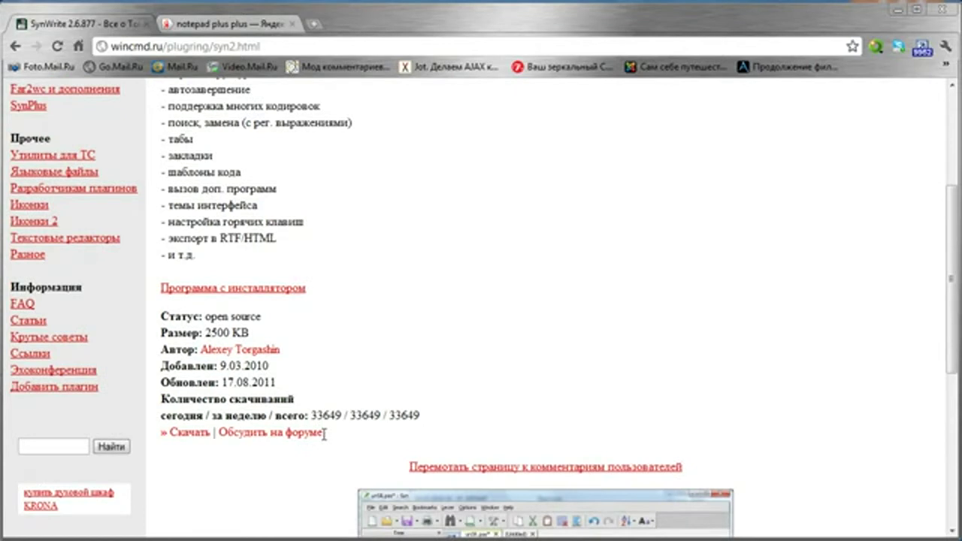
left_click(193, 435)
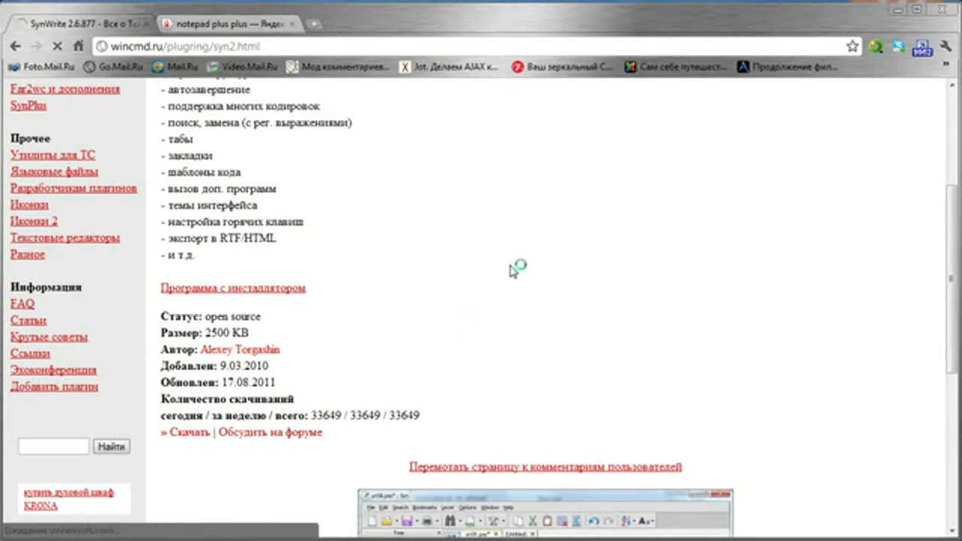
scroll(514, 269, "down", 2)
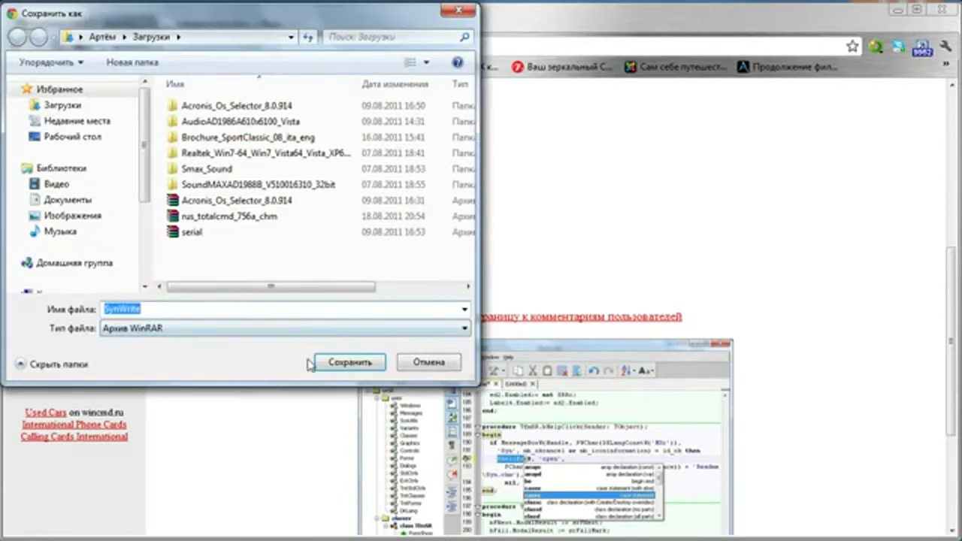
left_click(348, 363)
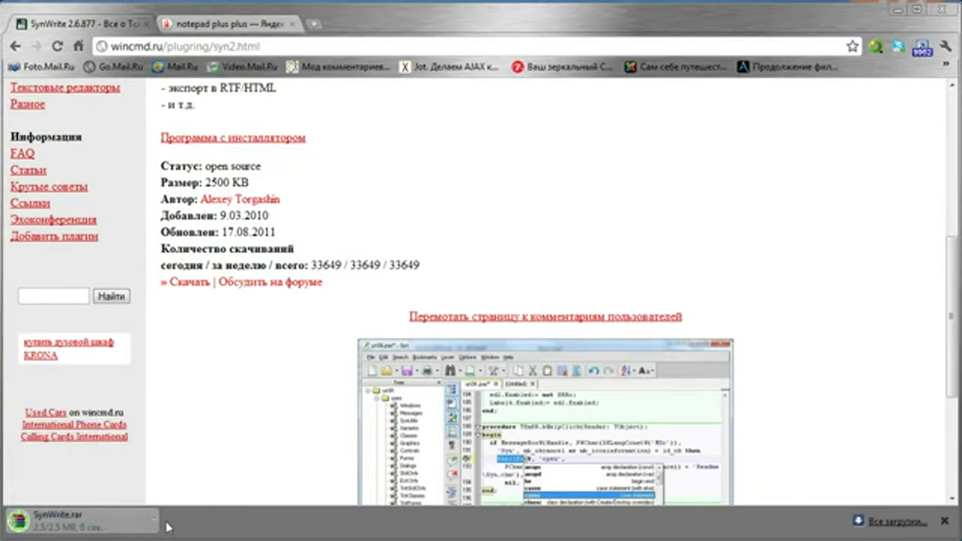
Step: Show the downloaded SynWrite.rar in its containing folder and maximize that folder window
left_click(167, 525)
left_click(205, 505)
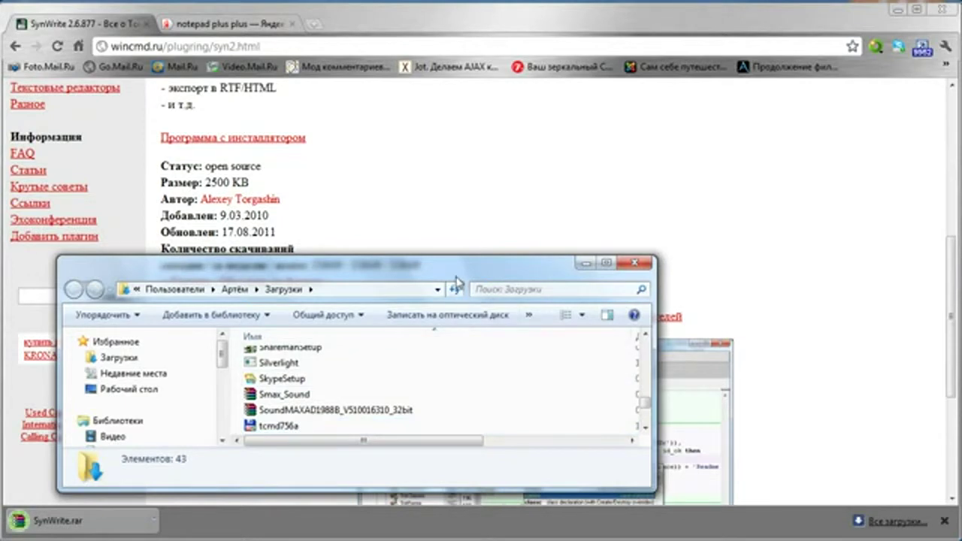
double_click(457, 280)
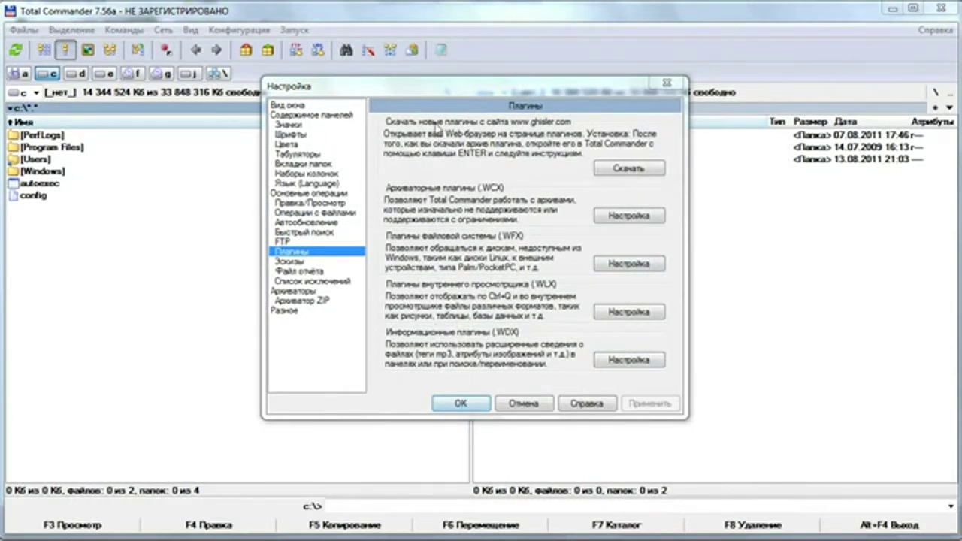
Step: Accept the Total Commander settings, browse from c:\Users into the user's Downloads folder, and select the SynWrite rar archive
left_click(459, 403)
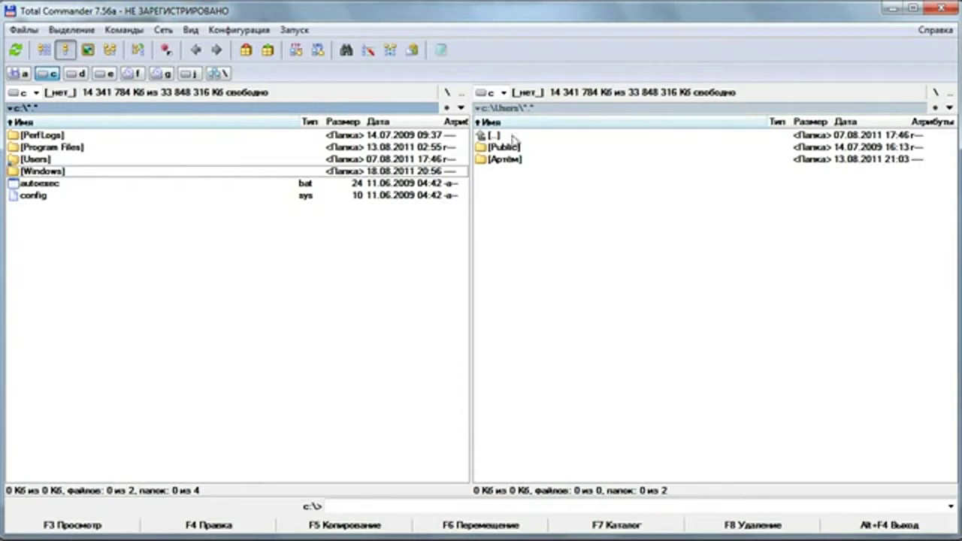
double_click(522, 157)
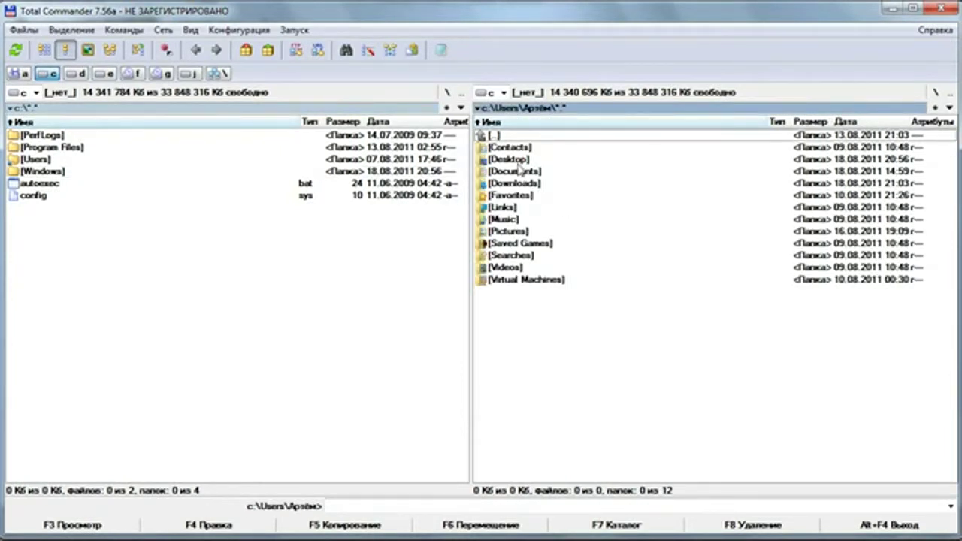
double_click(524, 183)
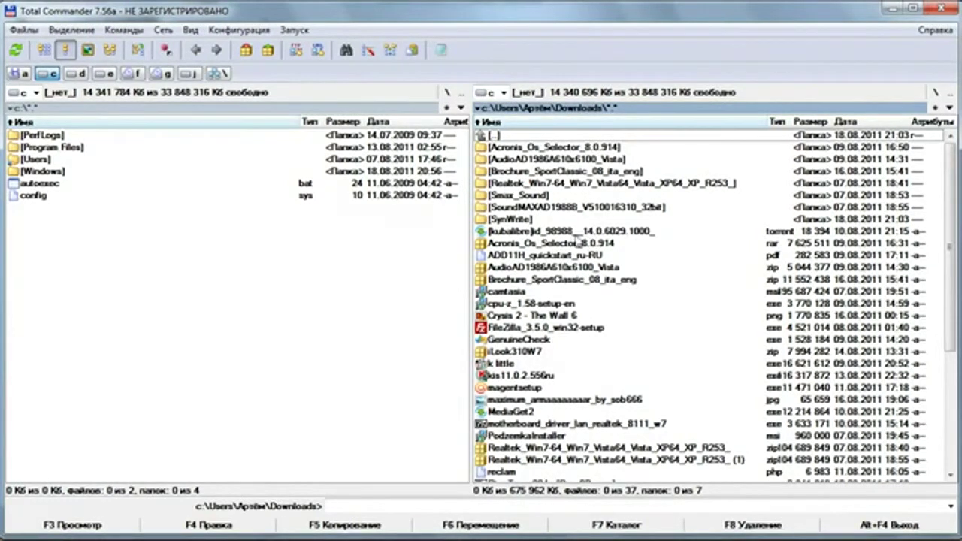
scroll(580, 255, "down", 5)
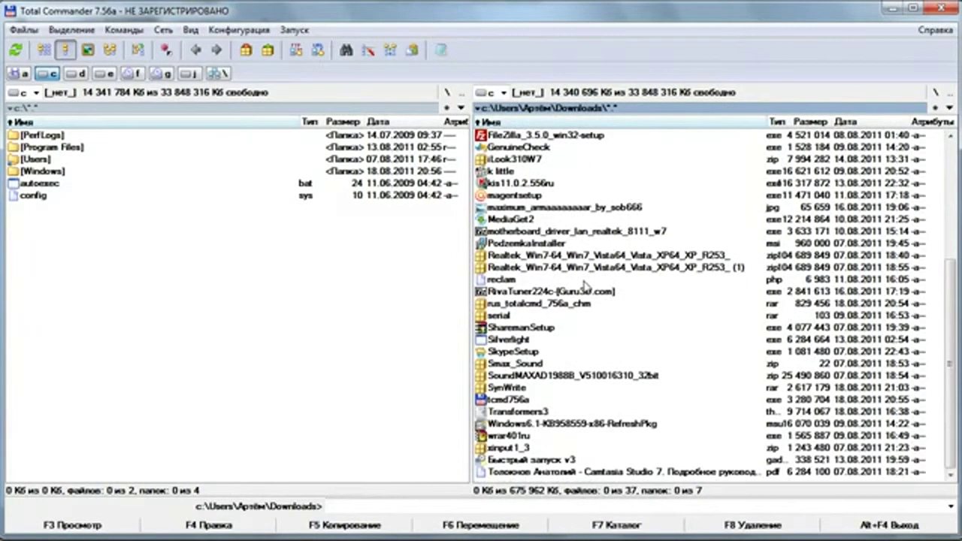
left_click(513, 388)
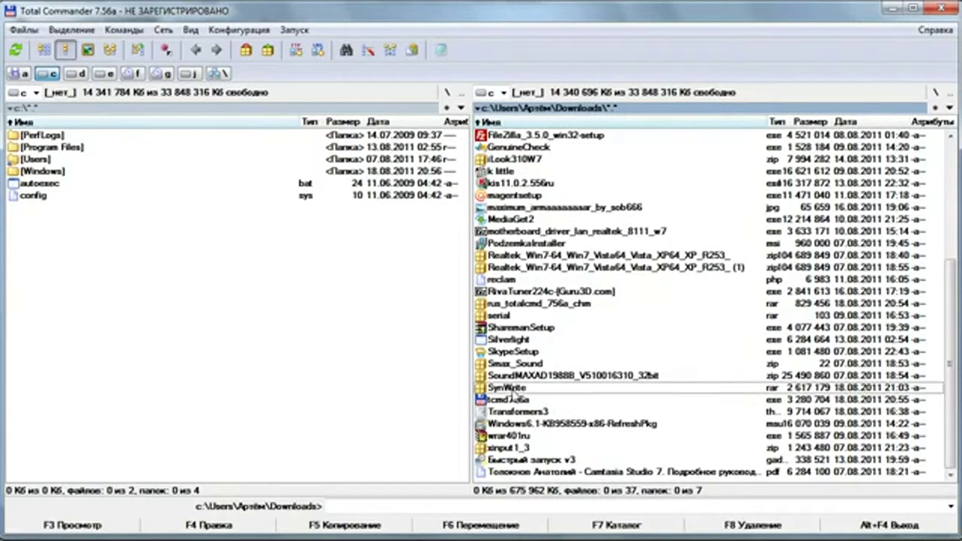
Step: Install the SynWrite plugin from its rar archive into the proposed folder and accept the Lister plugin list
double_click(509, 388)
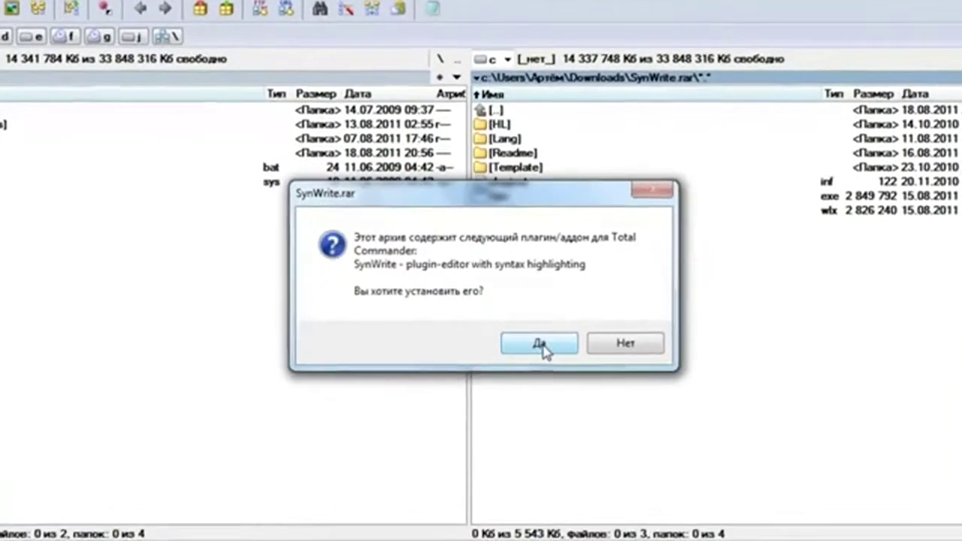
left_click(533, 335)
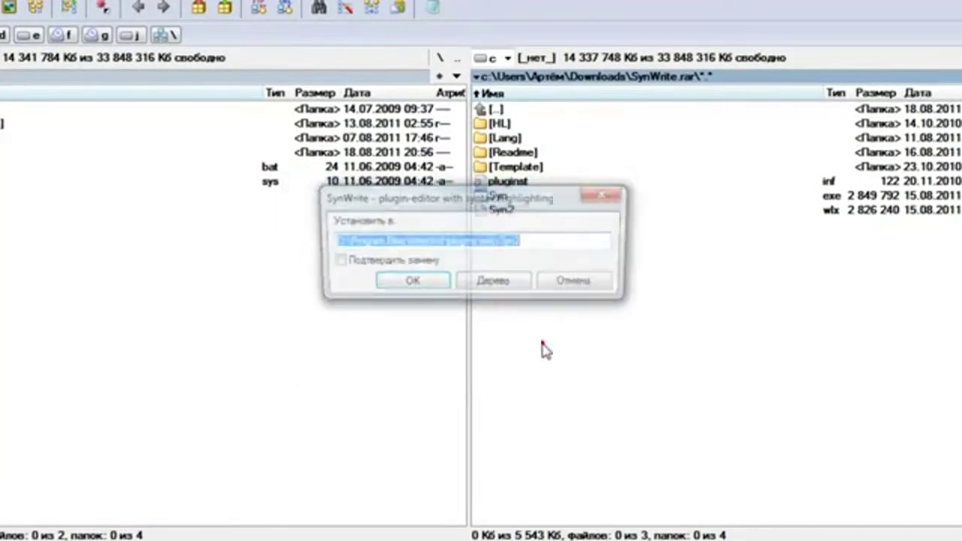
left_click(411, 284)
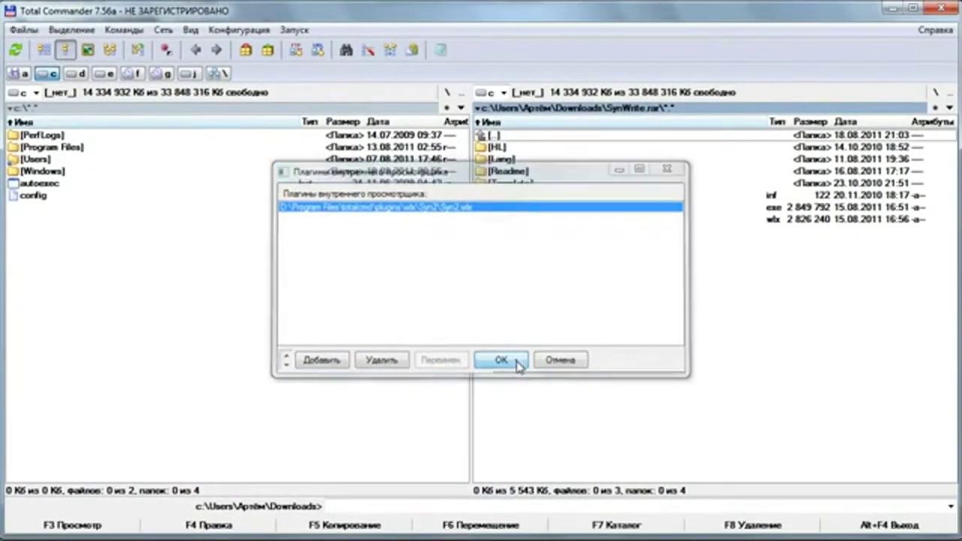
left_click(501, 360)
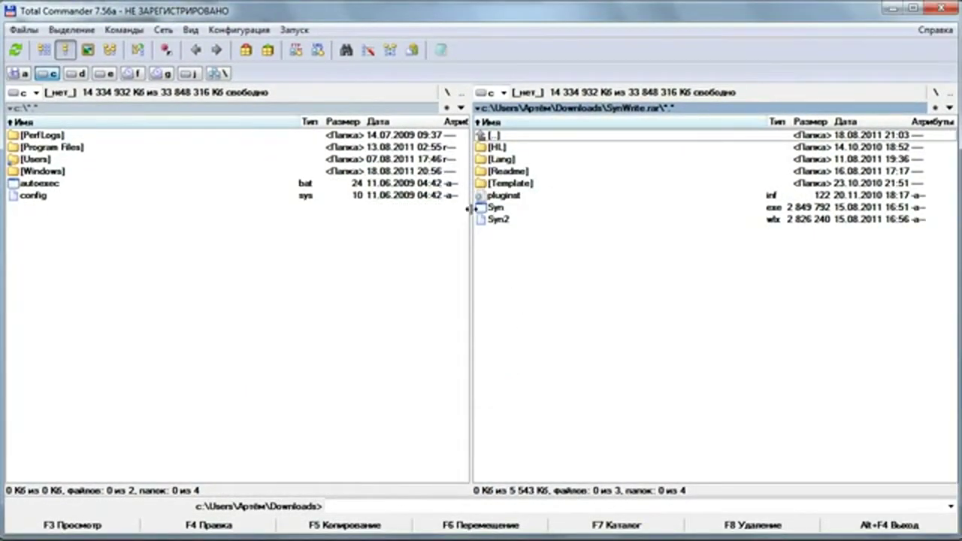
Step: Open the archive's Template folder and view its Html.htm file in the Lister with the SynWrite plugin
double_click(533, 184)
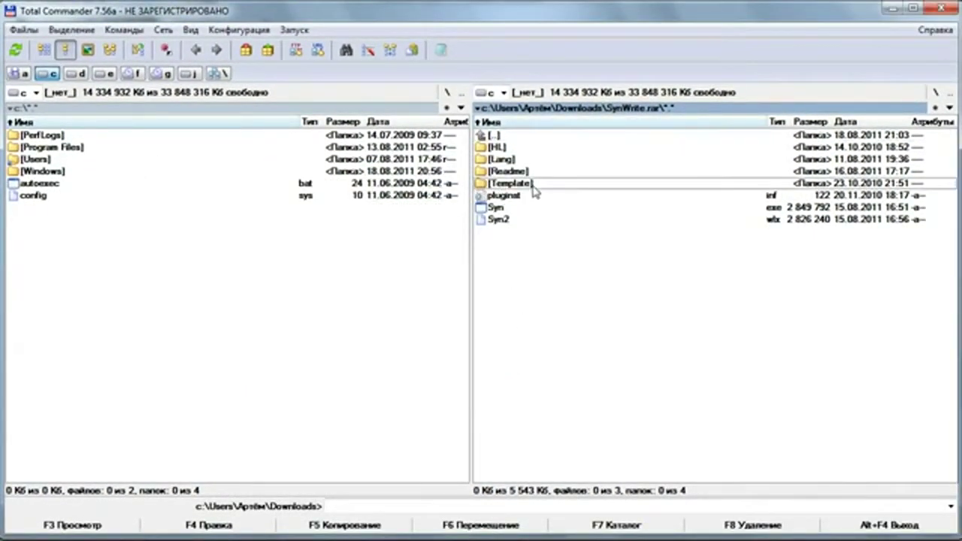
key("Down")
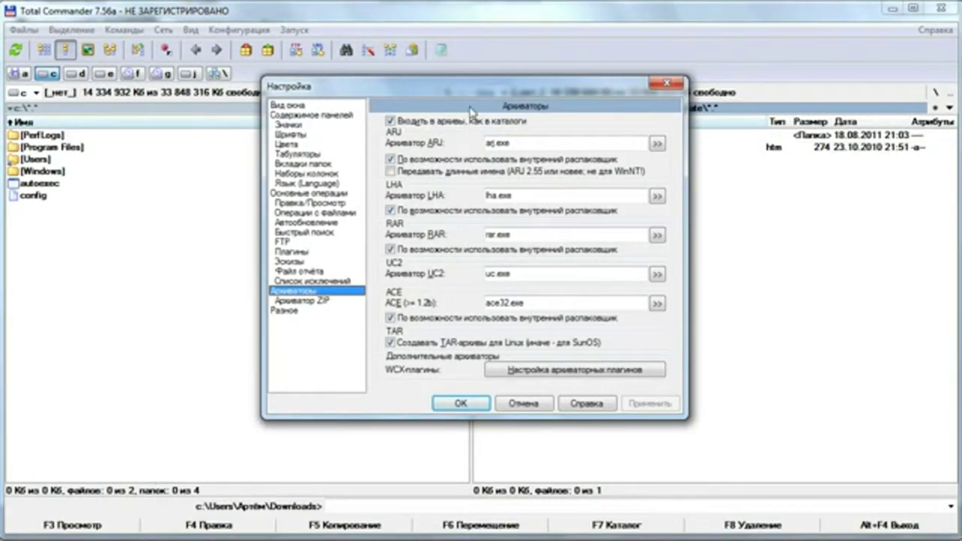
left_click(671, 88)
key("F4")
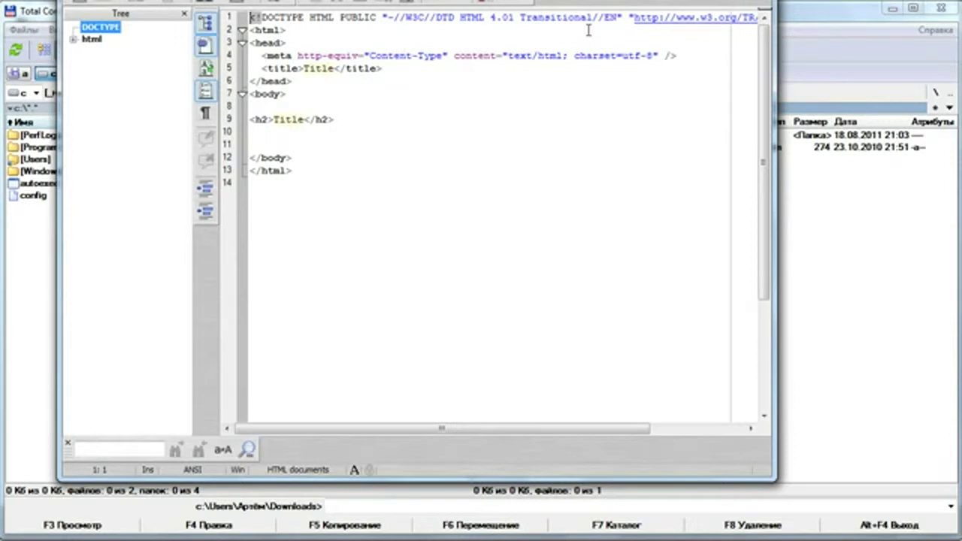
left_click_drag(541, 2, 539, 23)
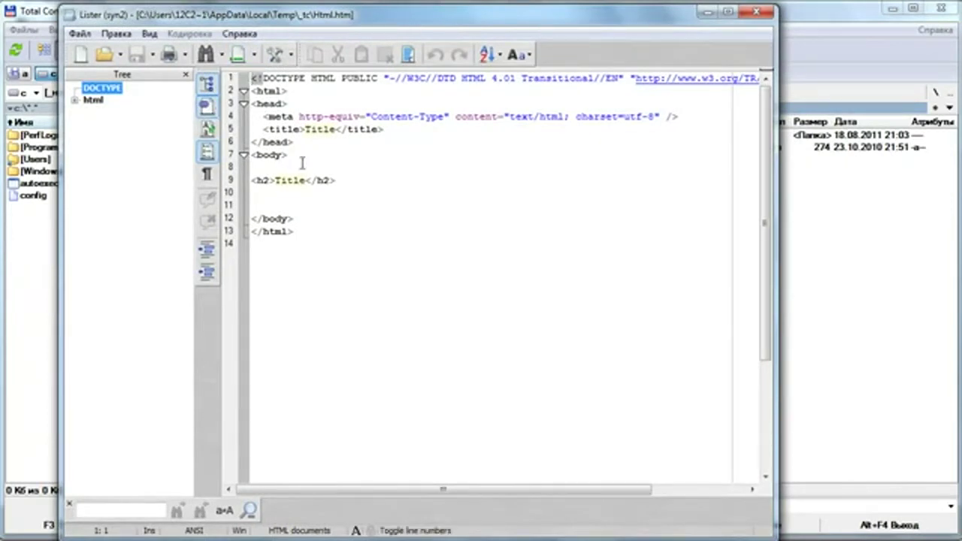
Step: Examine the highlighted HTML code of Html.htm in the SynWrite viewer and close the viewer
left_click_drag(348, 245, 229, 73)
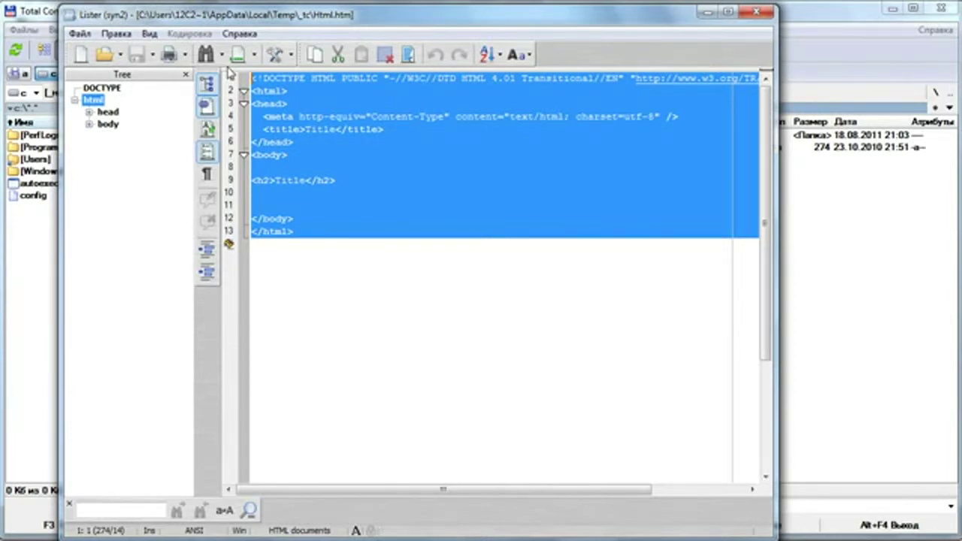
left_click(549, 180)
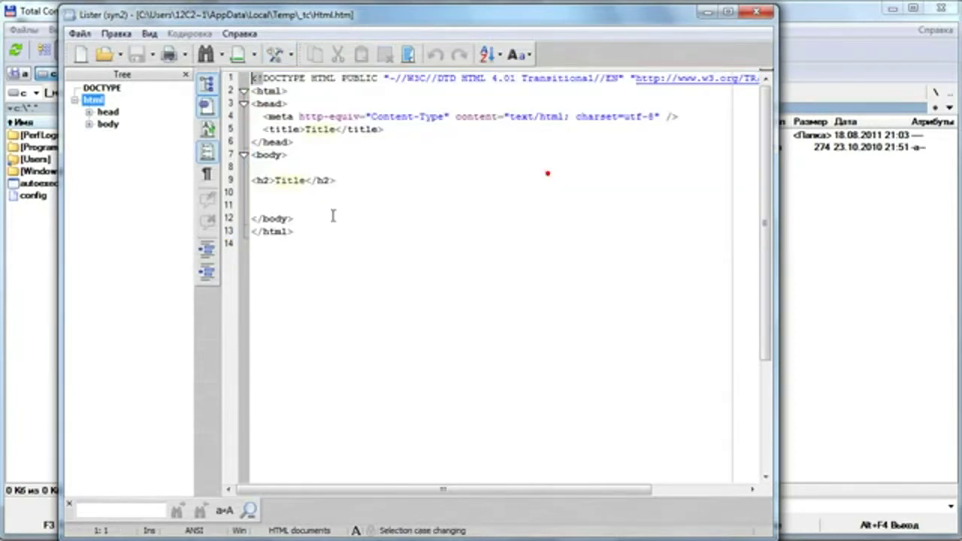
left_click_drag(333, 218, 234, 41)
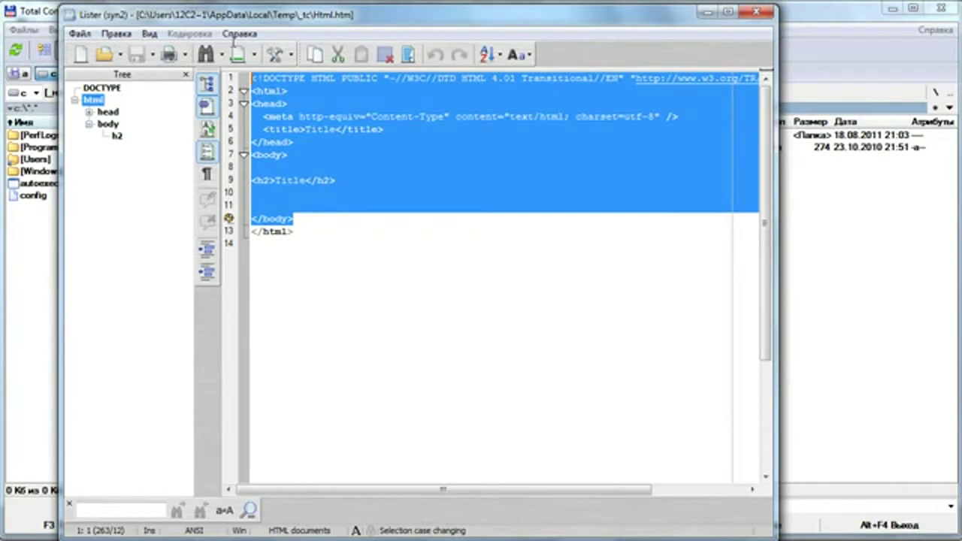
left_click(757, 12)
left_click(520, 203)
left_click(544, 257)
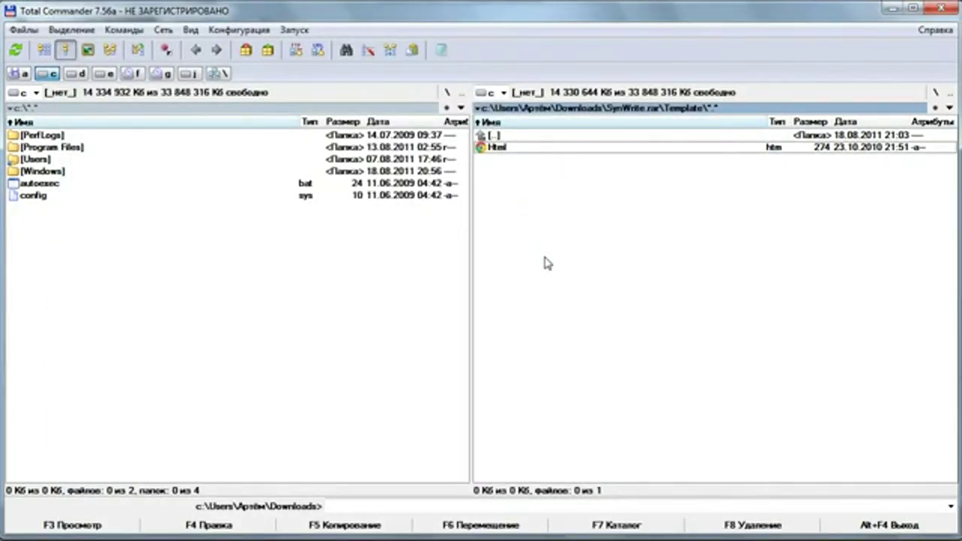
key("F3")
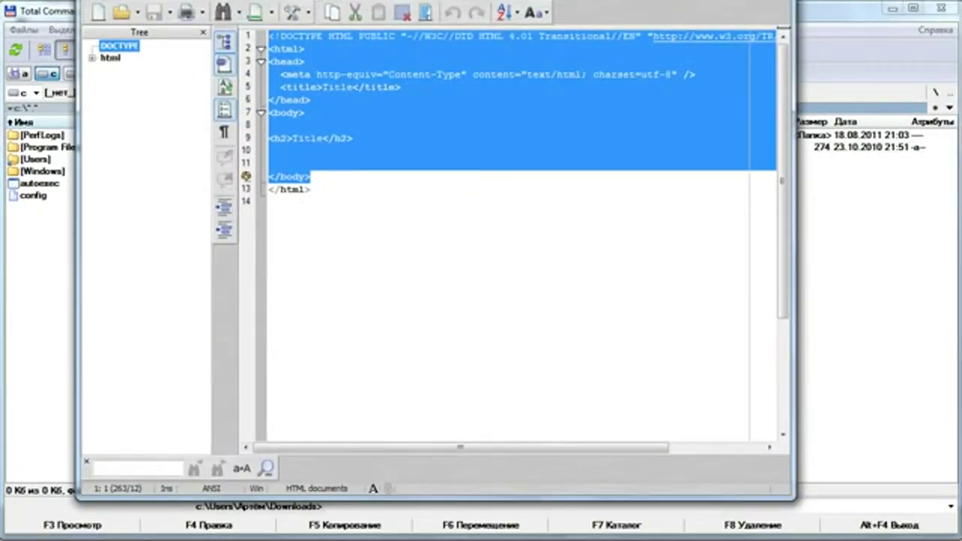
key("Escape")
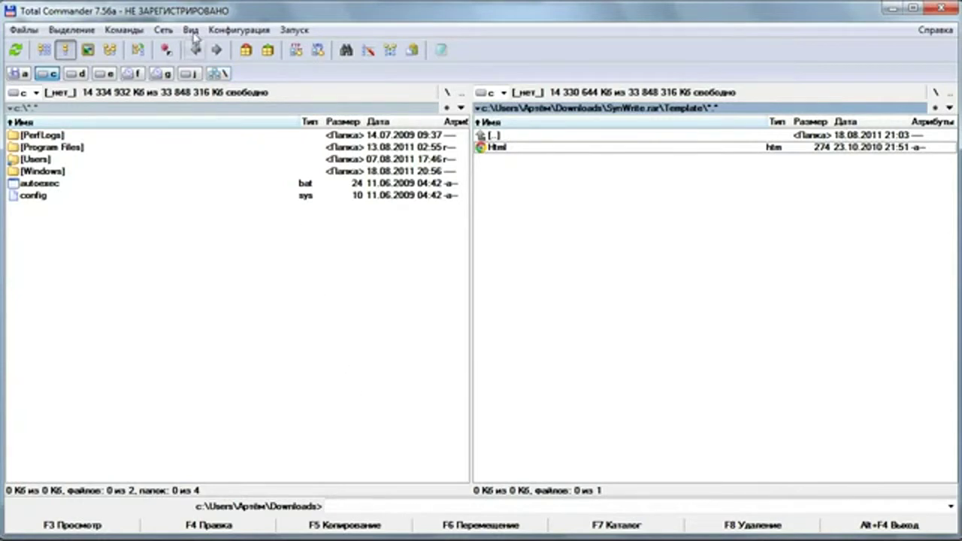
Step: Look through the settings pages for plugins, thumbnails, log file, ignore list and archivers
left_click(237, 30)
left_click(244, 48)
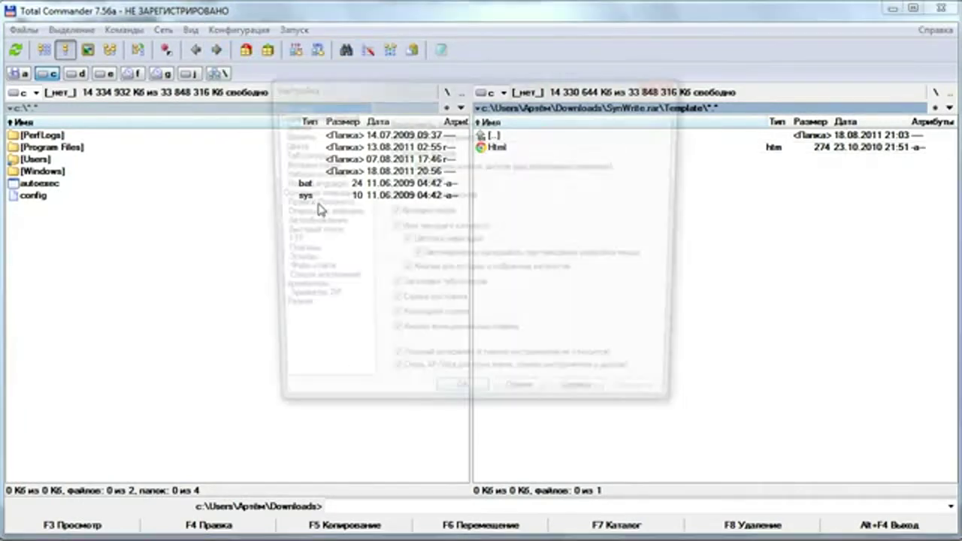
left_click(294, 253)
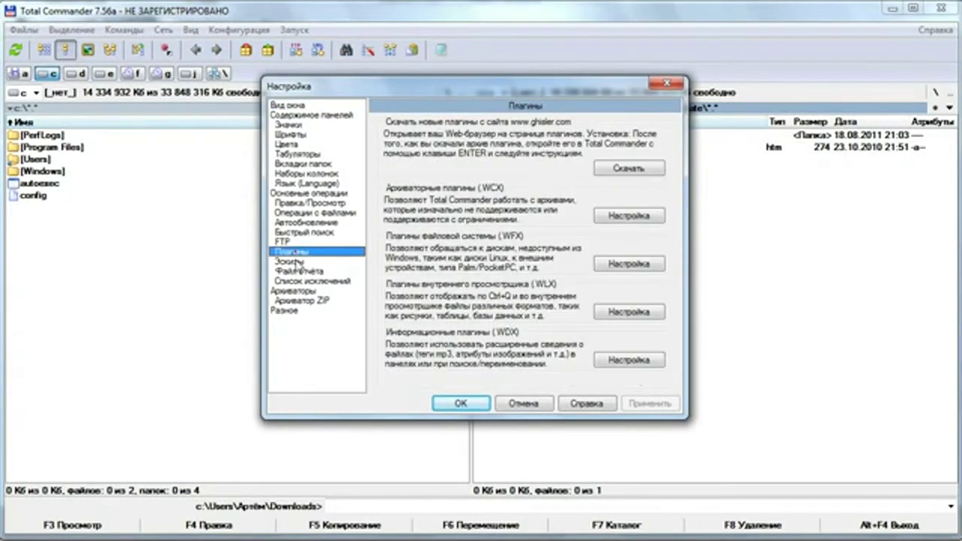
left_click(293, 261)
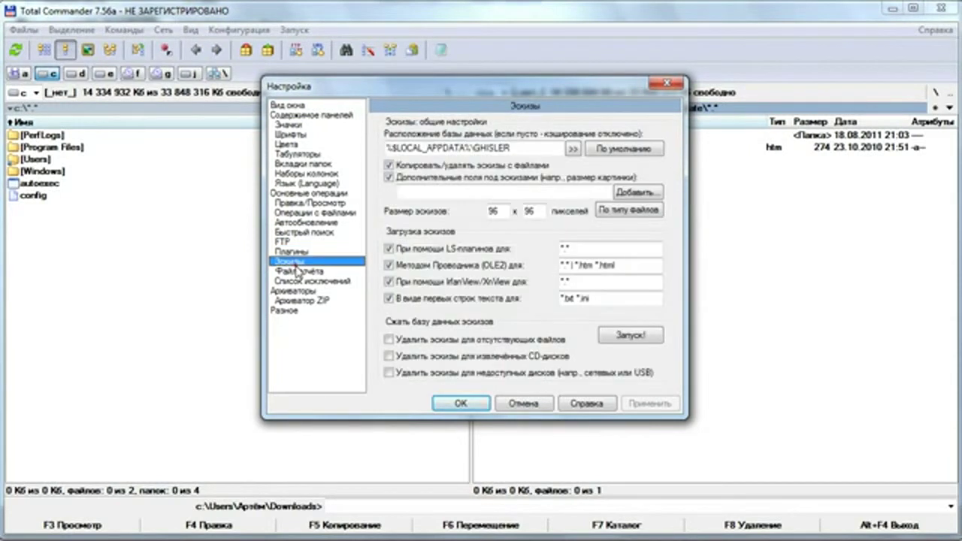
left_click(301, 272)
left_click(304, 281)
left_click(309, 291)
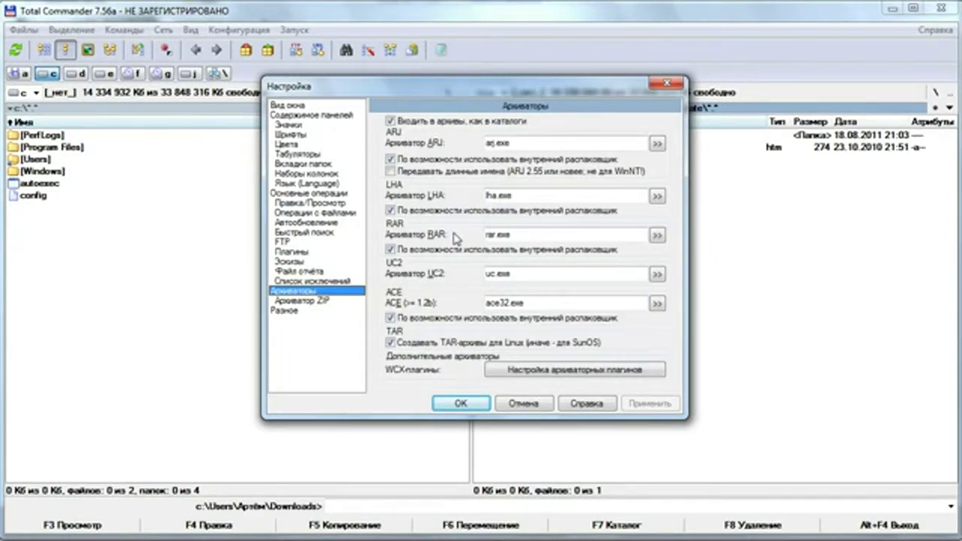
Step: Review the RAR archiver setting, the Архиватор ZIP page and the Разное page, and accept the settings
left_click_drag(503, 86, 383, 133)
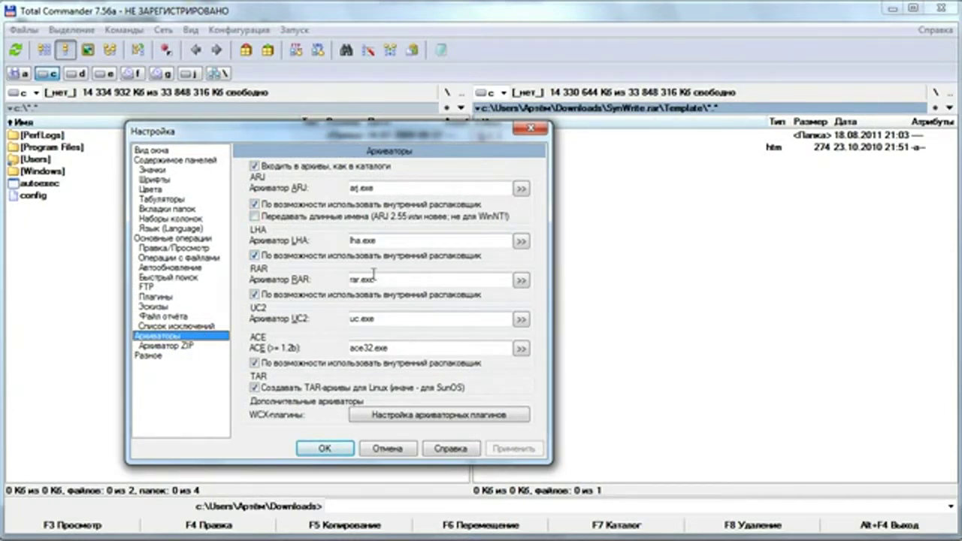
left_click(441, 280)
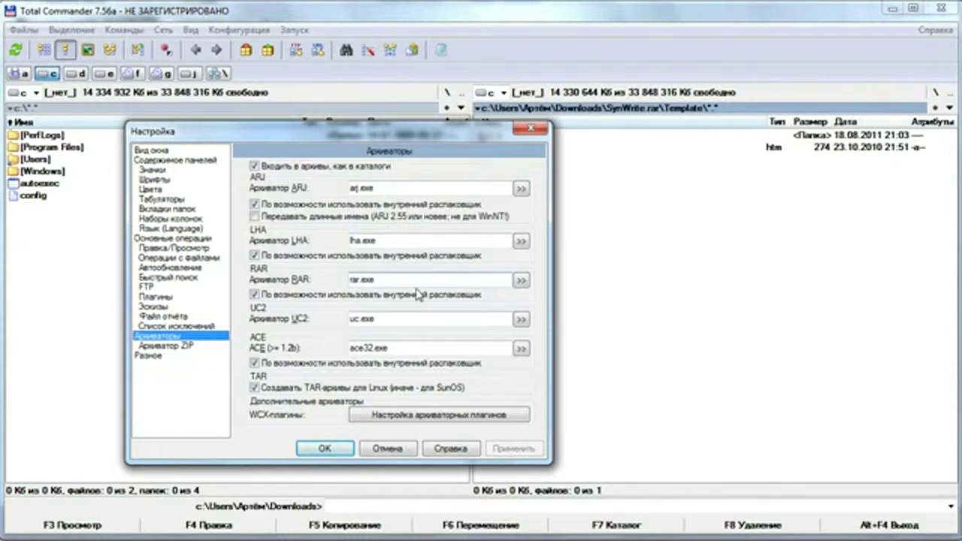
left_click_drag(393, 279, 349, 283)
left_click(188, 349)
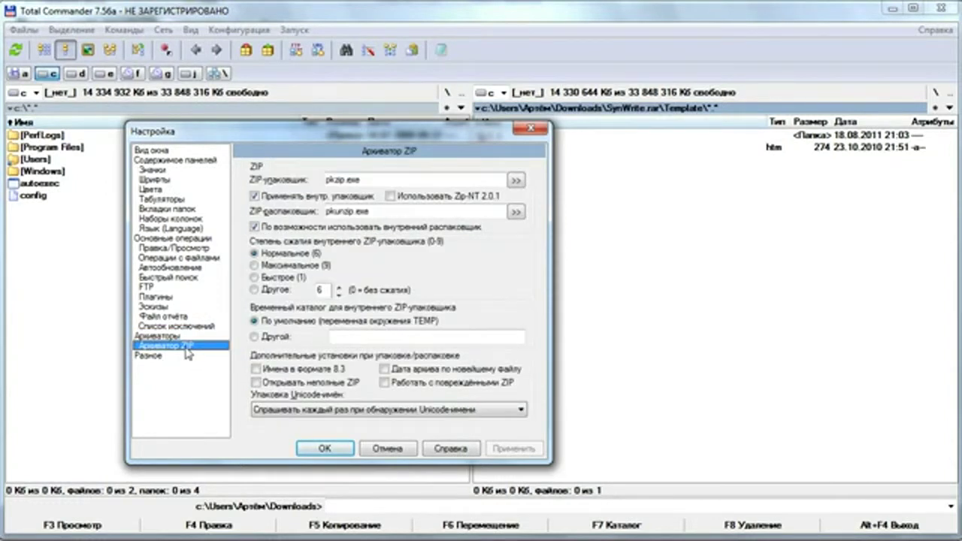
left_click(159, 356)
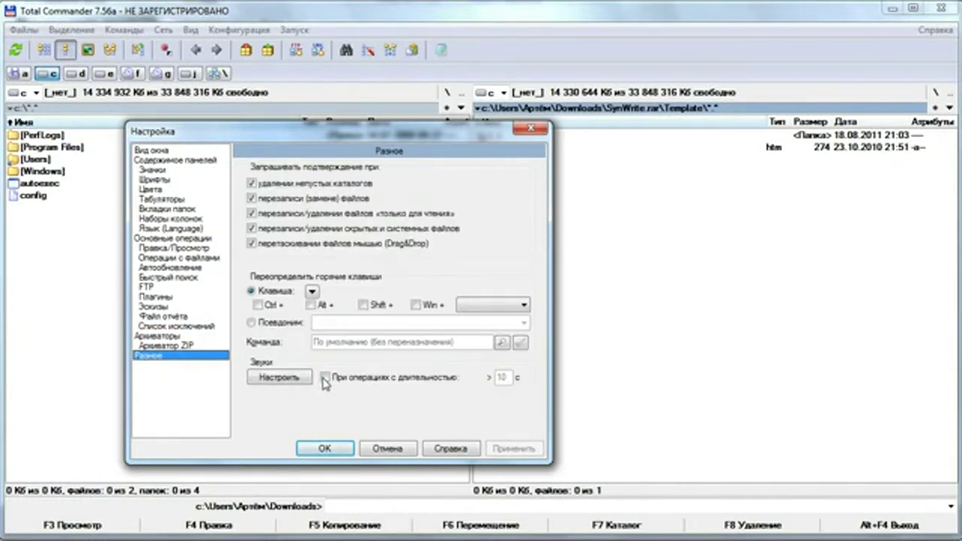
left_click(340, 452)
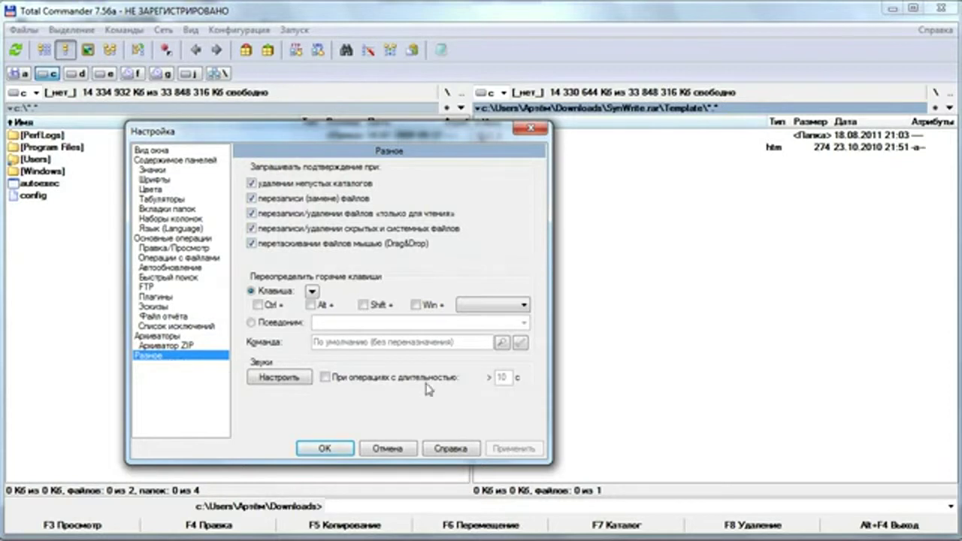
left_click(344, 447)
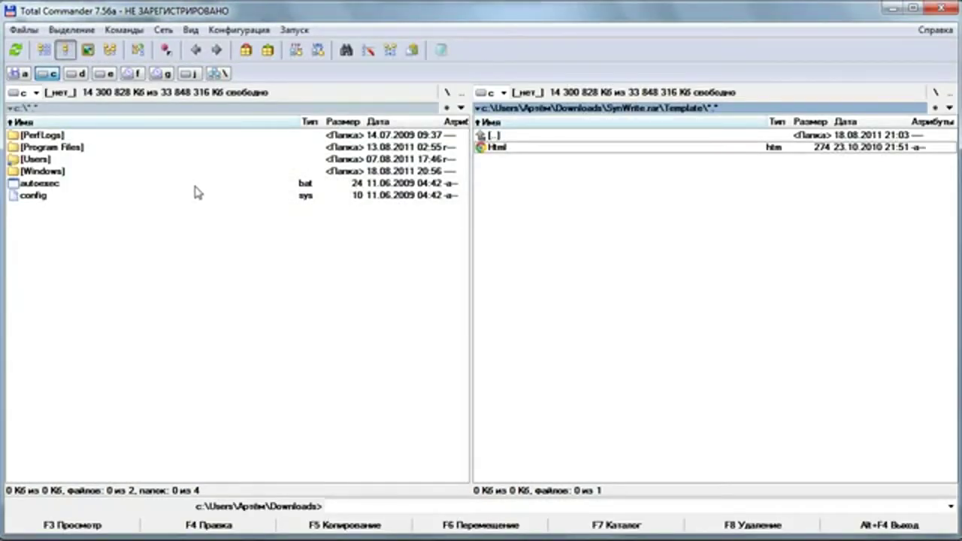
Step: Open the c:\Windows folder, and examine the server, account, password and passive mode options of a new FTP connection without saving it
double_click(64, 172)
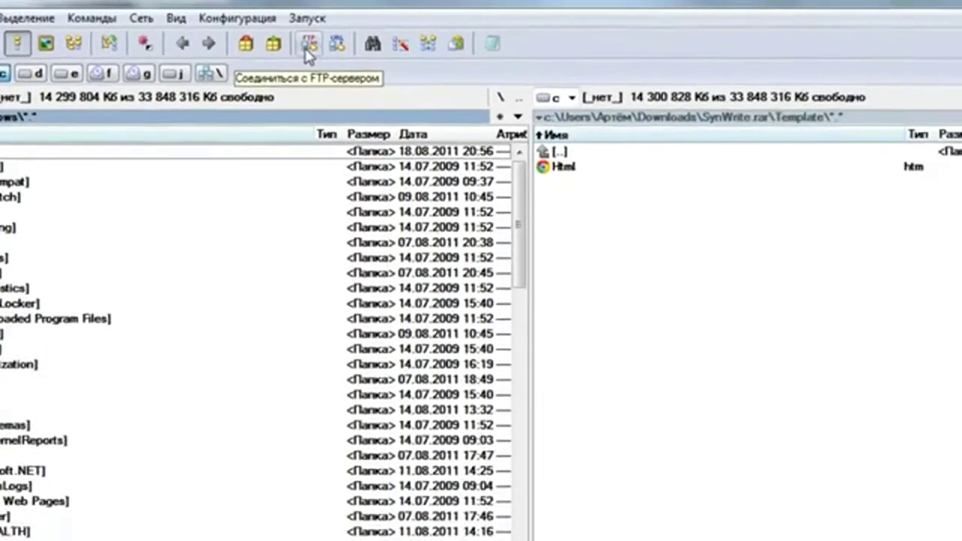
left_click(309, 45)
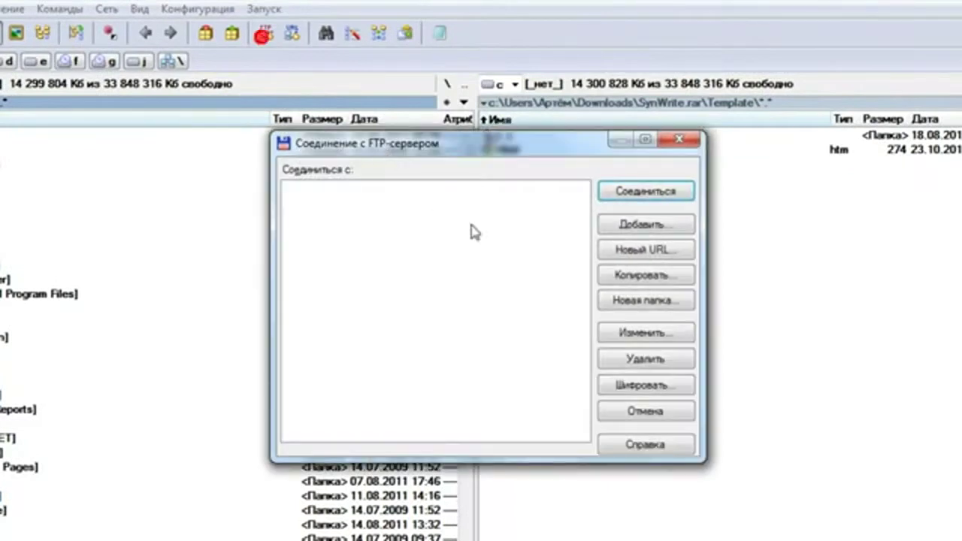
left_click(656, 226)
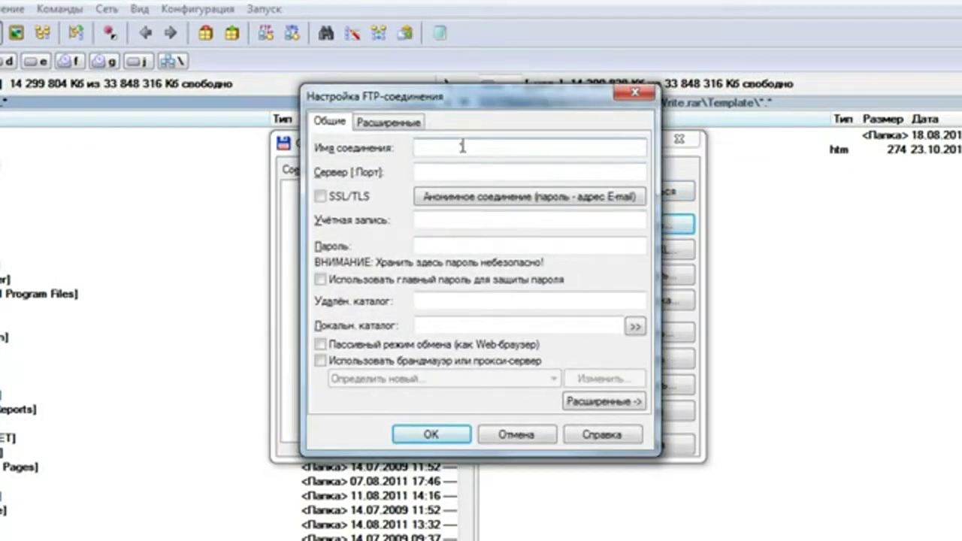
left_click(467, 170)
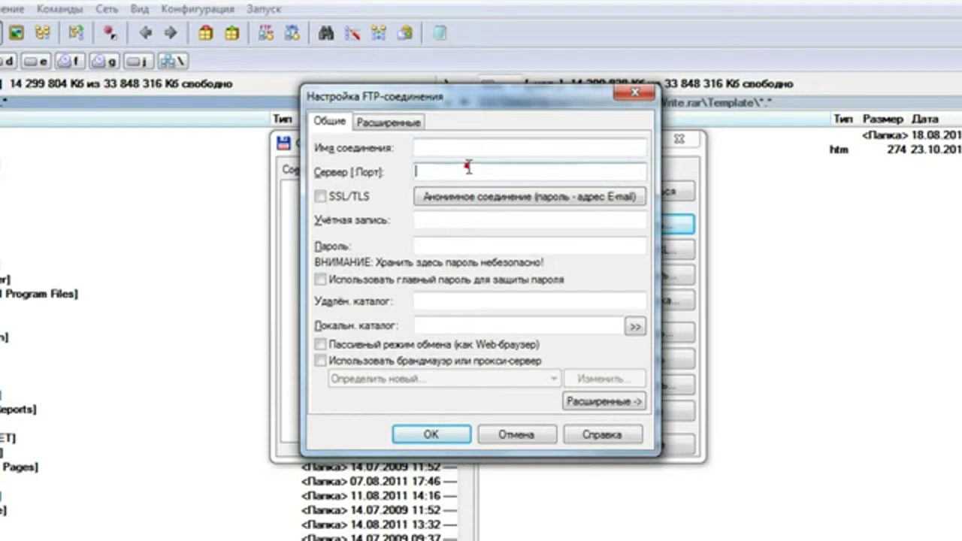
left_click(466, 215)
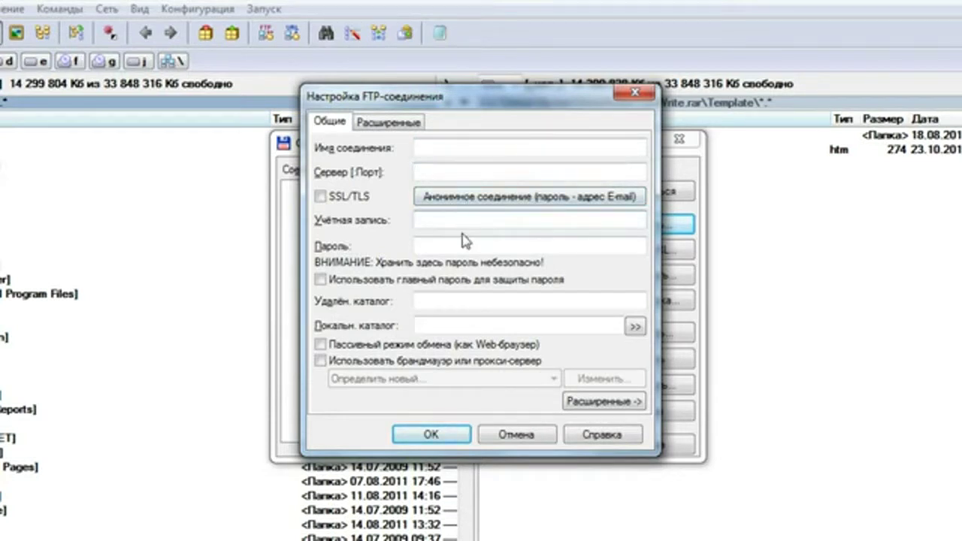
left_click(453, 246)
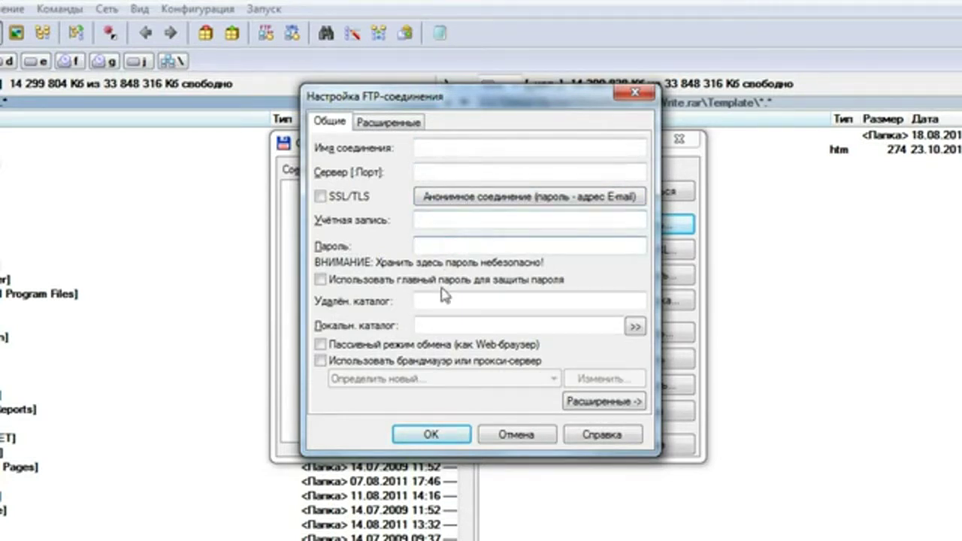
left_click(320, 344)
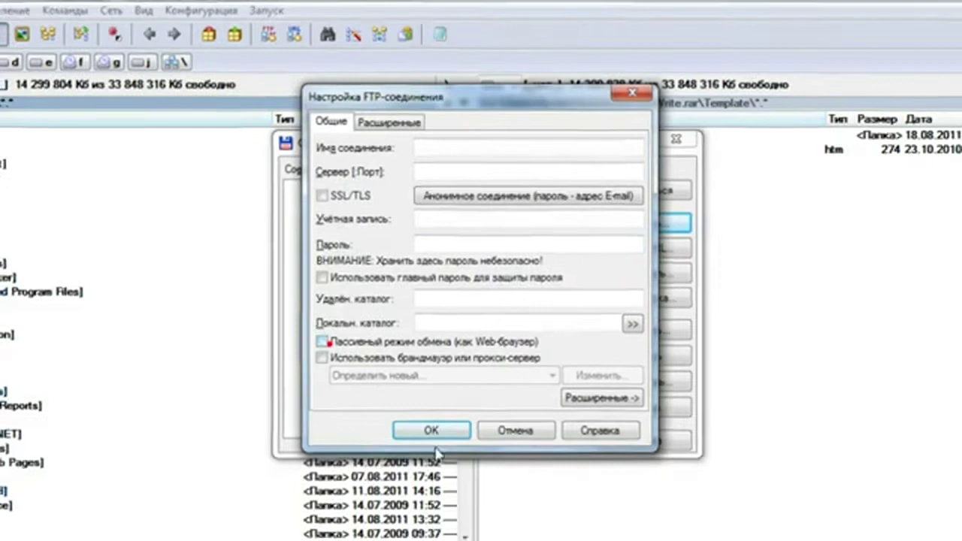
left_click(515, 435)
left_click(640, 139)
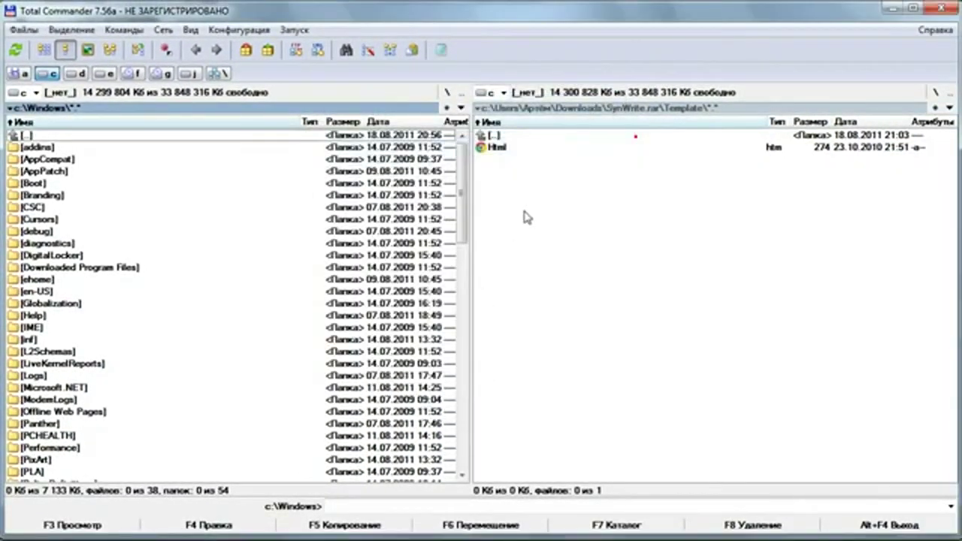
Step: Open the file search for c:\Windows, enable the С текстом option and examine the text search settings
left_click(345, 50)
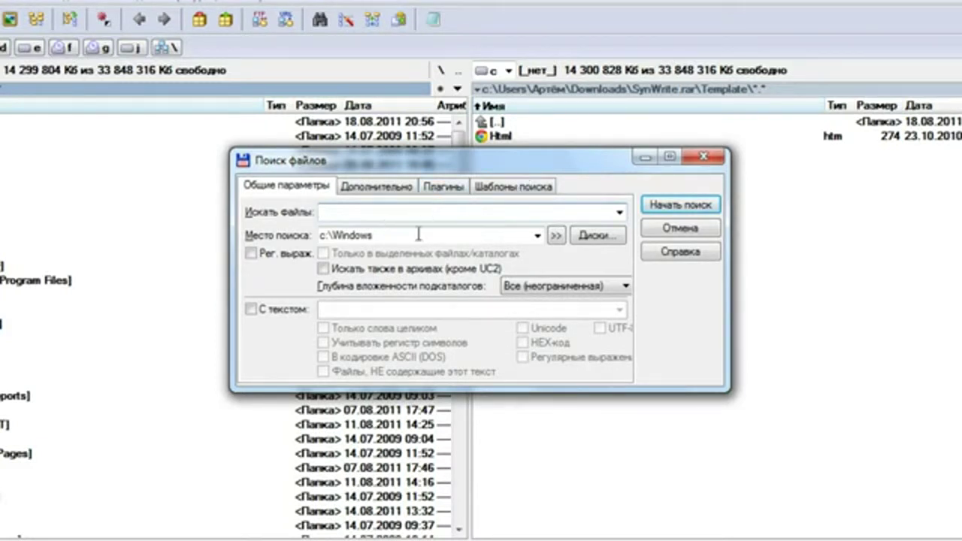
left_click(252, 309)
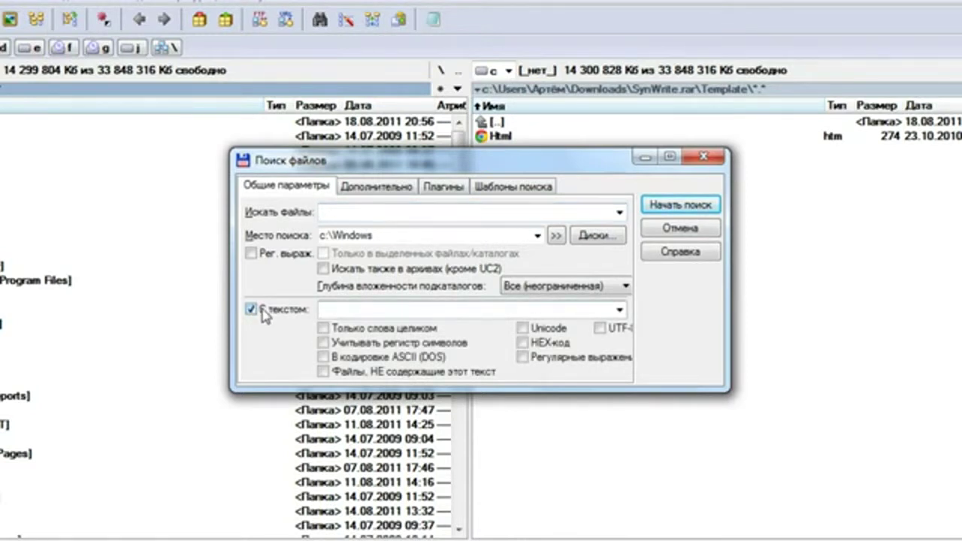
left_click(325, 329)
left_click(325, 330)
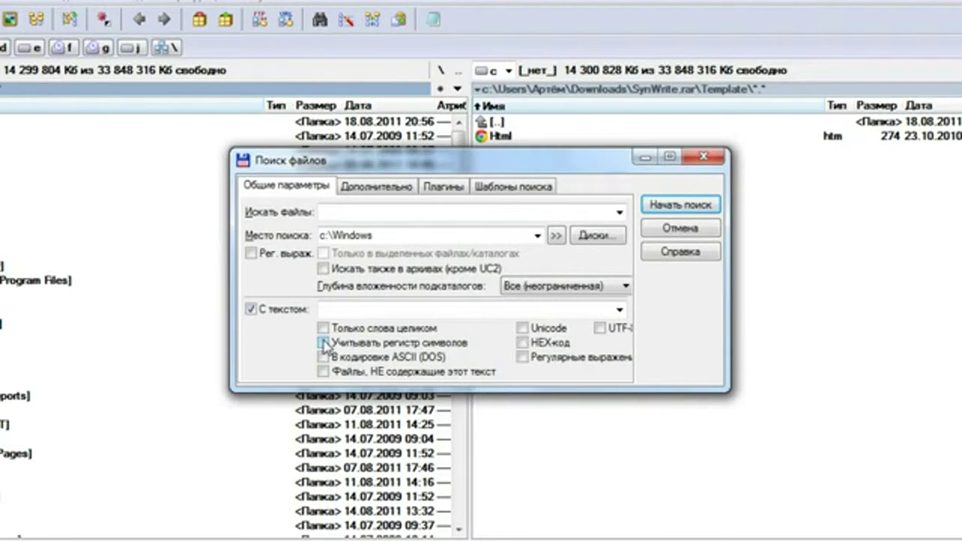
left_click(372, 308)
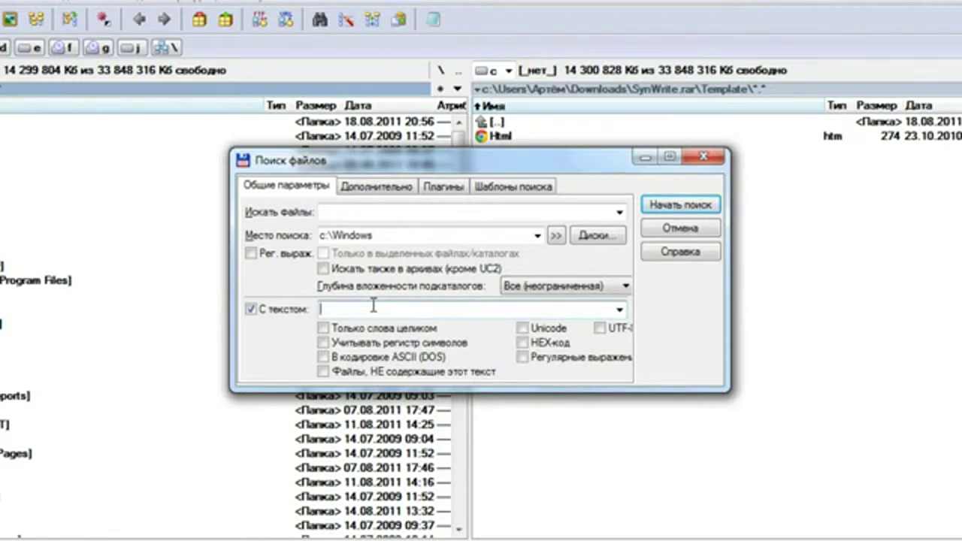
Step: Review the Дополнительно search options and the plugin and property choices for rules on the Плагины page
left_click(388, 194)
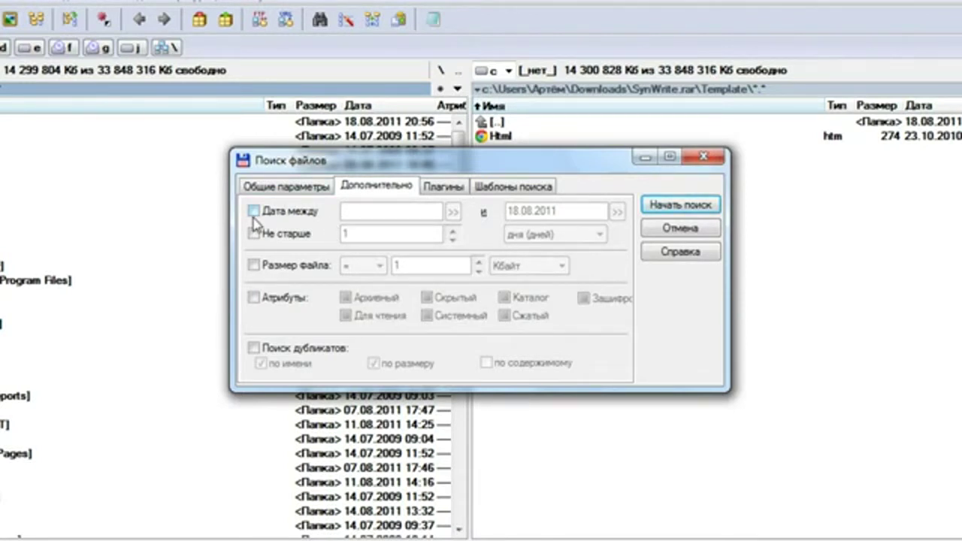
left_click(446, 188)
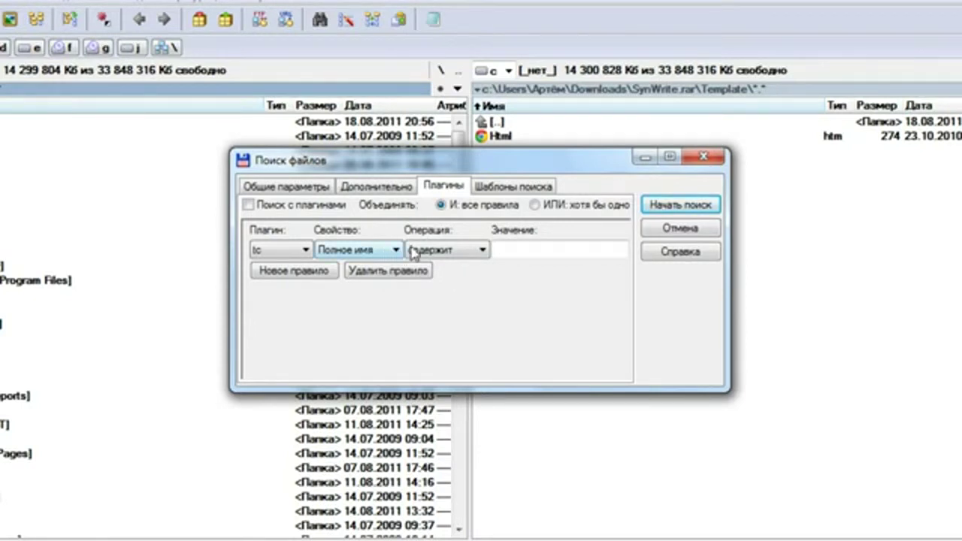
left_click(305, 252)
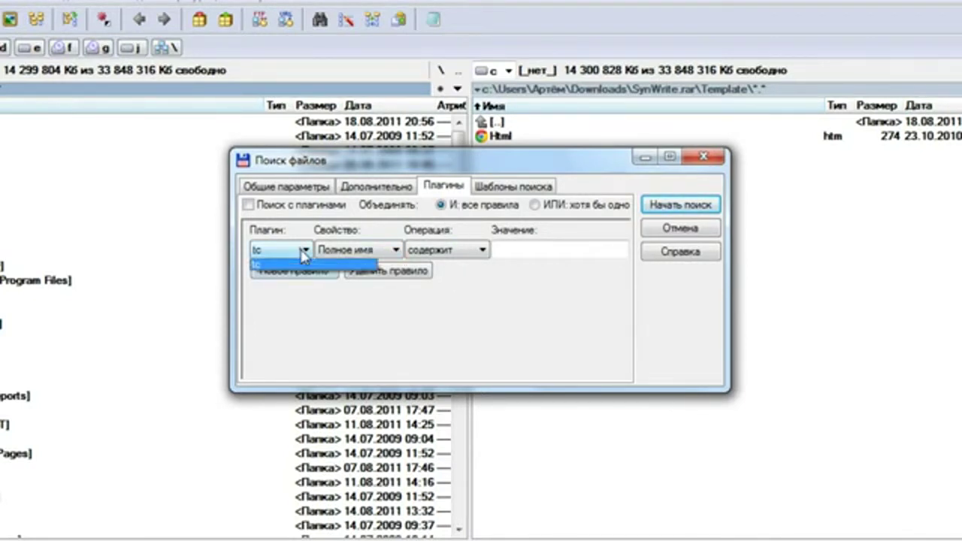
left_click(439, 305)
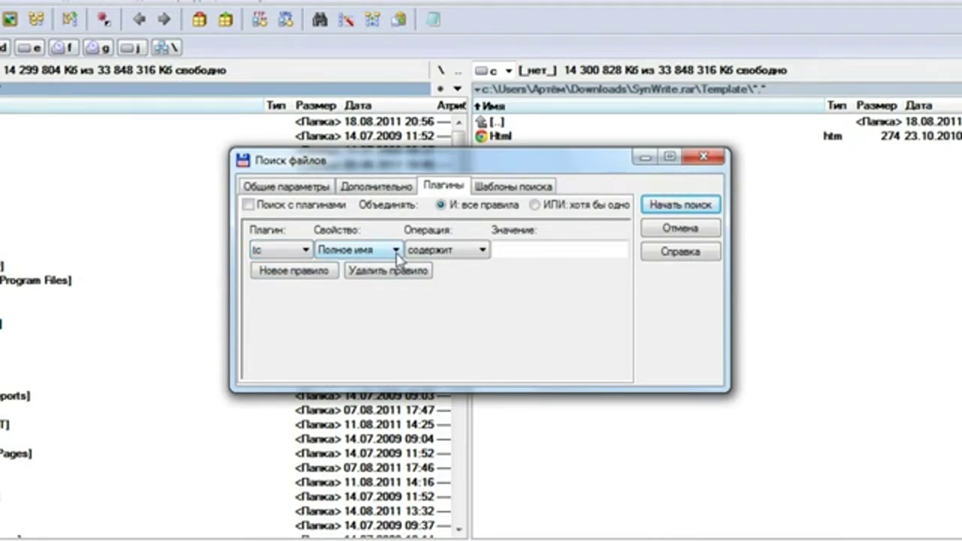
left_click(395, 251)
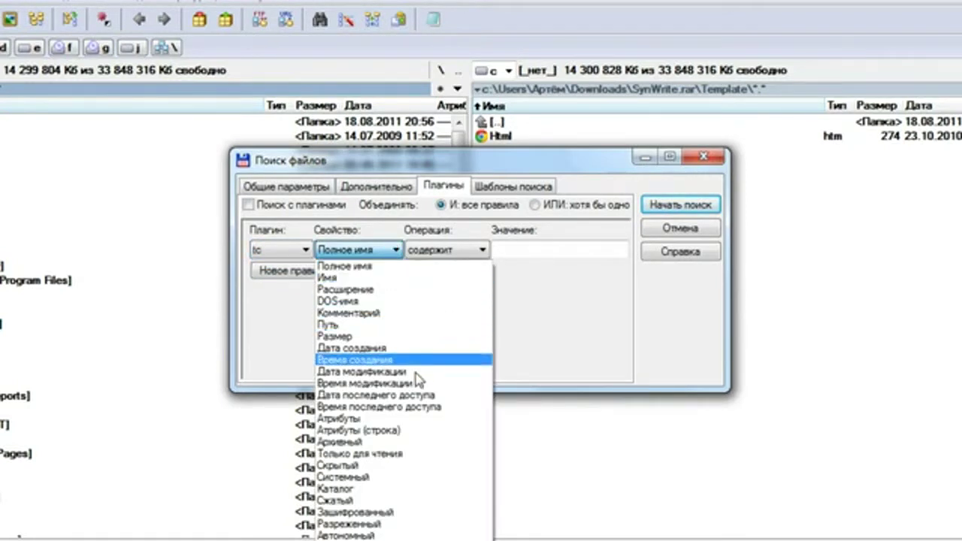
left_click(552, 287)
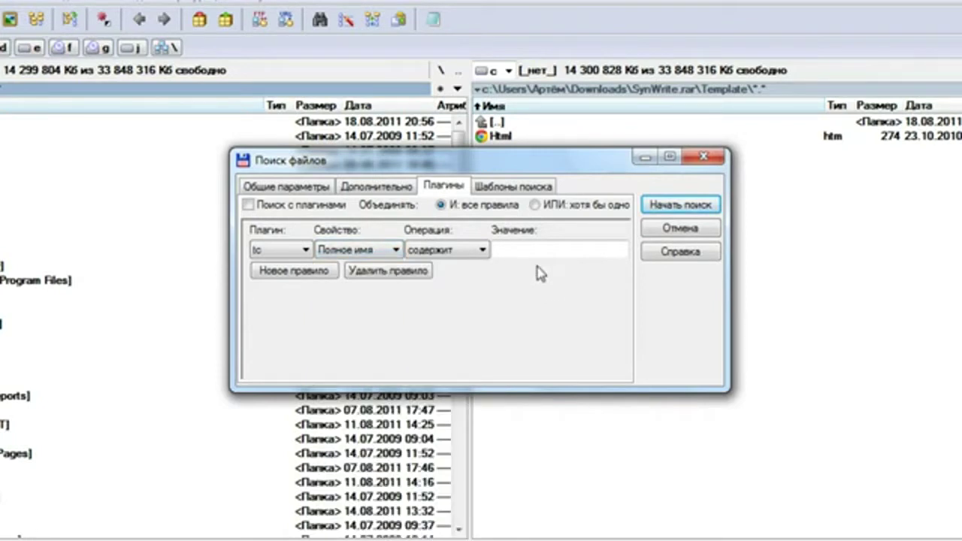
Step: Review the Шаблоны поиска page and close the file search without running it
left_click(508, 187)
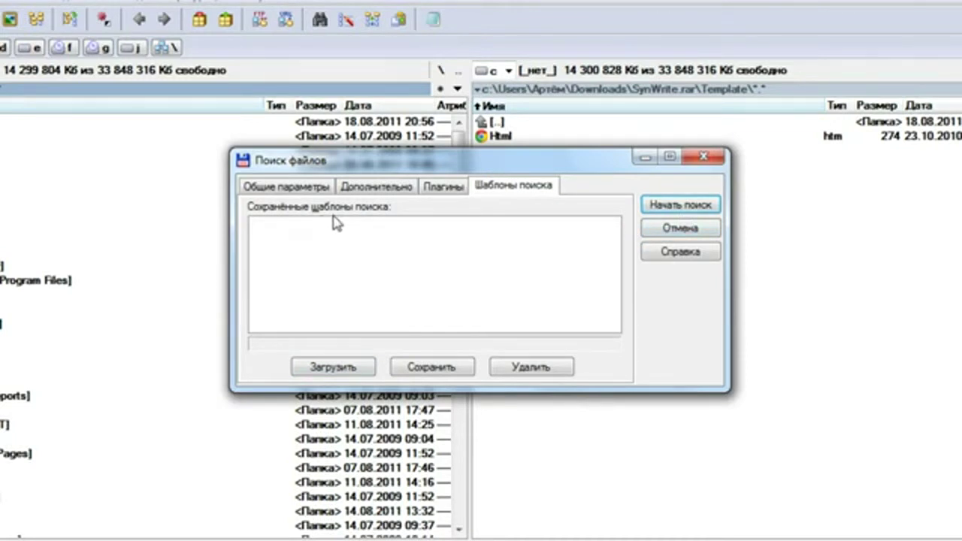
left_click(319, 188)
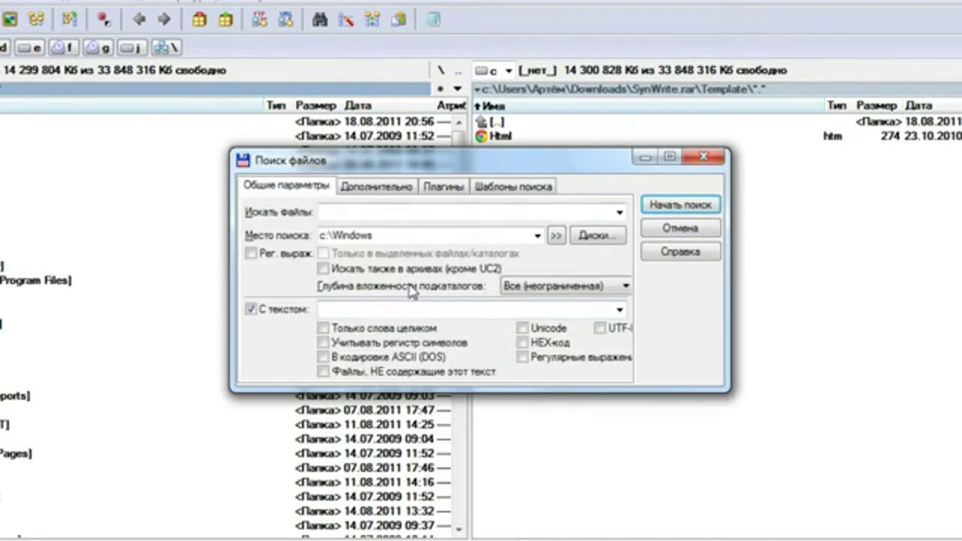
left_click(519, 188)
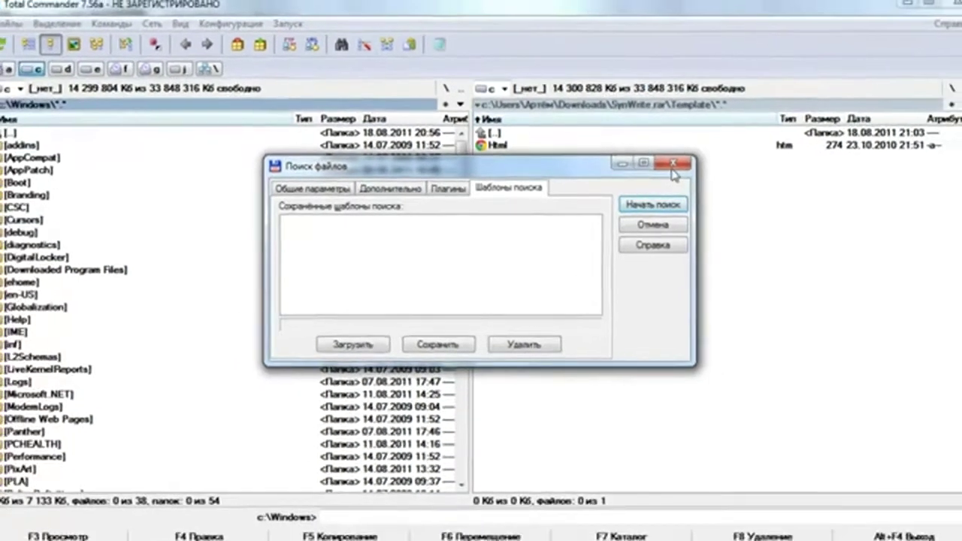
key("Escape")
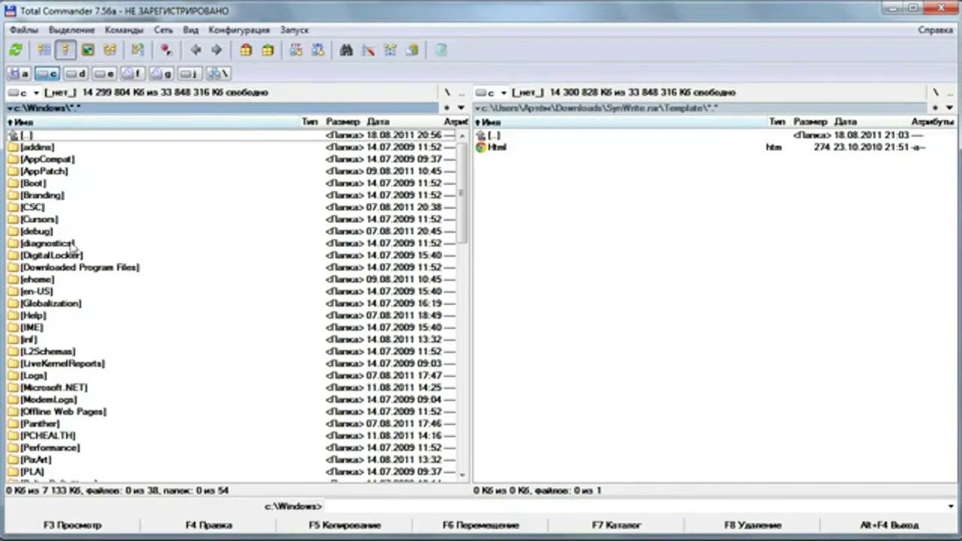
Step: Look inside the c:\Windows\Cursors folder and return that file panel to the root of drive c
left_click(501, 154)
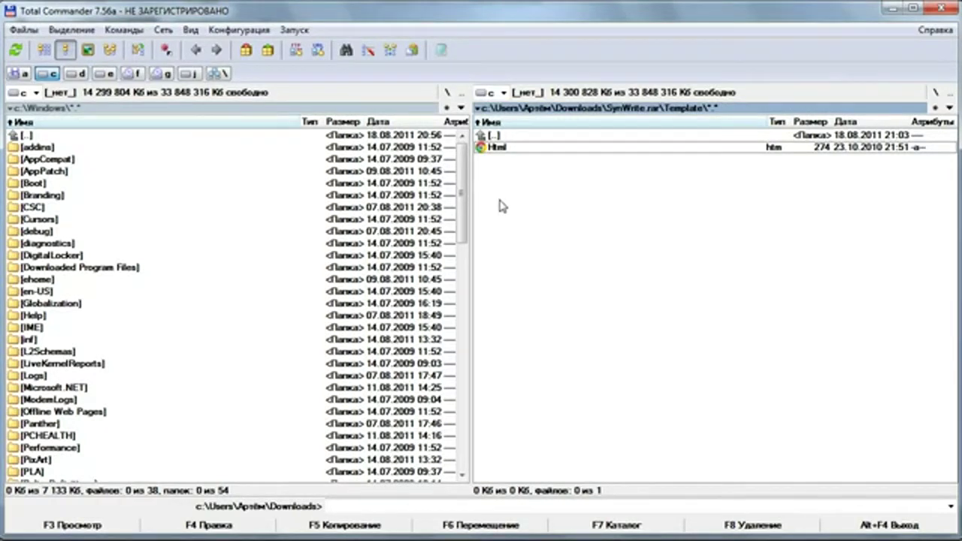
double_click(98, 219)
left_click(72, 208)
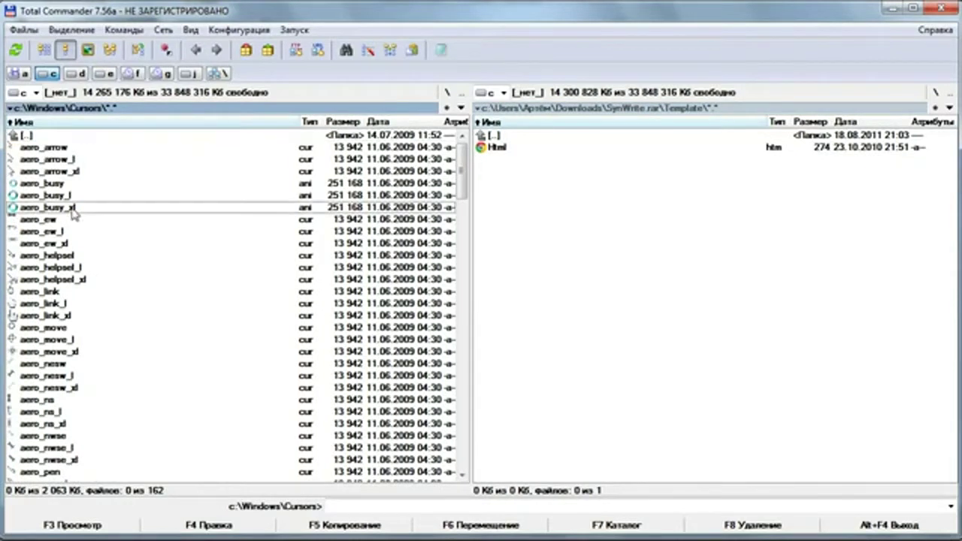
key("BackSpace")
key("BackSpace")
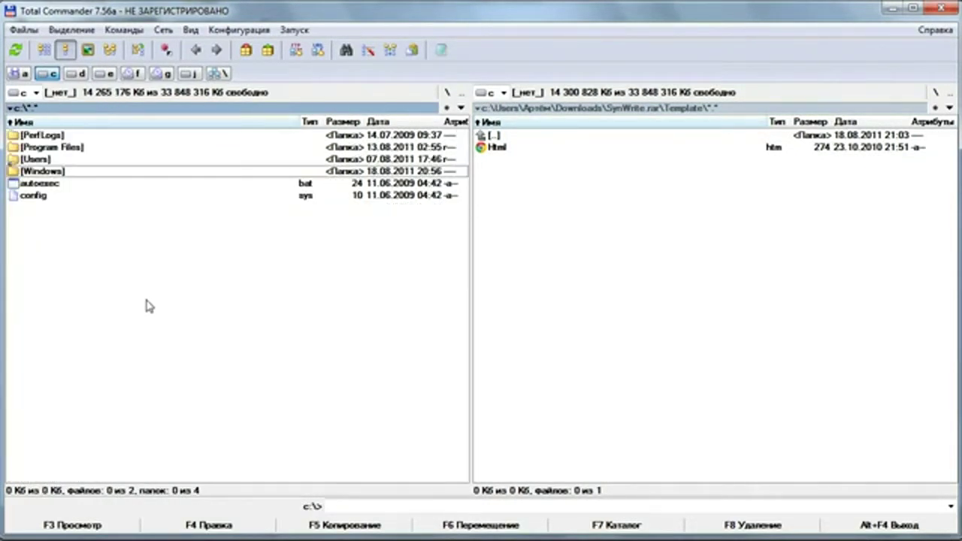
Step: Switch the other file panel to drive d, look inside PCShareManagerUpload and return to the drive's root
left_click(503, 93)
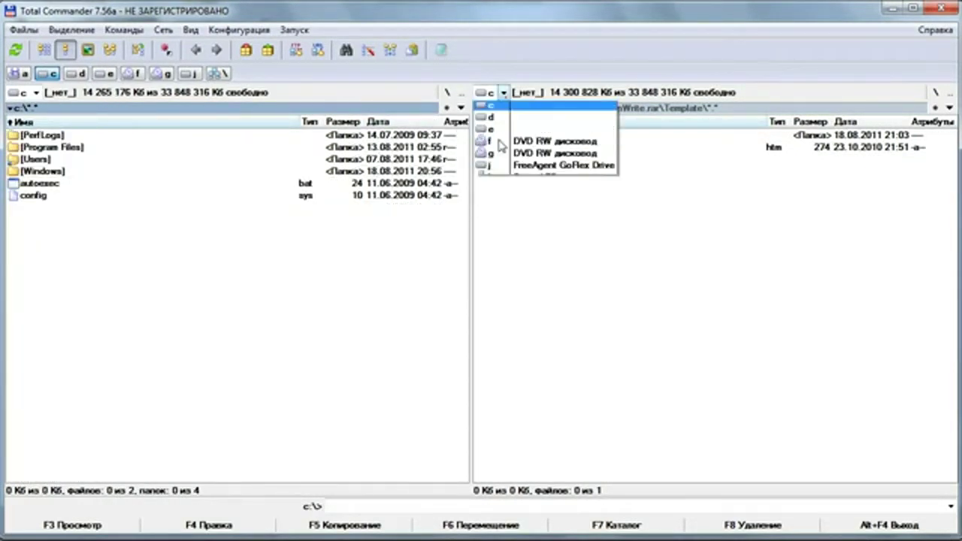
left_click(496, 133)
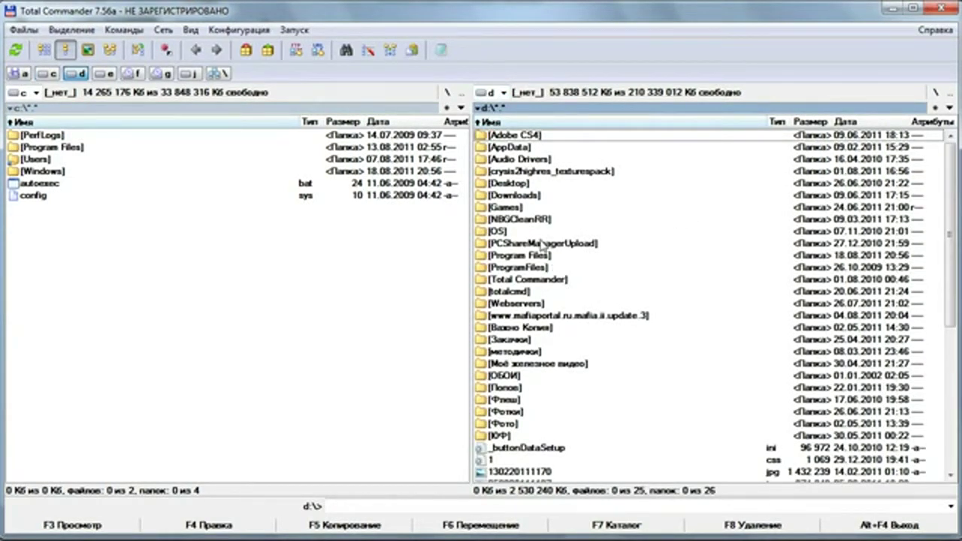
double_click(518, 243)
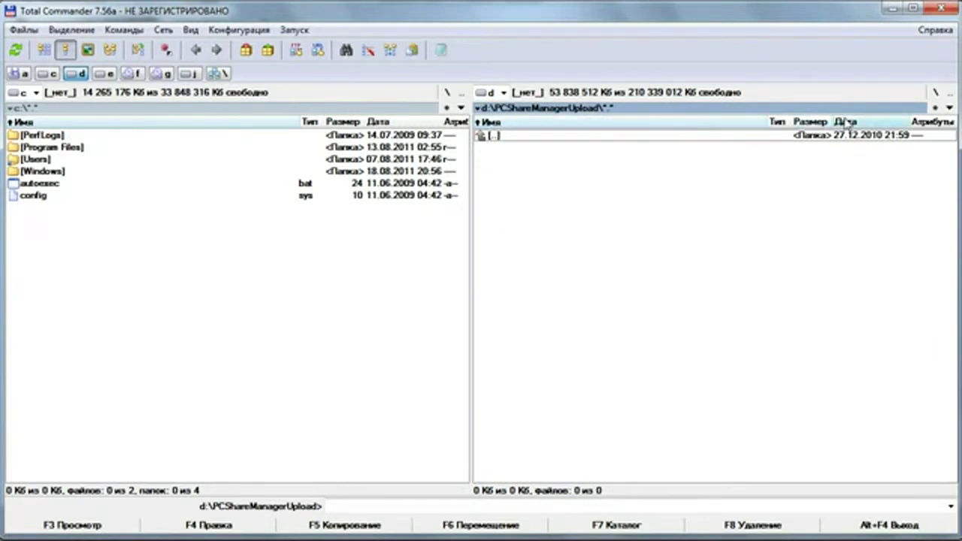
key("BackSpace")
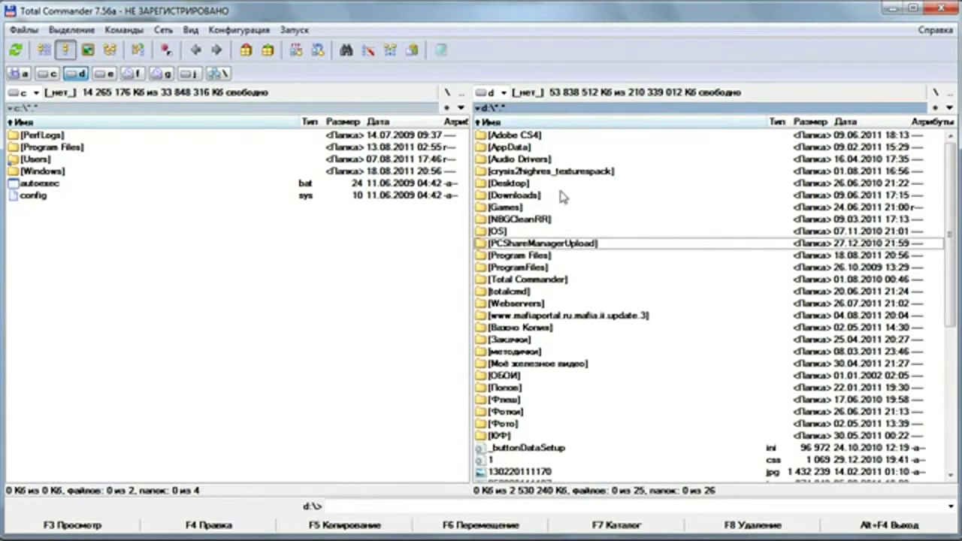
Step: Look inside the Музыка folder in d:\Downloads, and open the Программы folder beside it
double_click(535, 196)
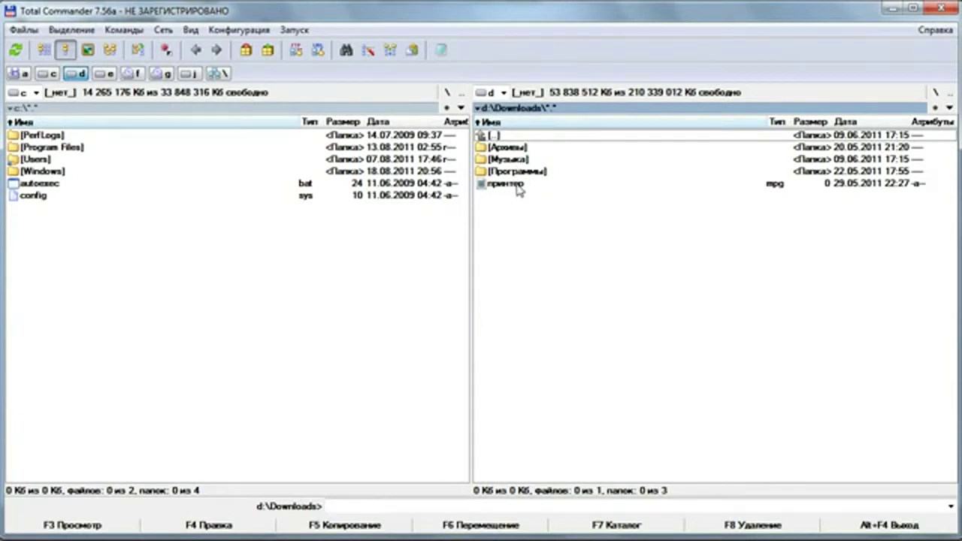
double_click(515, 161)
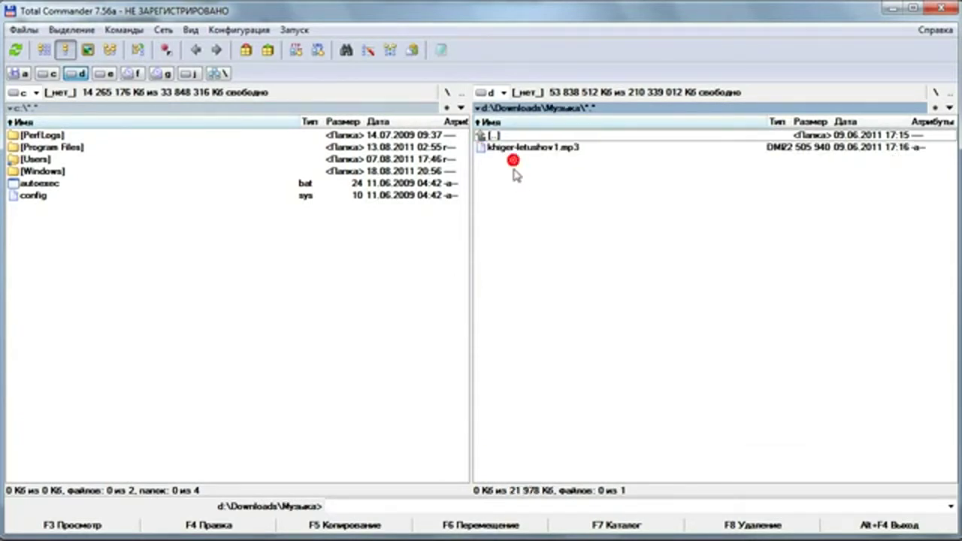
key("BackSpace")
double_click(543, 173)
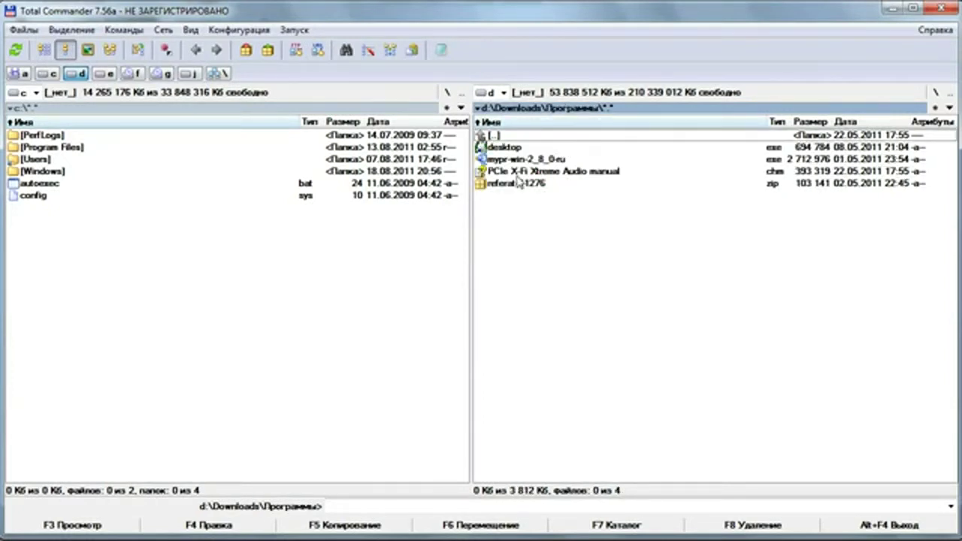
Step: Try selecting desktop.exe and mypr-win-2_8_0-ru.exe as a range, and clear the selection
left_click(517, 150)
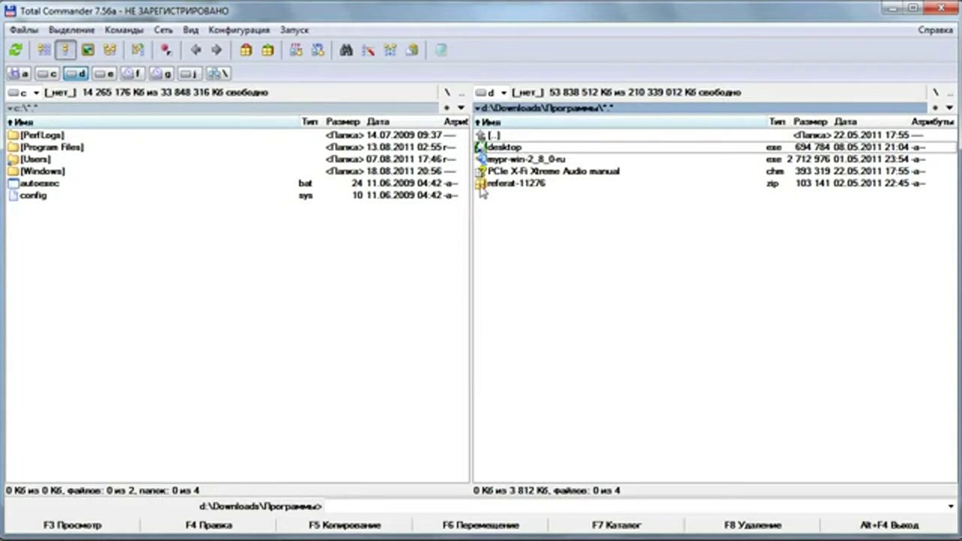
left_click(530, 161)
key("Up")
key("alt")
left_click(530, 159)
left_click(515, 148)
left_click(526, 161, "shift")
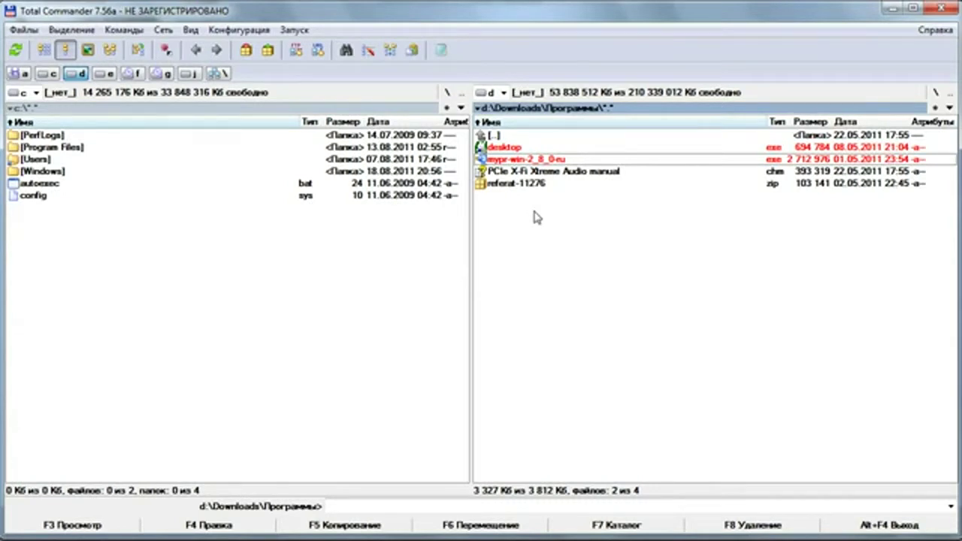
left_click(519, 151, "ctrl")
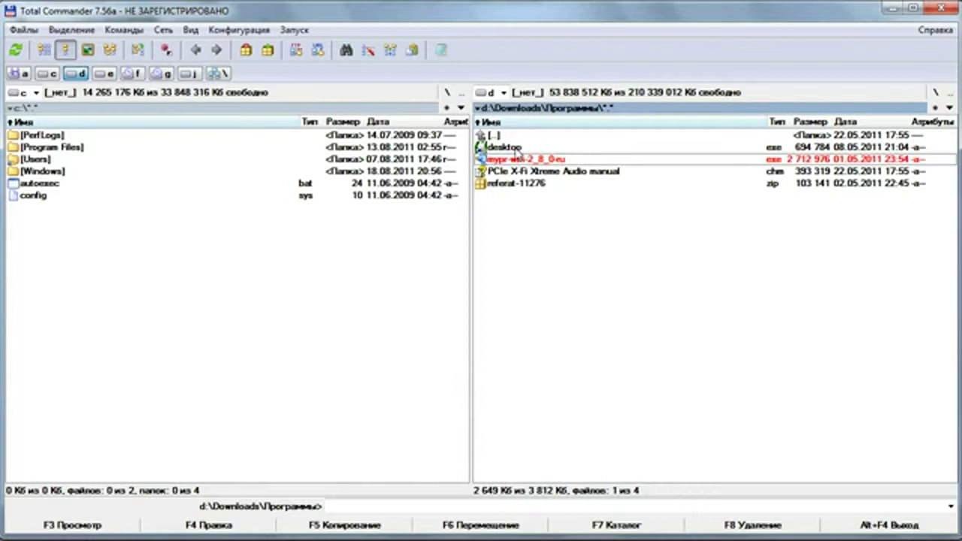
left_click(516, 149)
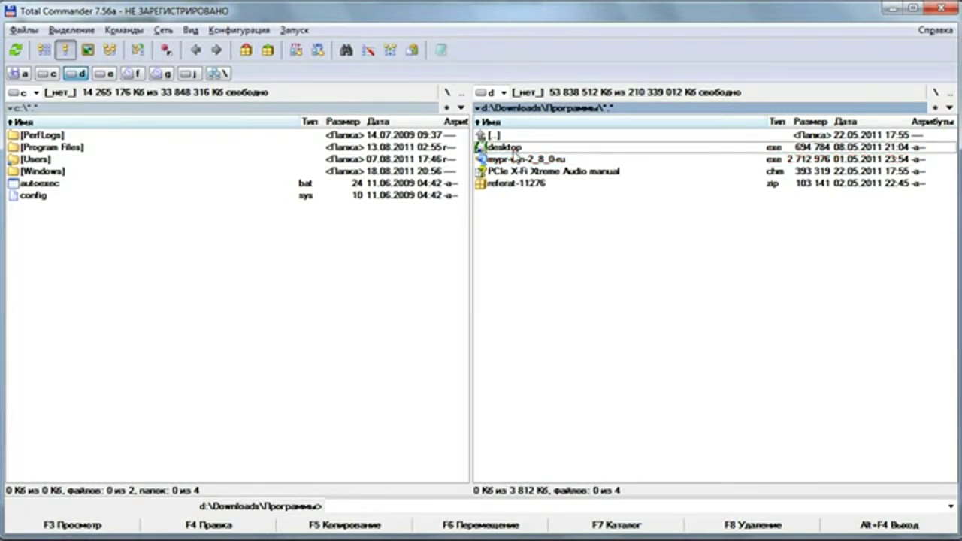
Step: Select desktop.exe and mypr-win-2_8_0-ru.exe together and open them in the Групповое переименование tool
left_click(511, 150, "ctrl")
left_click(519, 159, "ctrl")
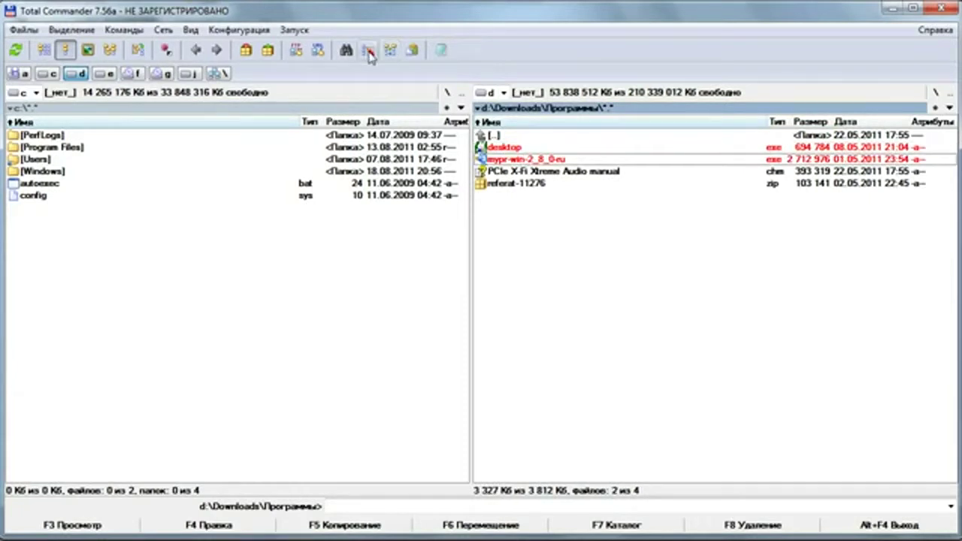
left_click(368, 50)
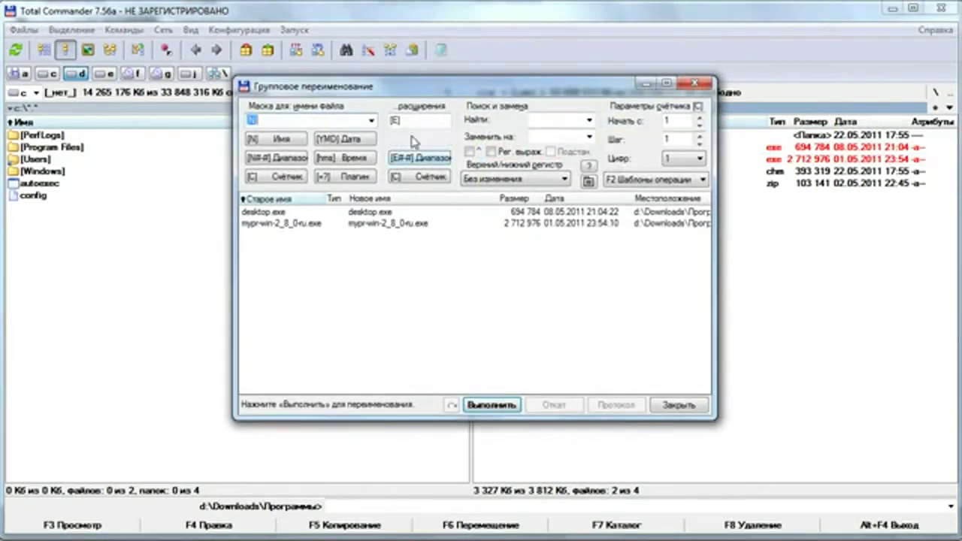
left_click_drag(400, 95, 421, 167)
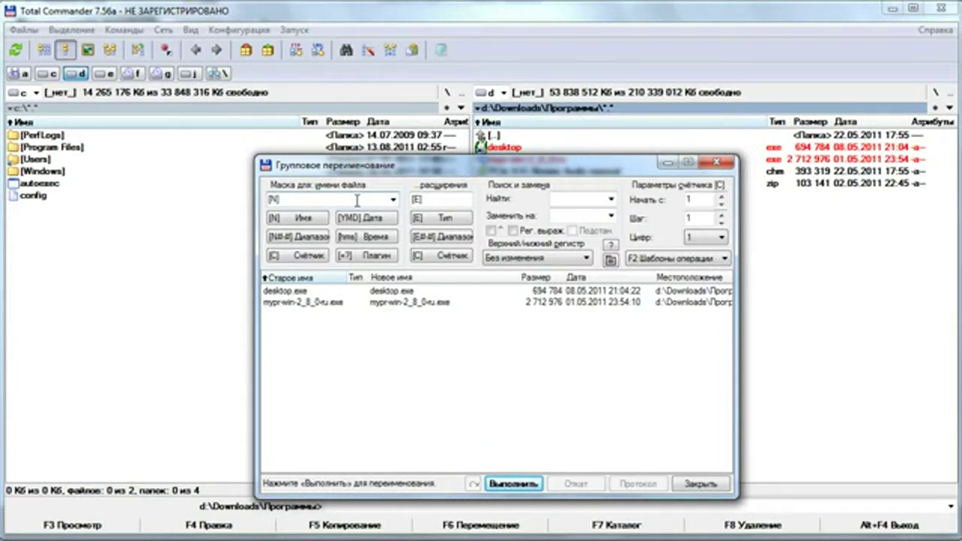
Step: Set the file name mask to [N][C] so that a counter follows each original name
double_click(275, 199)
type("[C]")
left_click(281, 220)
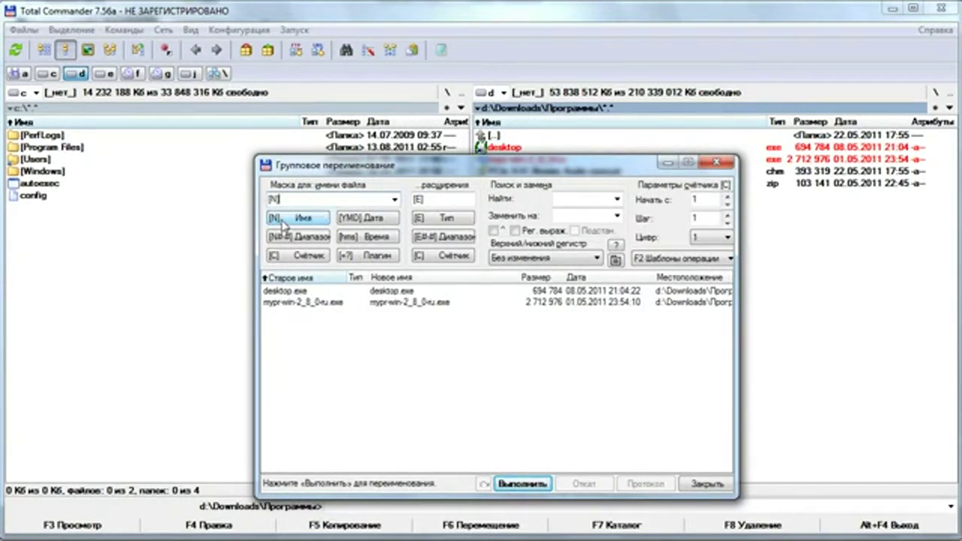
left_click(320, 257)
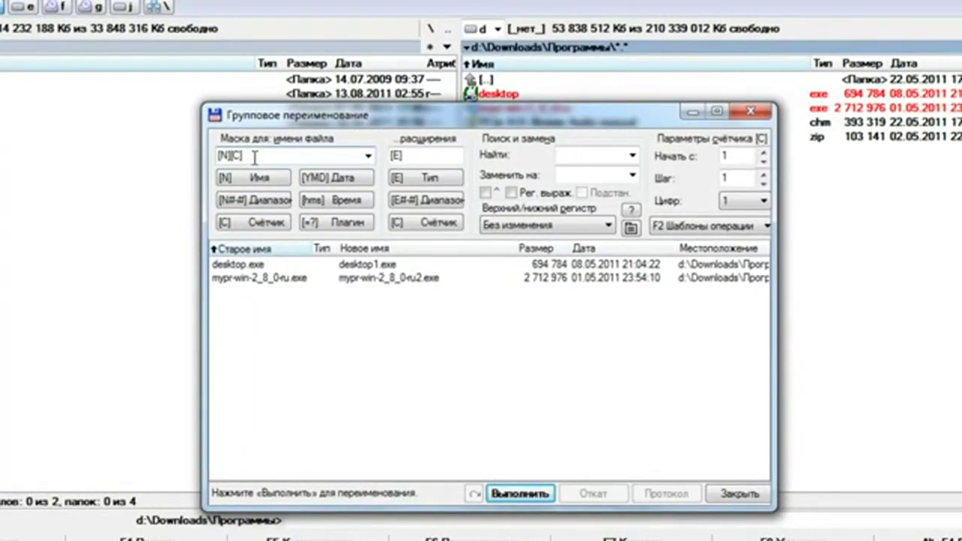
key("Left")
key("Left")
key("Left")
Step: Check the new names in the preview, reduce the file name mask to [C], and close the tool without renaming
left_click(368, 269)
left_click(373, 278)
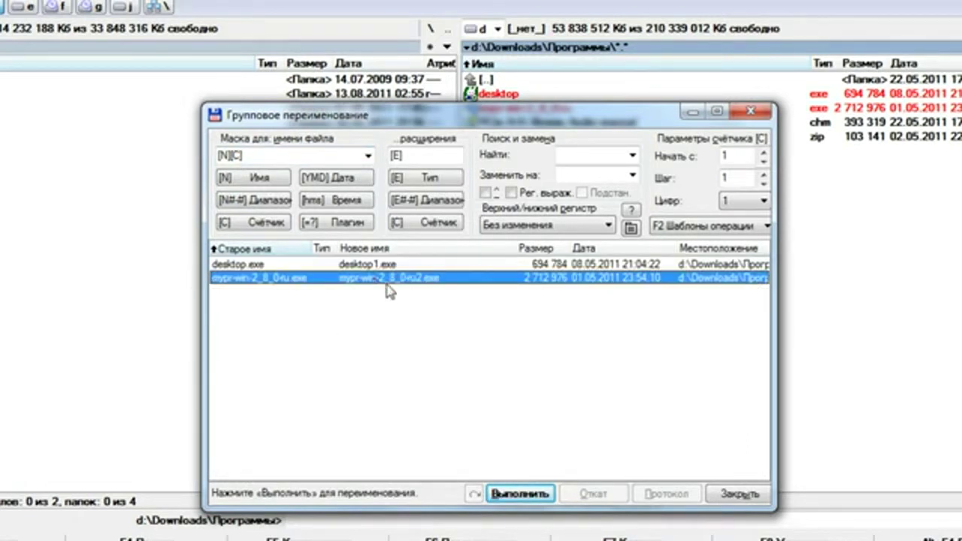
left_click(378, 264)
left_click(417, 280)
left_click(251, 157)
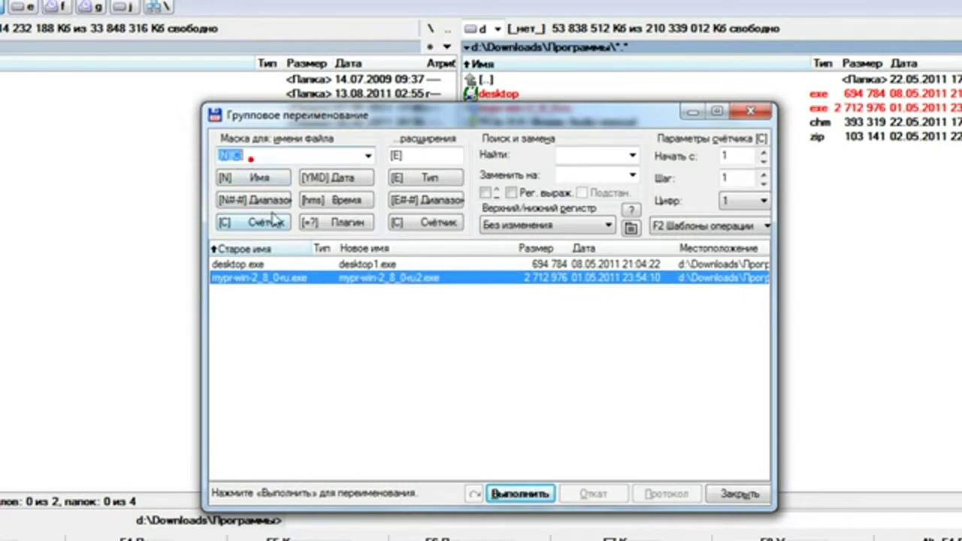
left_click(277, 157)
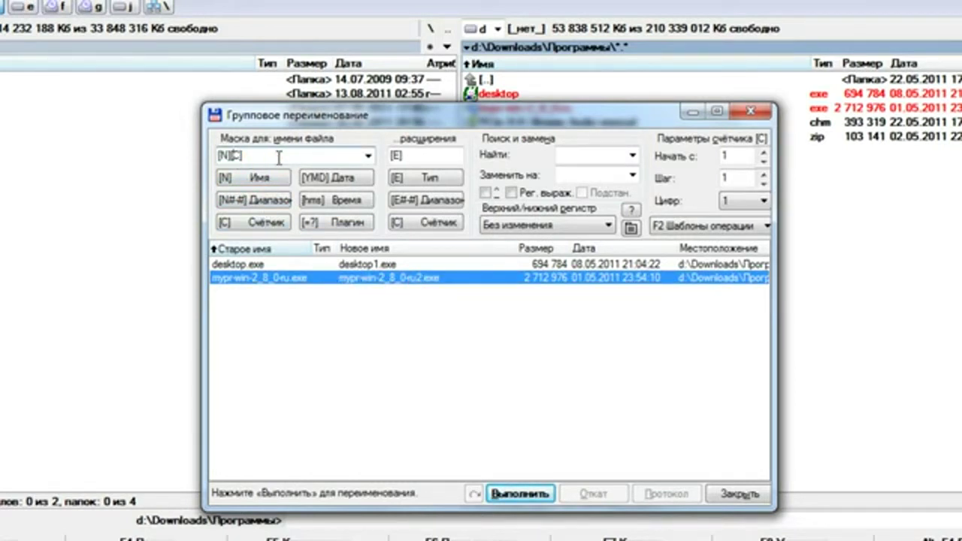
key("BackSpace")
key("BackSpace")
key("BackSpace")
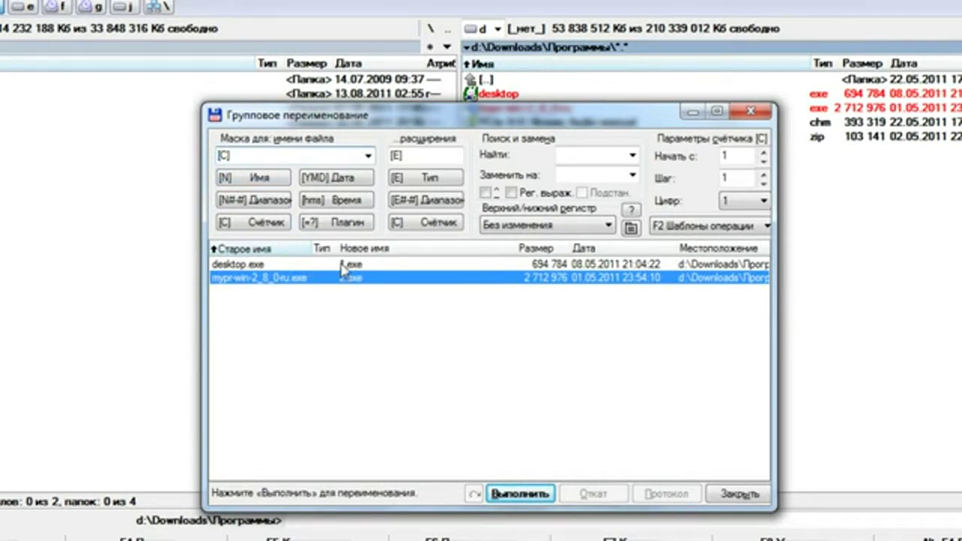
left_click(753, 494)
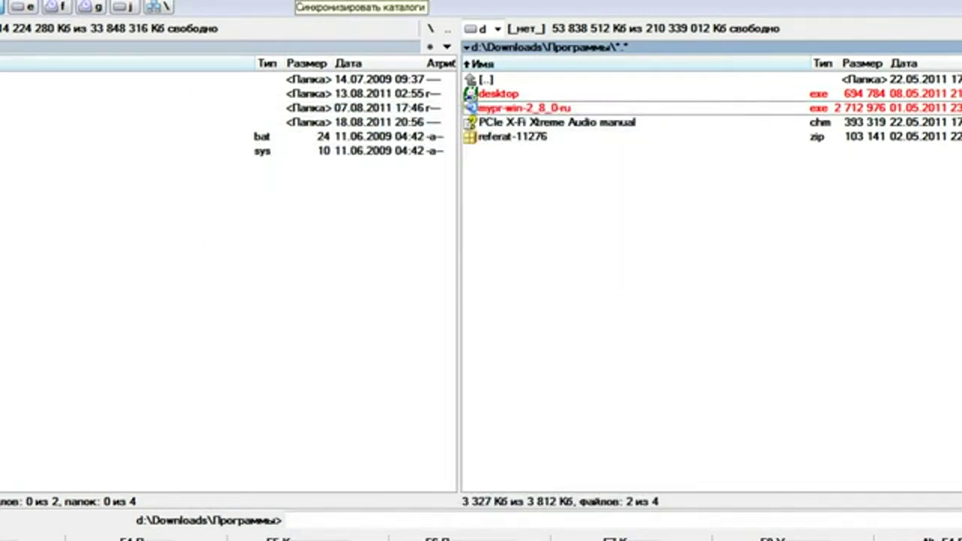
Step: Open the Синхронизация каталогов tool for c:\ and d:\Downloads\Программы, and place its window so both file lists can be seen
left_click(299, 2)
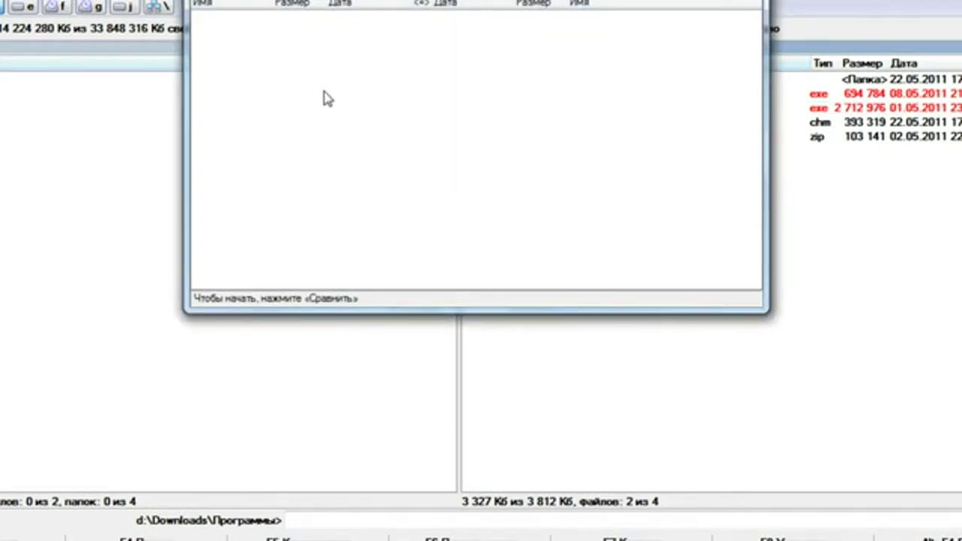
left_click_drag(326, 0, 329, 102)
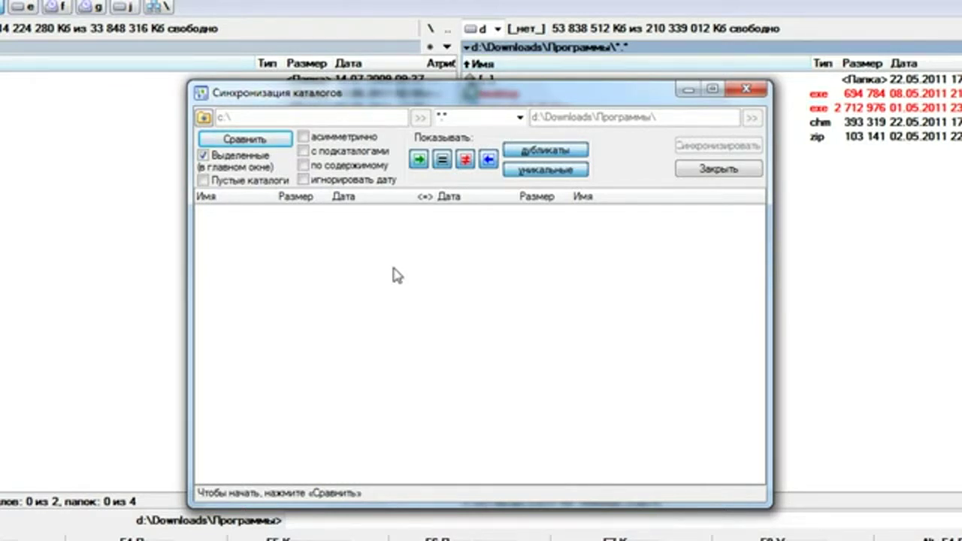
left_click_drag(447, 93, 315, 125)
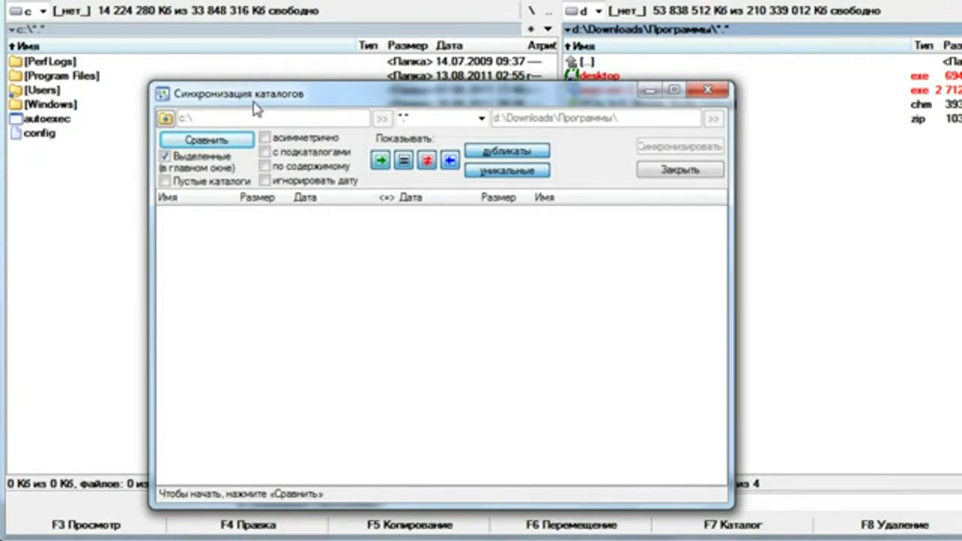
left_click_drag(406, 98, 506, 82)
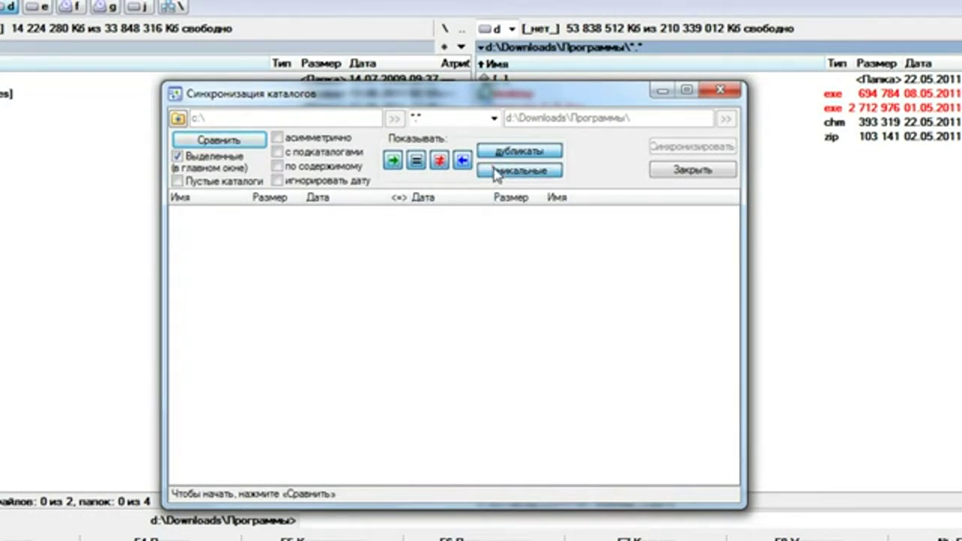
Step: Exclude duplicates from the display, compare the two directories, and close the tool without synchronizing
left_click(440, 161)
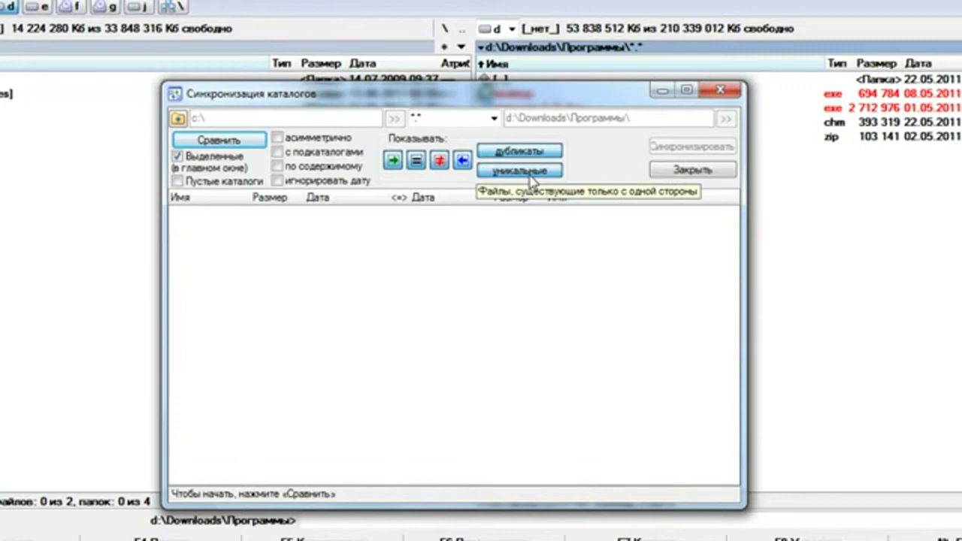
left_click(525, 149)
left_click(532, 171)
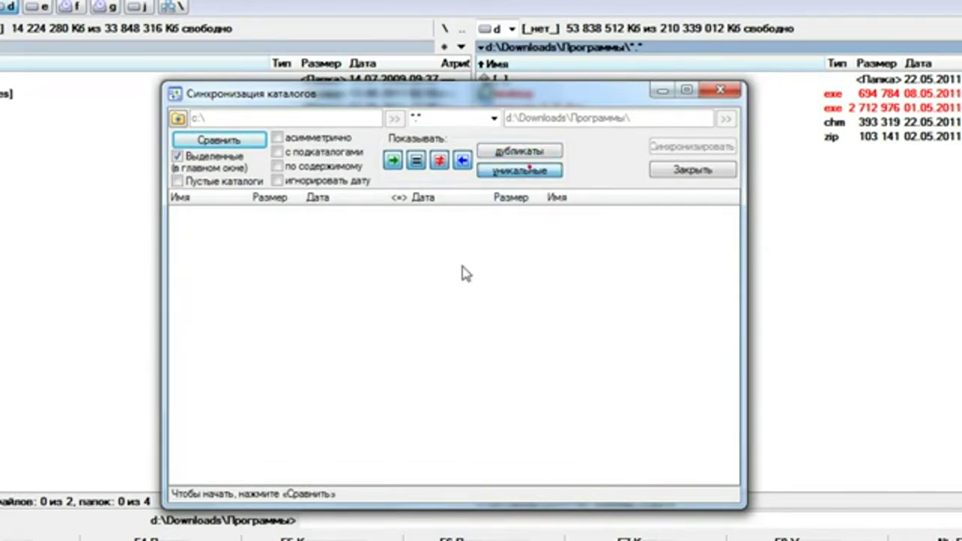
left_click(242, 143)
left_click_drag(466, 105, 400, 169)
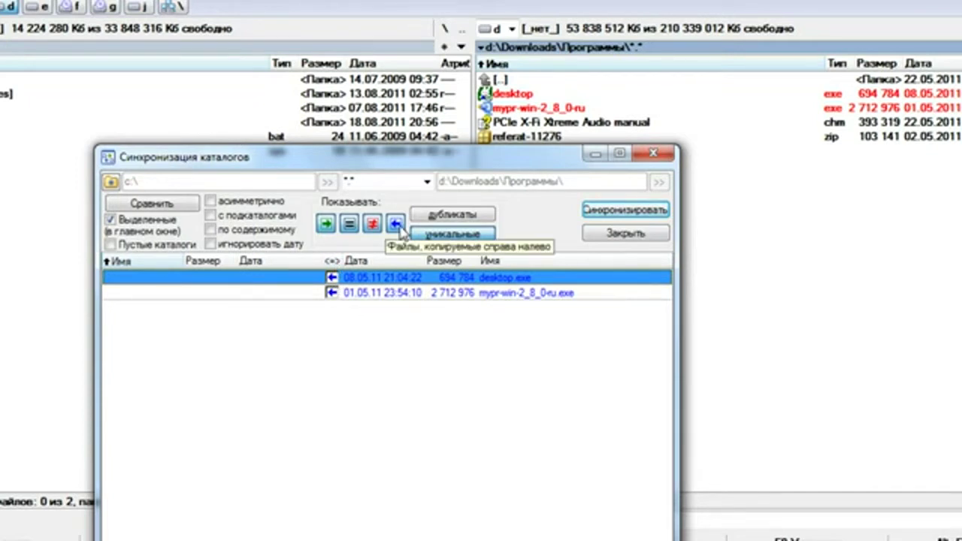
left_click(653, 153)
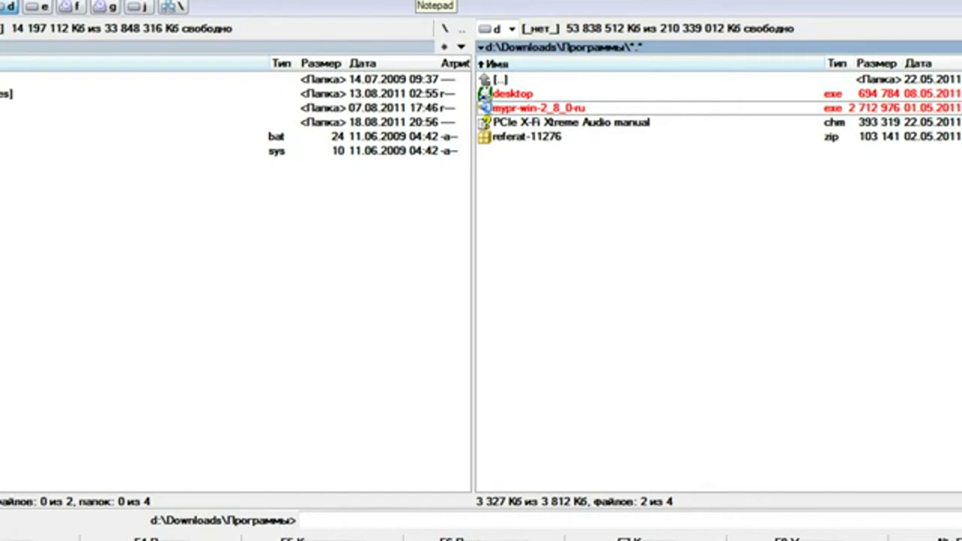
Step: Launch Notepad from Total Commander, close it again, and make the c:\ file list active
left_click(436, 1)
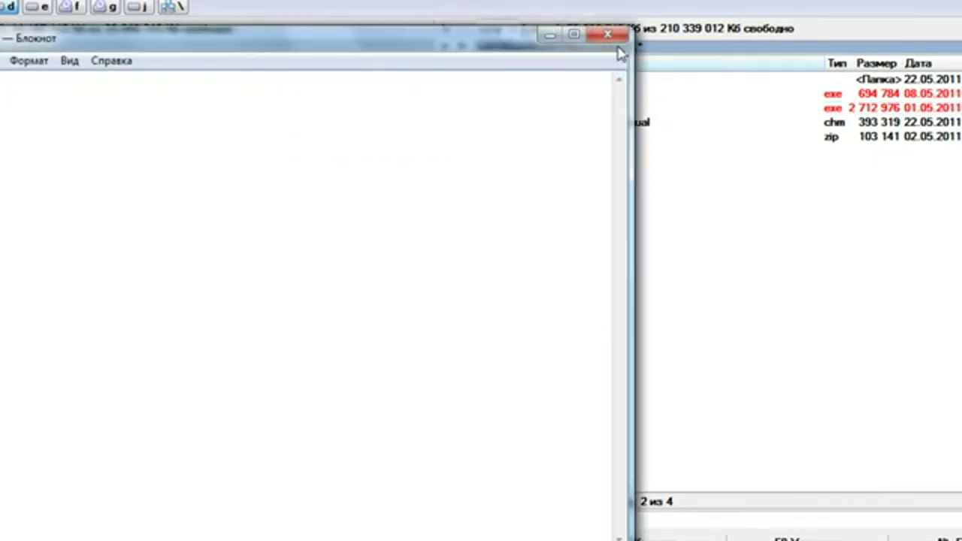
left_click(606, 38)
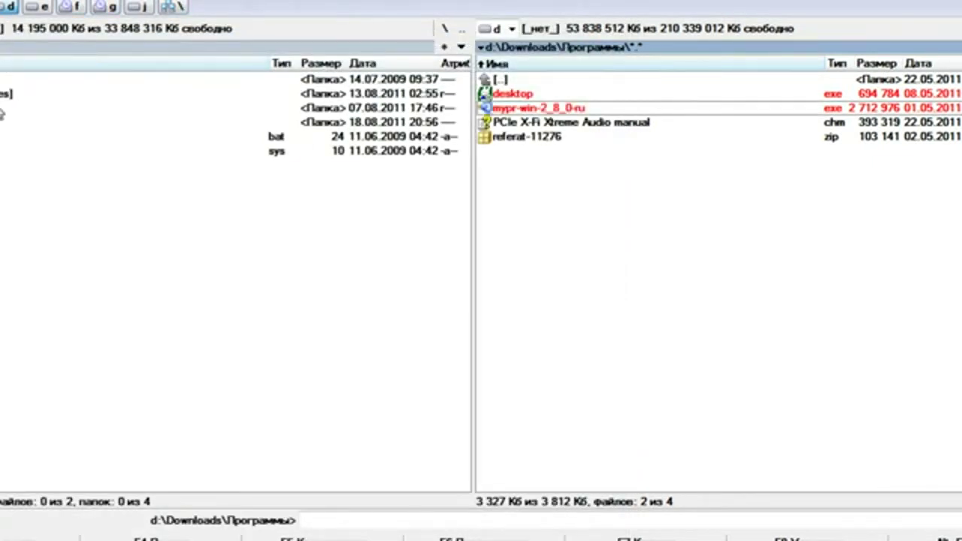
key("Tab")
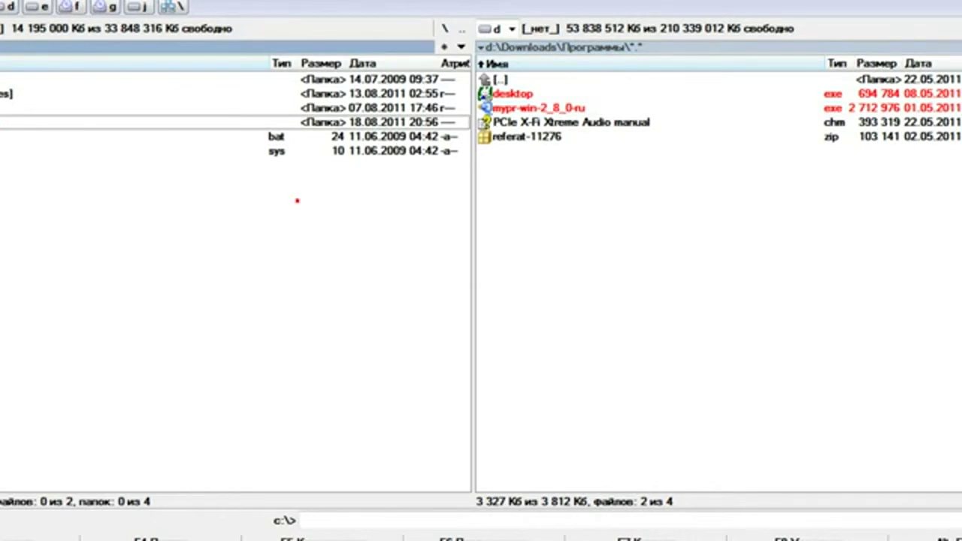
Step: Select only referat-11276.zip in d:\Downloads\Программы, request its deletion, and cancel the request
left_click(522, 138)
left_click(527, 110)
left_click(522, 139)
left_click(521, 137)
key("Delete")
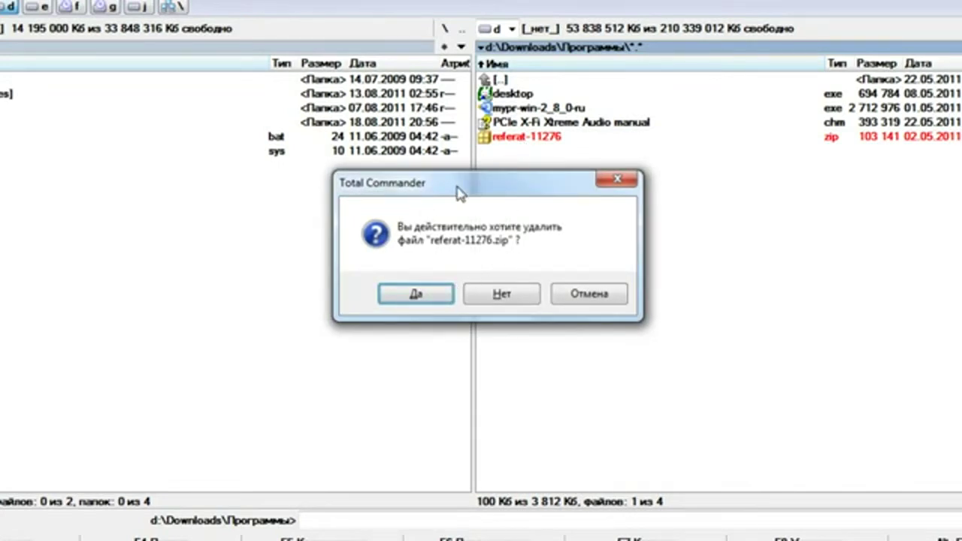
left_click_drag(457, 189, 454, 172)
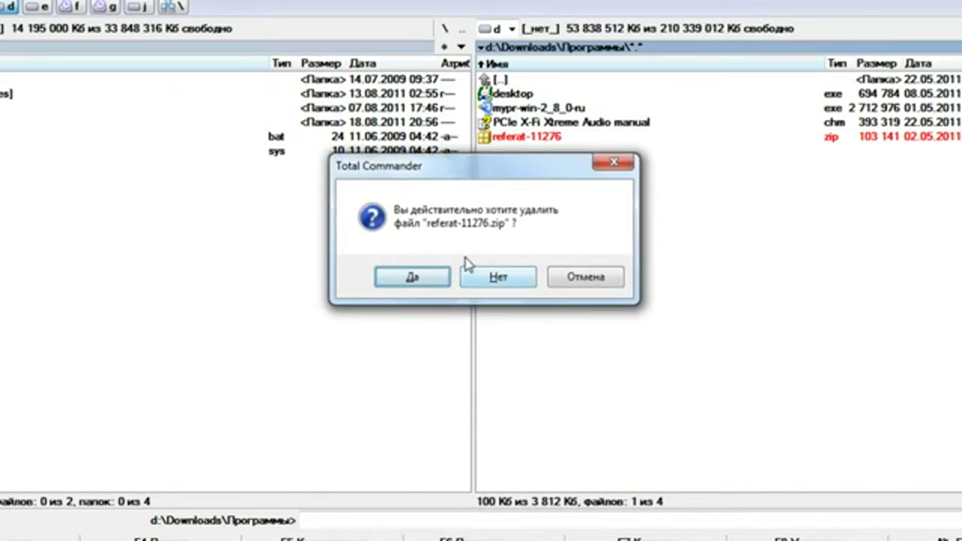
left_click(583, 278)
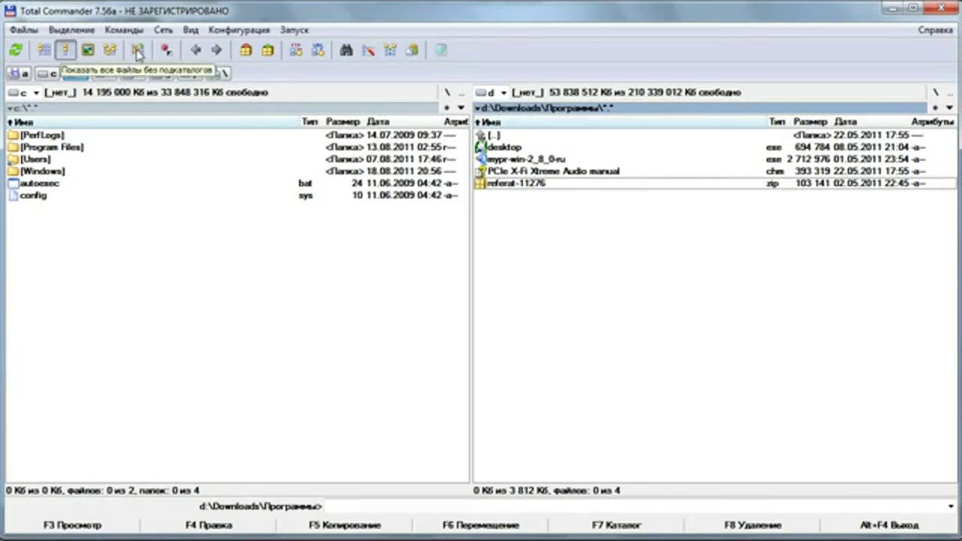
Step: Open c:\Windows, list all its files without subfolders, interrupt the directory reading, and look through the list
double_click(63, 173)
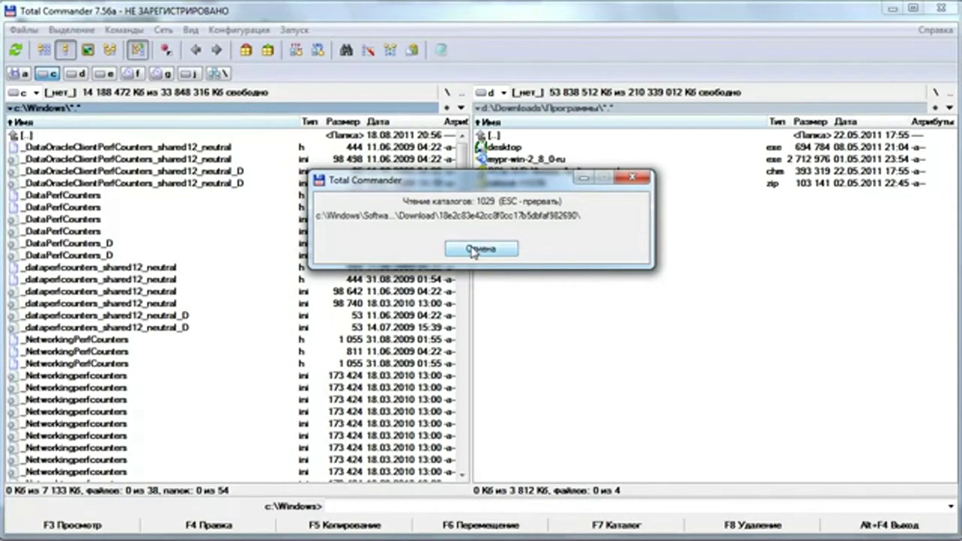
left_click(473, 248)
scroll(184, 271, "down", 9)
scroll(188, 319, "down", 15)
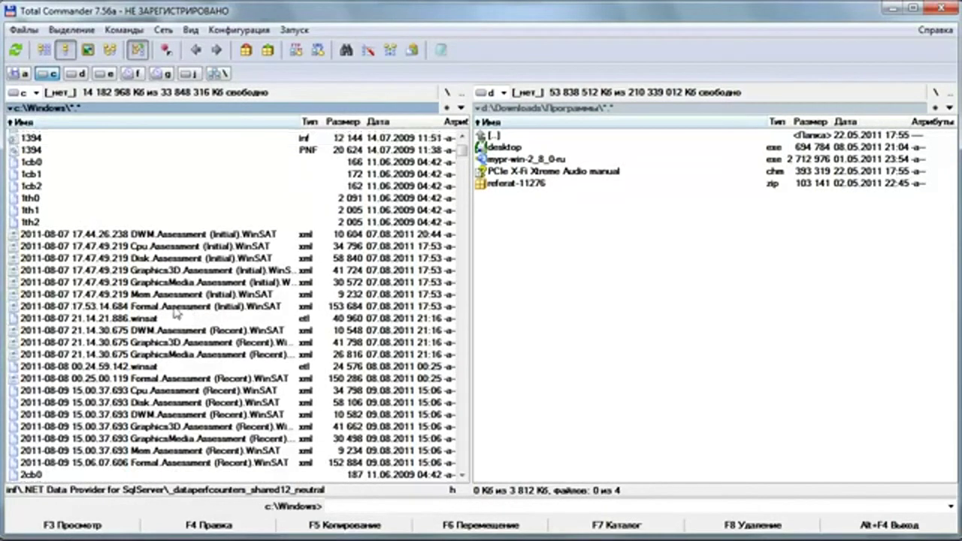
scroll(176, 313, "up", 5)
left_click(172, 269)
scroll(170, 330, "up", 4)
scroll(170, 336, "up", 15)
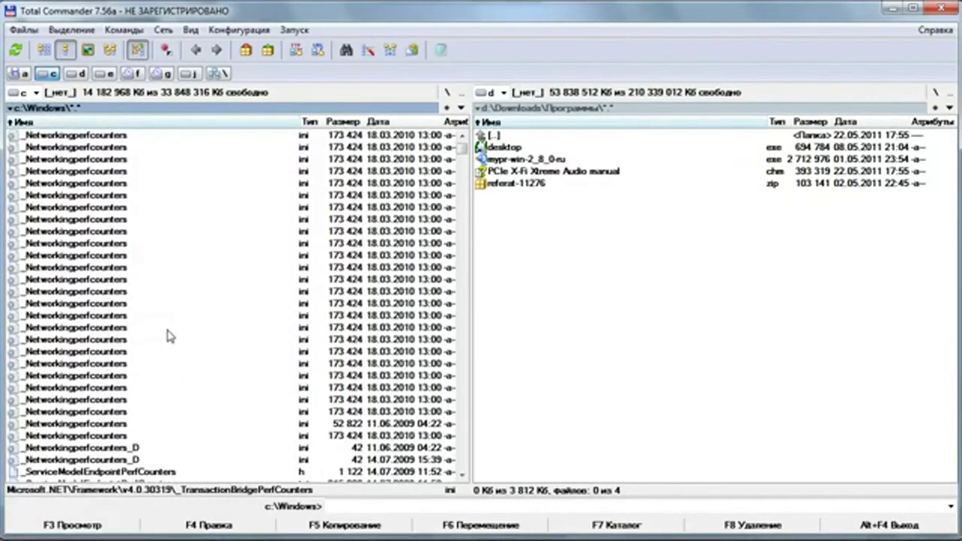
Step: Turn off the list of all files without subfolders and look through the v4.0.30319 folder
left_click(137, 49)
scroll(148, 244, "up", 2)
scroll(147, 243, "up", 2)
scroll(146, 212, "down", 20)
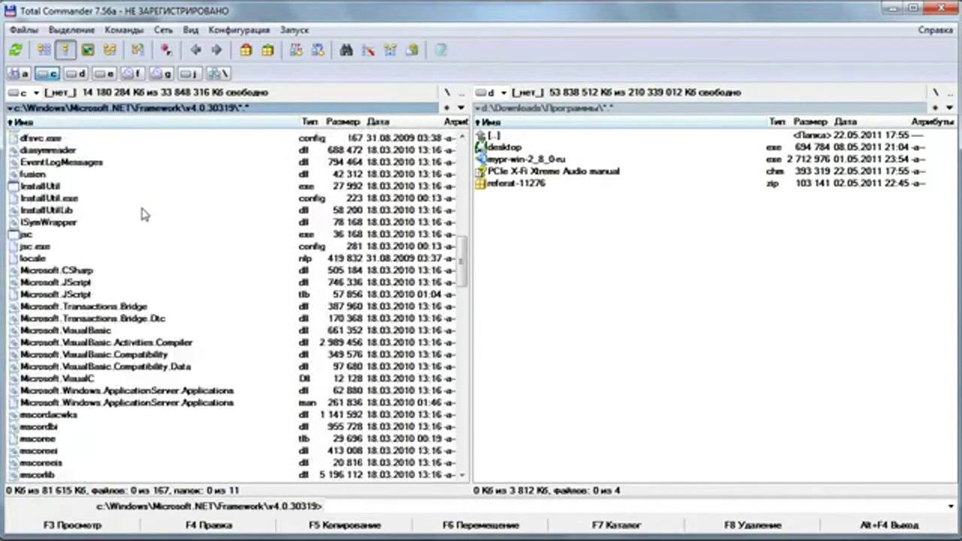
scroll(145, 213, "down", 8)
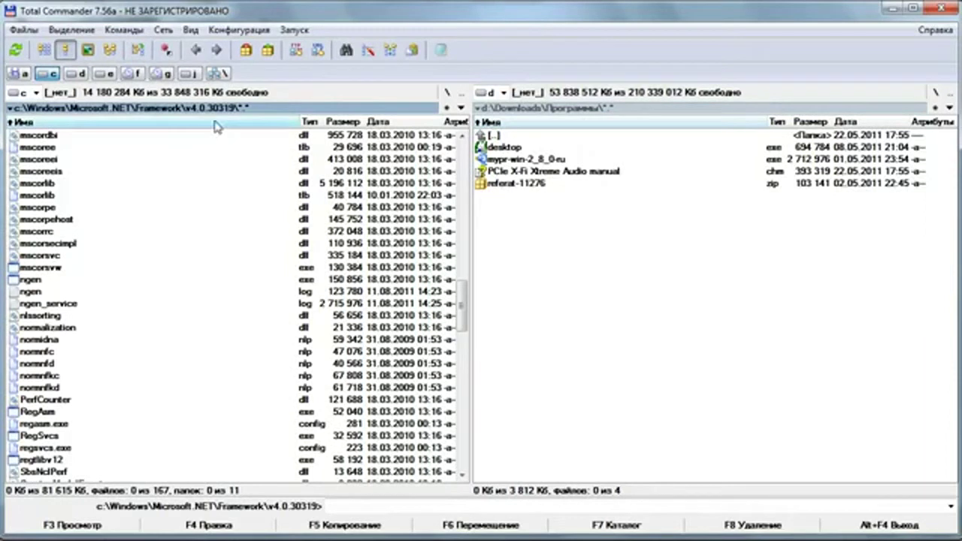
Step: Show the v4.0.30319 folder as thumbnails, full details, and file names only, and return to full details
left_click(94, 50)
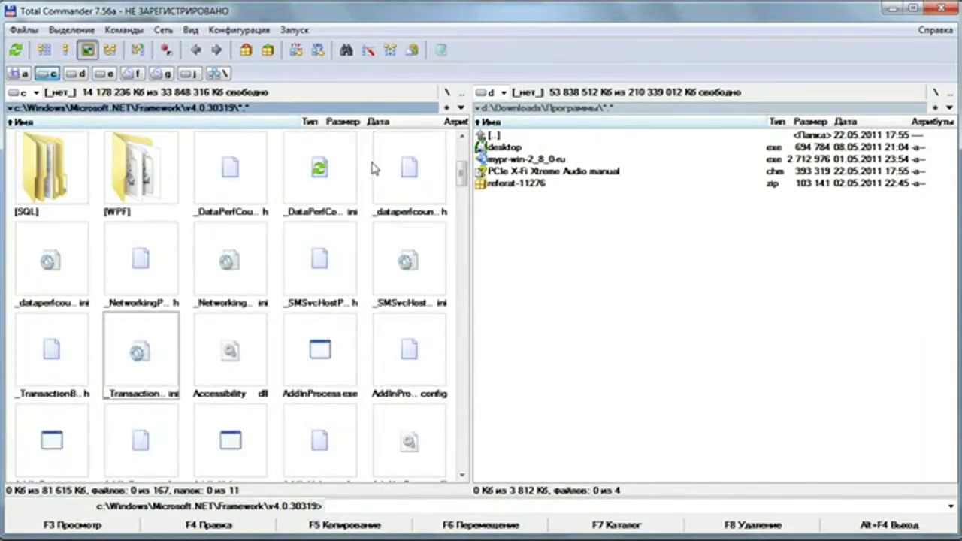
left_click(65, 50)
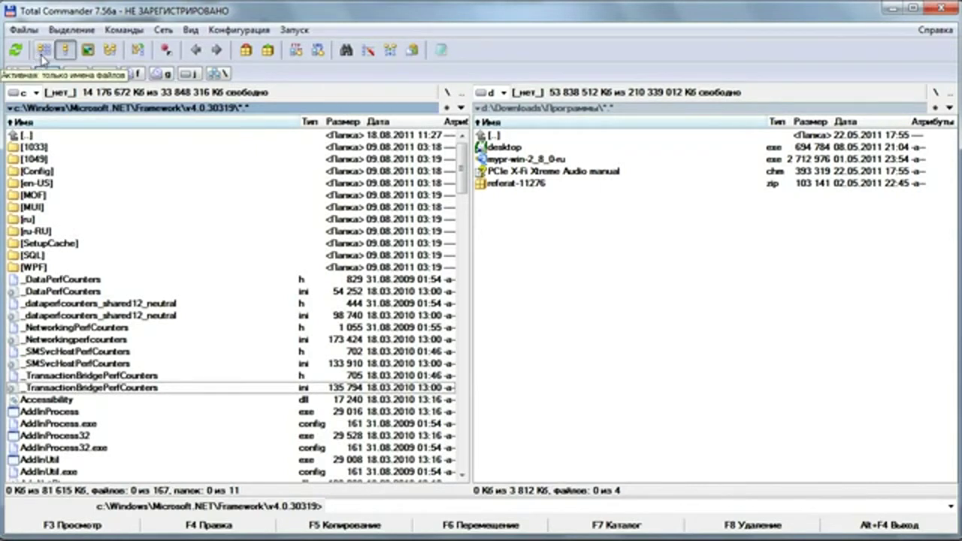
left_click(42, 56)
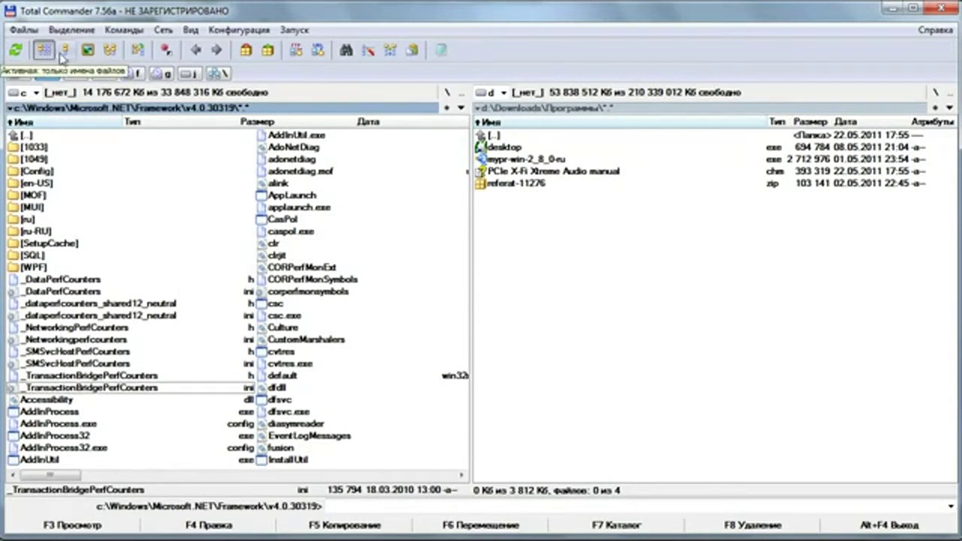
left_click(65, 54)
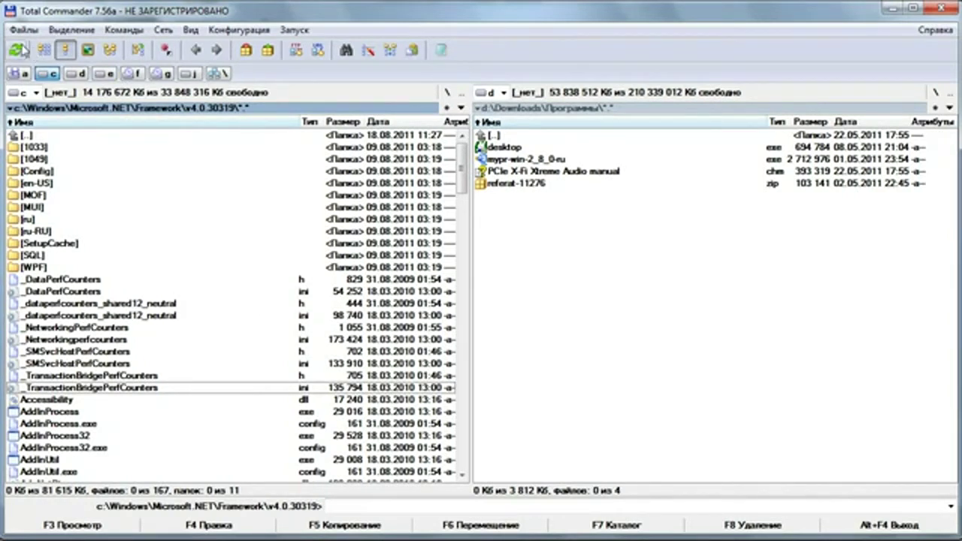
Step: Refresh the file list and go back to c:\Windows, leaving Total Commander minimized
left_click(22, 50)
left_click(202, 51)
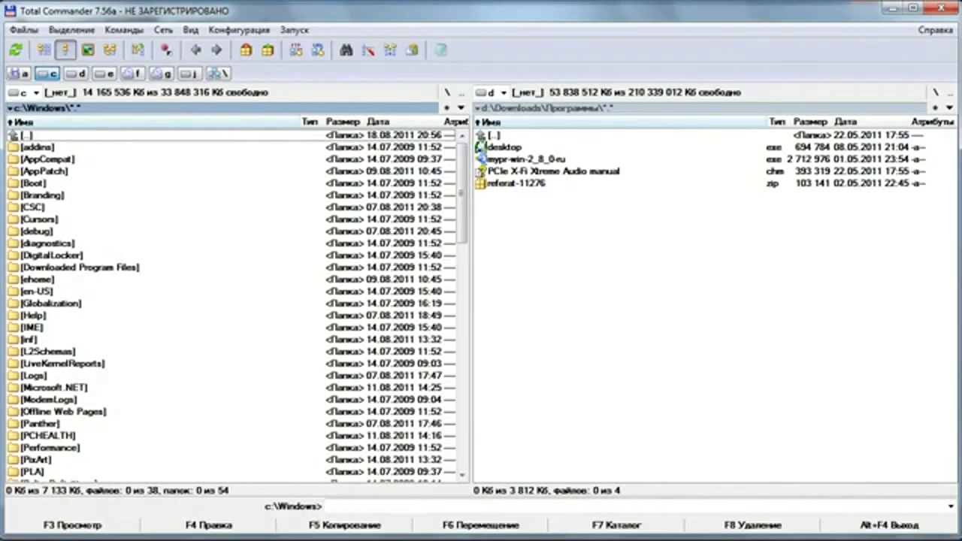
left_click(891, 11)
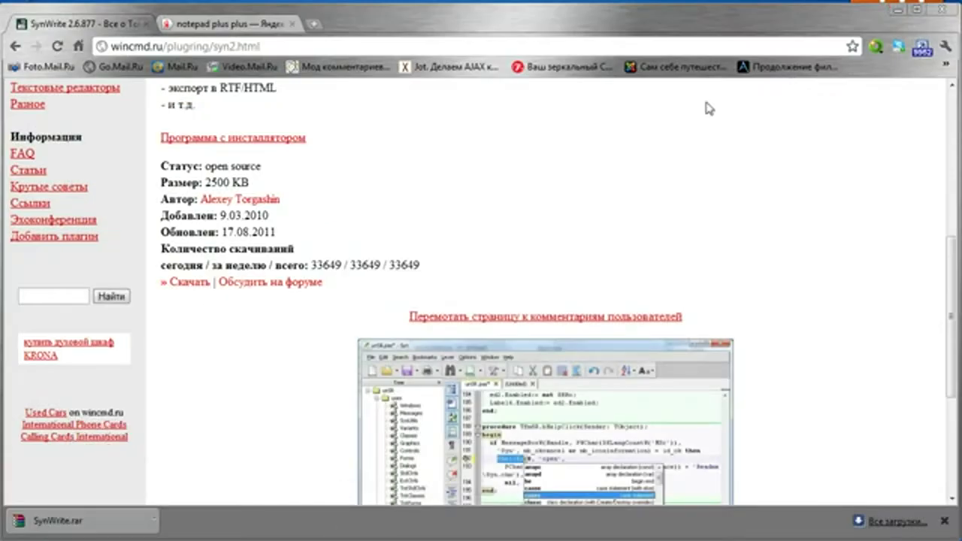